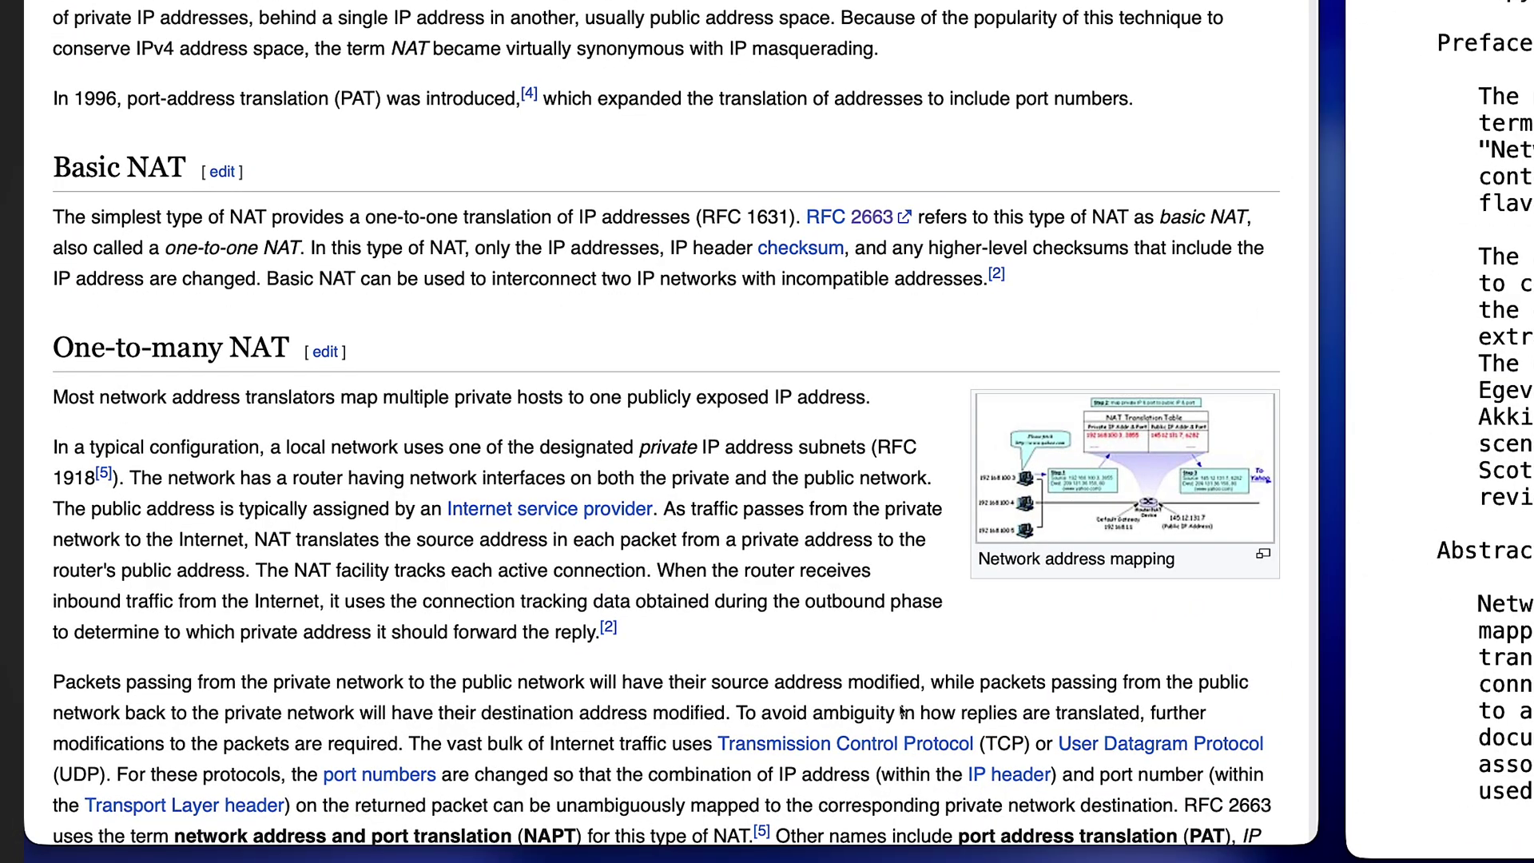
{"action": "scroll", "coordinate": [902, 711], "scroll_direction": "down", "scroll_amount": 2}
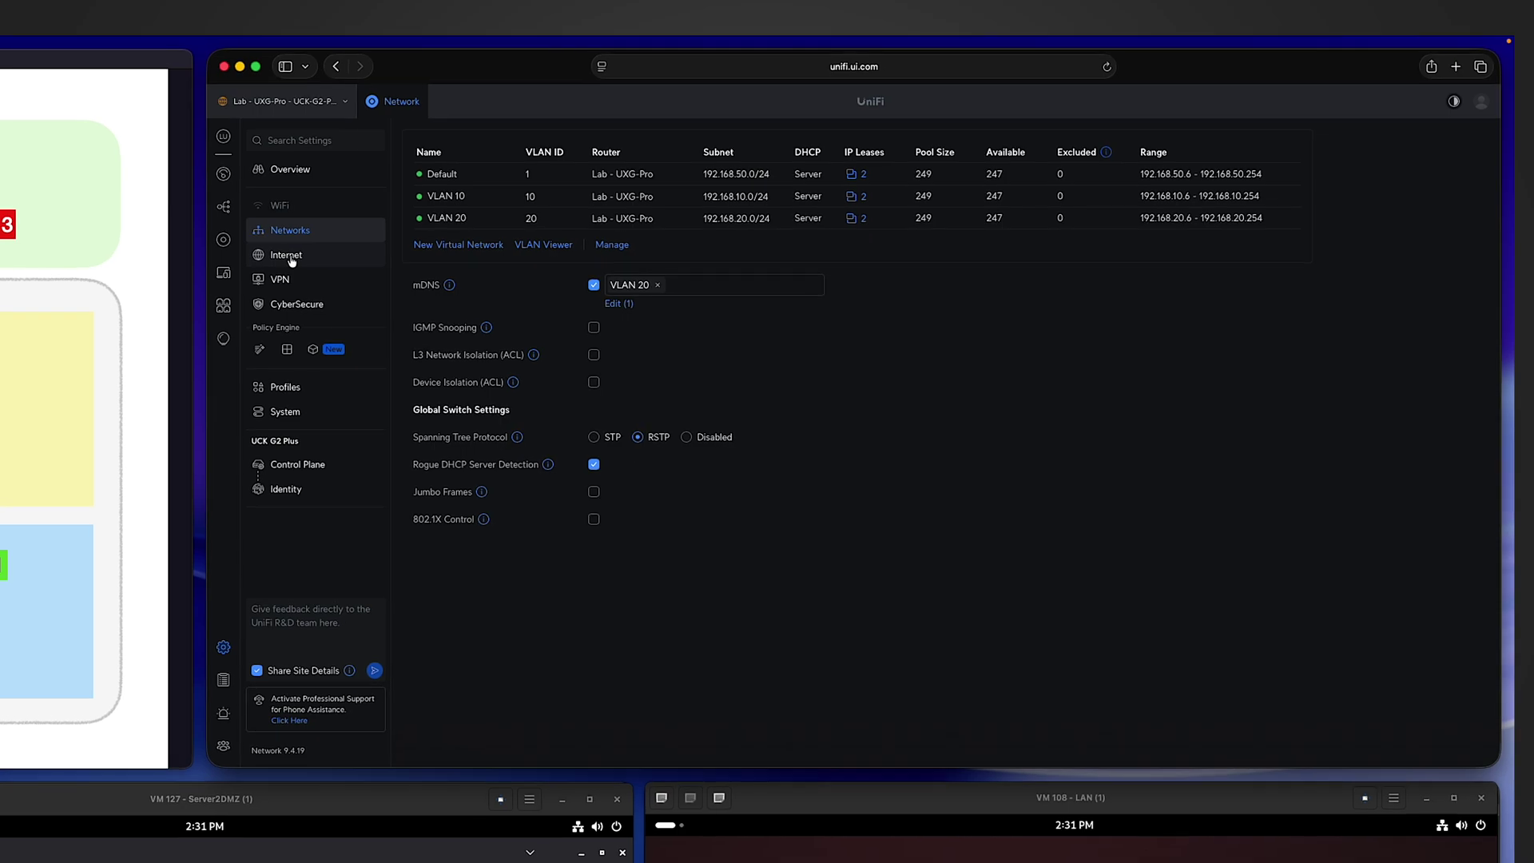
Open the Primary (WAN1) internet settings and examine the static IPv4 address and the additional IP addresses.
{"action": "left_click", "coordinate": [291, 255]}
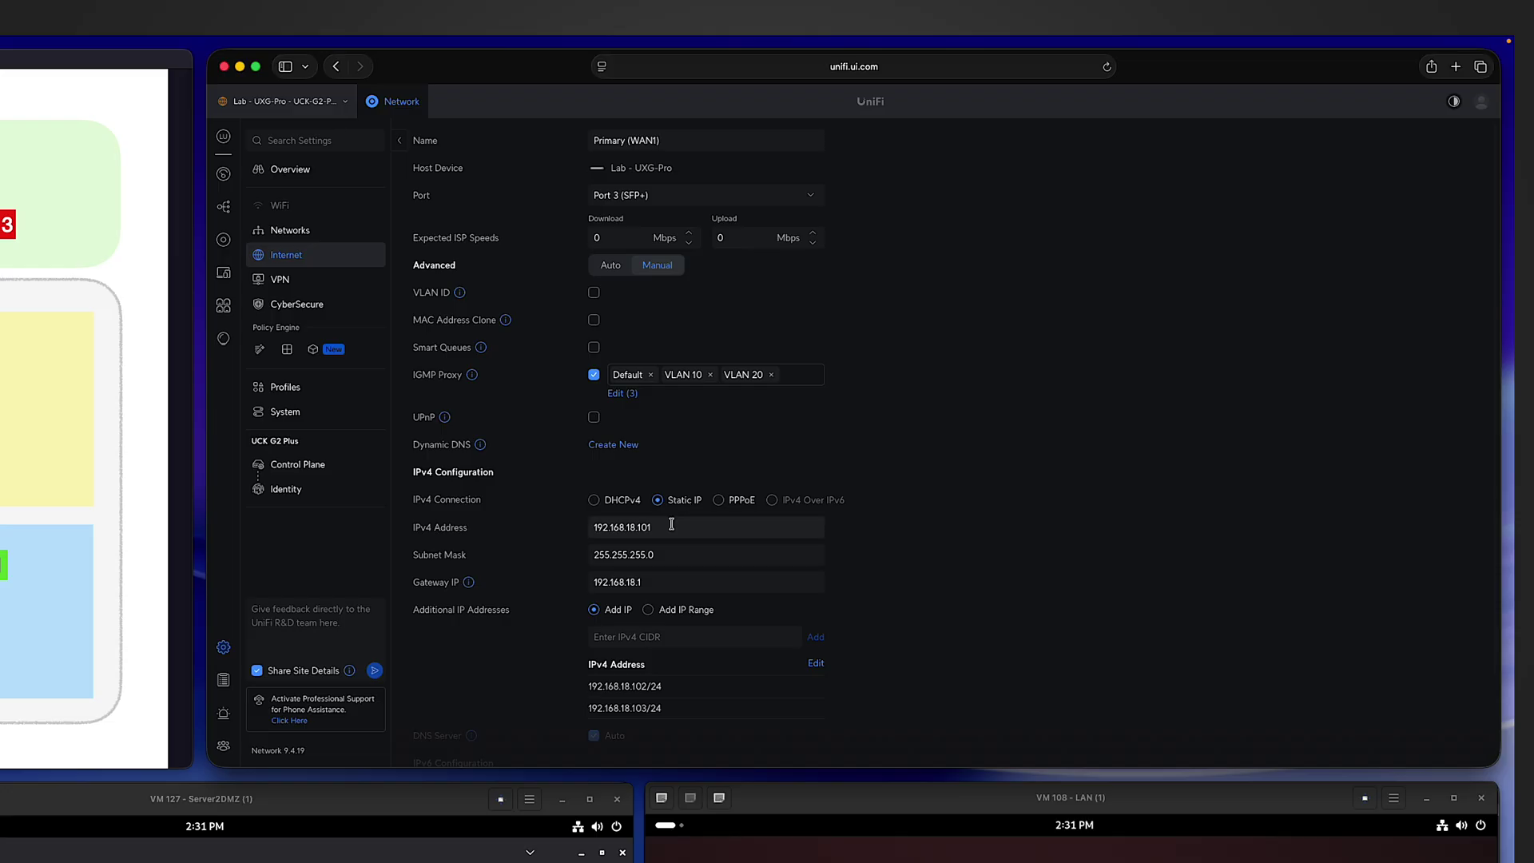
{"action": "double_click", "coordinate": [591, 527]}
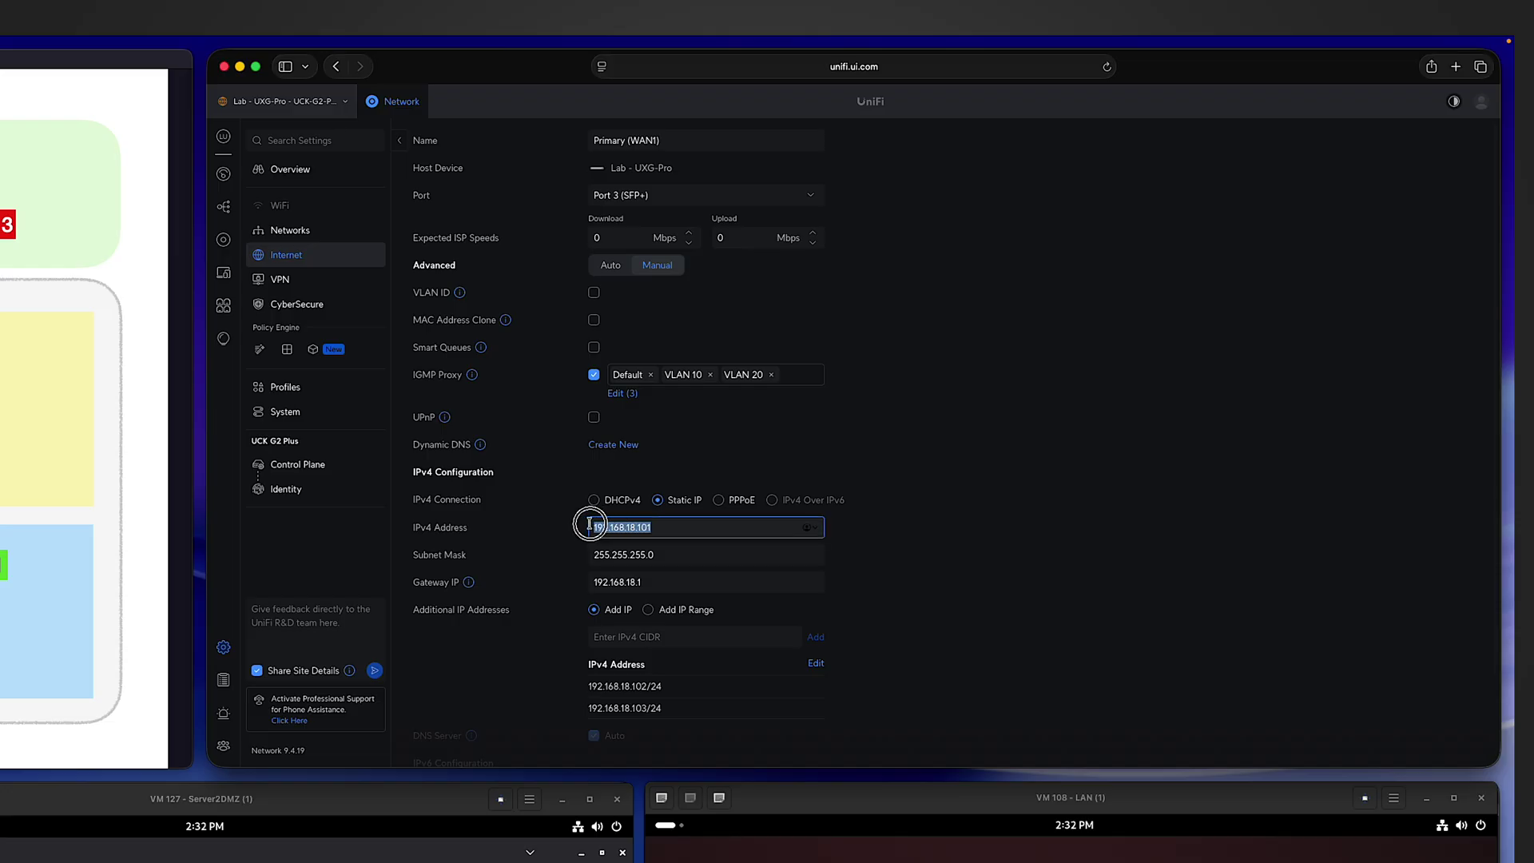
{"action": "scroll", "coordinate": [901, 558], "scroll_direction": "down", "scroll_amount": 2}
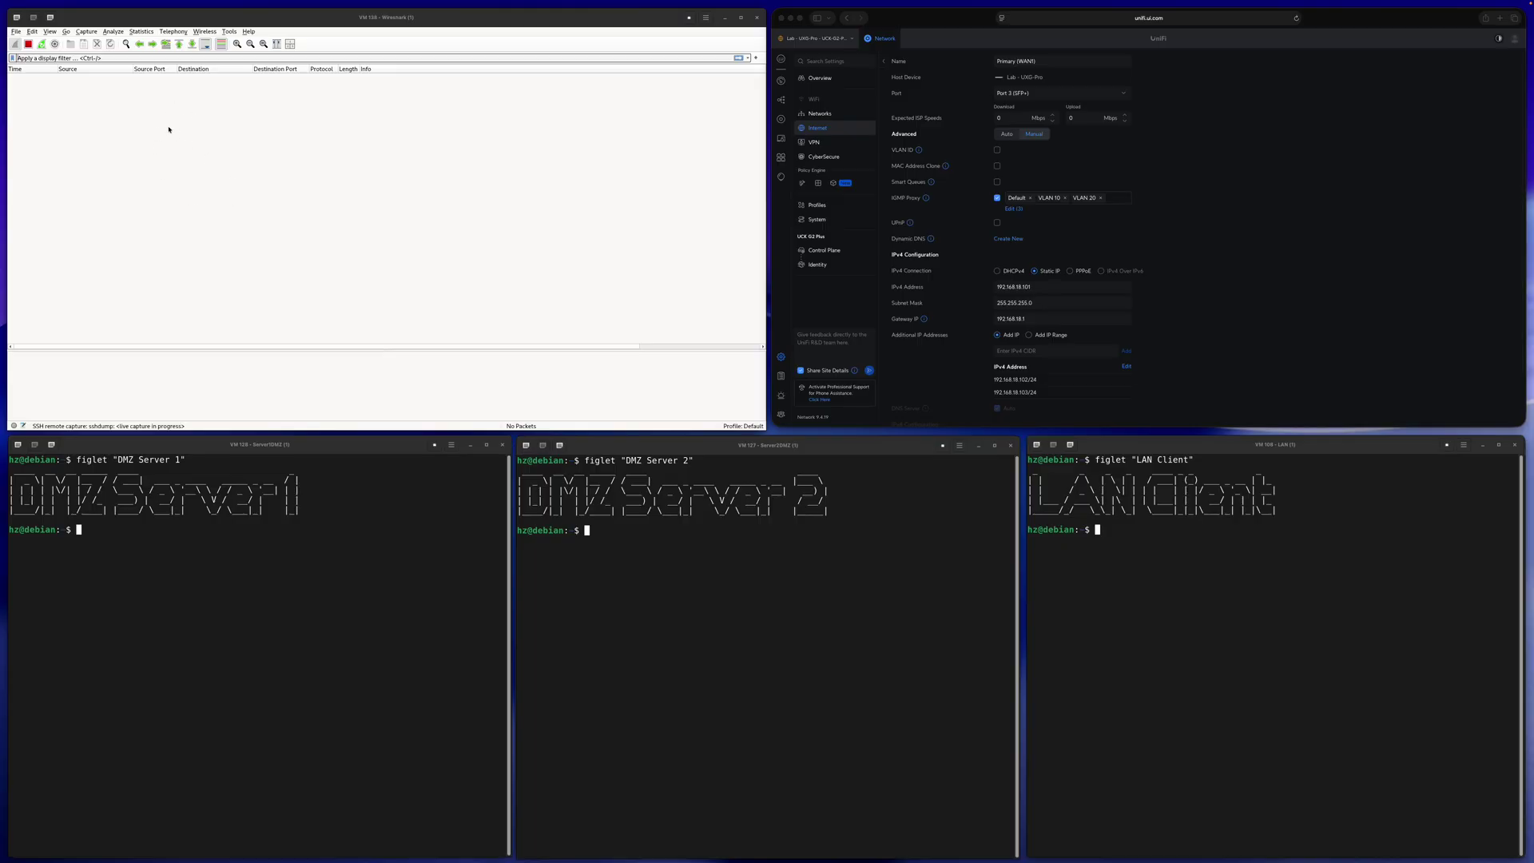
Send a single ping to 9.9.9.9 from the DMZ Server 1 terminal and inspect the request captured in Wireshark.
{"action": "left_click", "coordinate": [261, 619]}
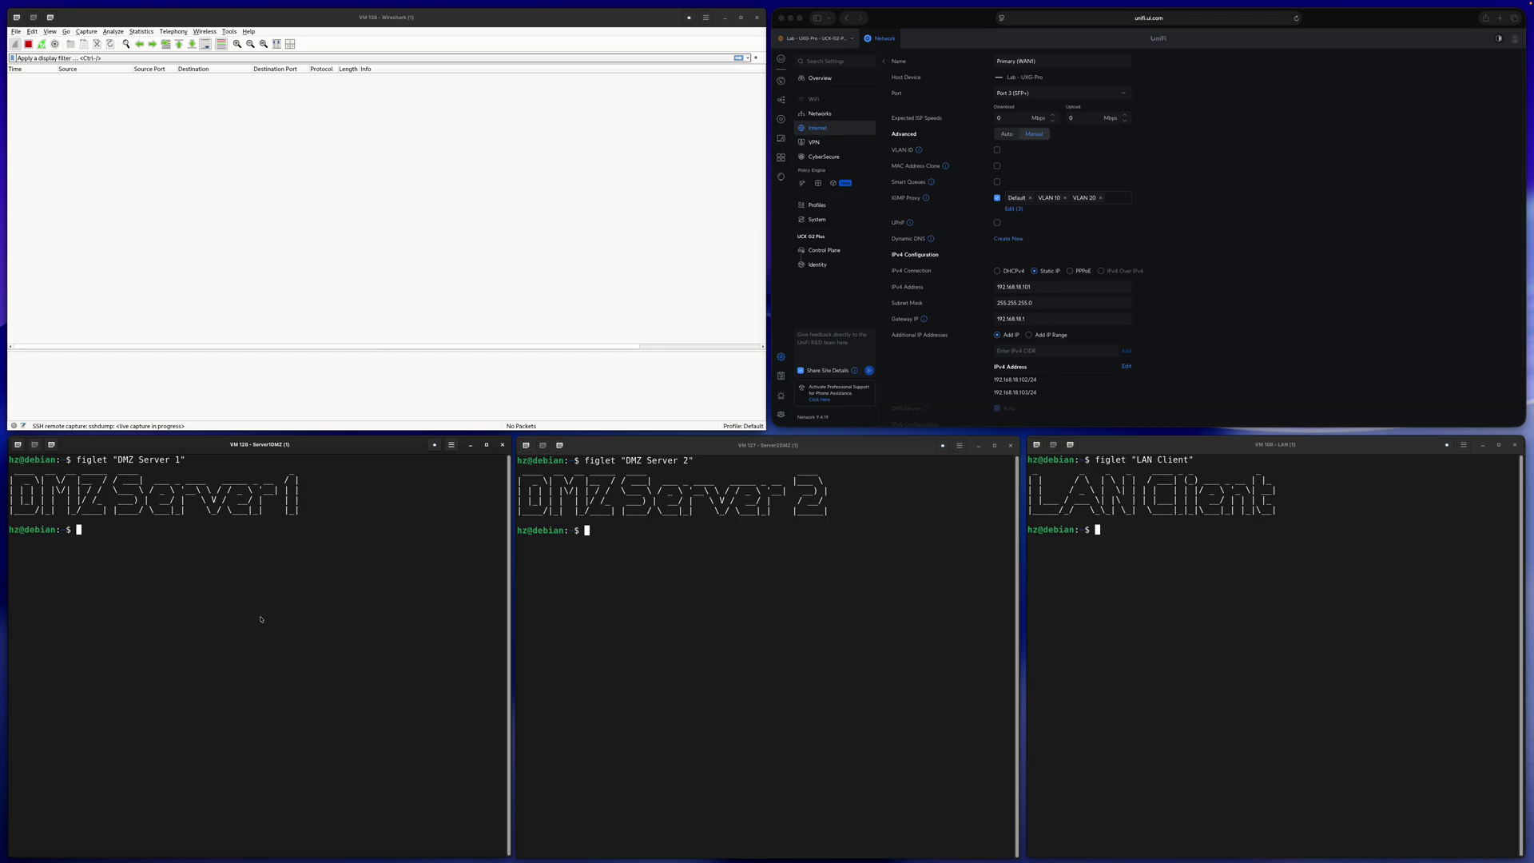
{"action": "type", "text": "ping 9.9.9.9 -c 1"}
{"action": "key", "text": "Return"}
{"action": "left_click", "coordinate": [99, 79]}
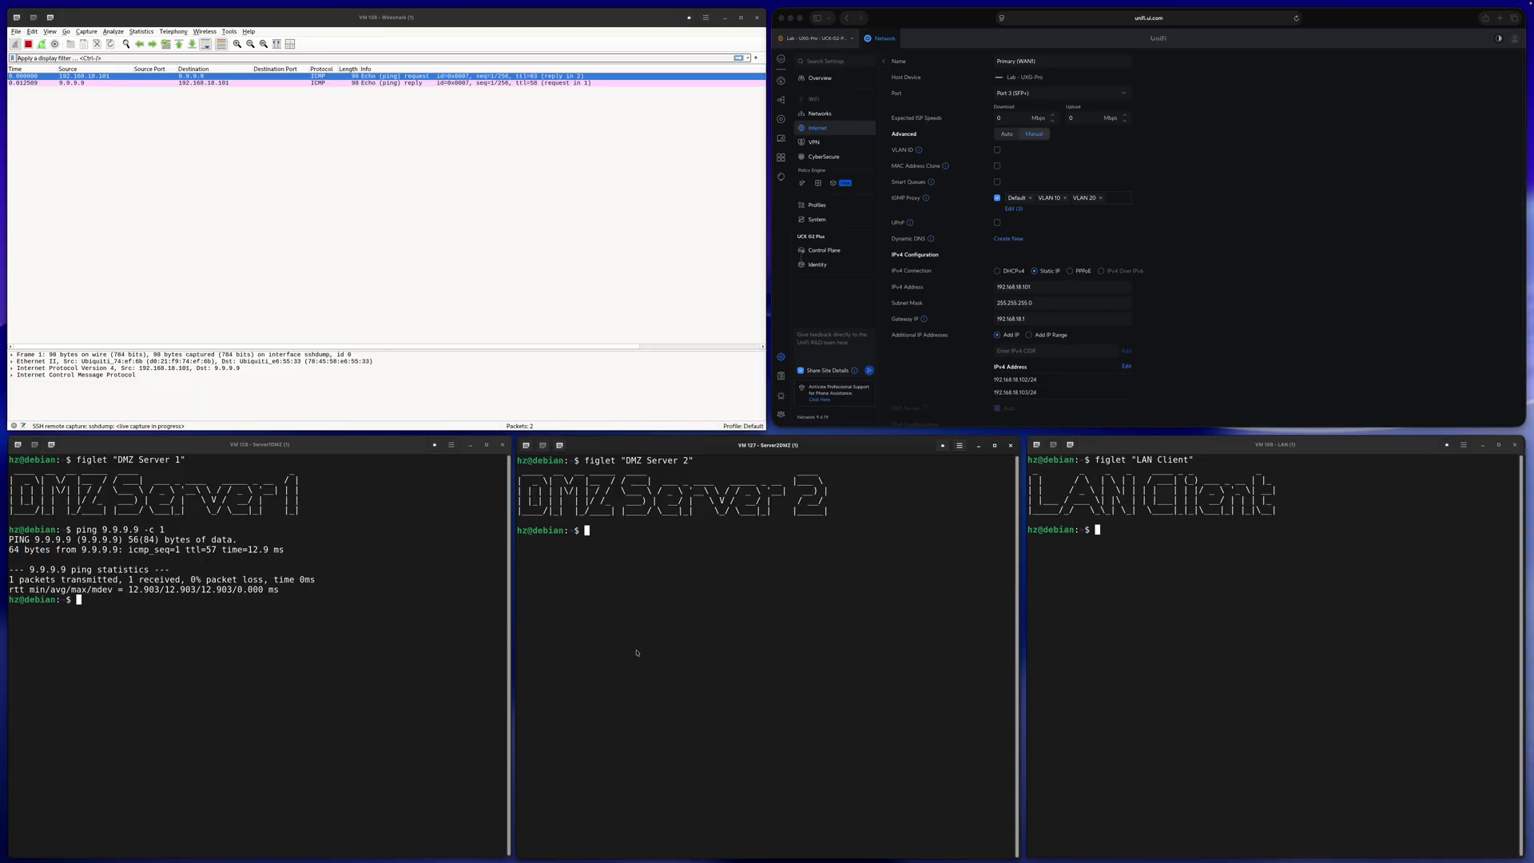
Send a single ping to 9.9.9.9 from the DMZ Server 2 terminal and another from the LAN Client terminal.
{"action": "type", "text": "ping 9.9.9.9 -c 1"}
{"action": "key", "text": "Return"}
{"action": "left_click", "coordinate": [1372, 707]}
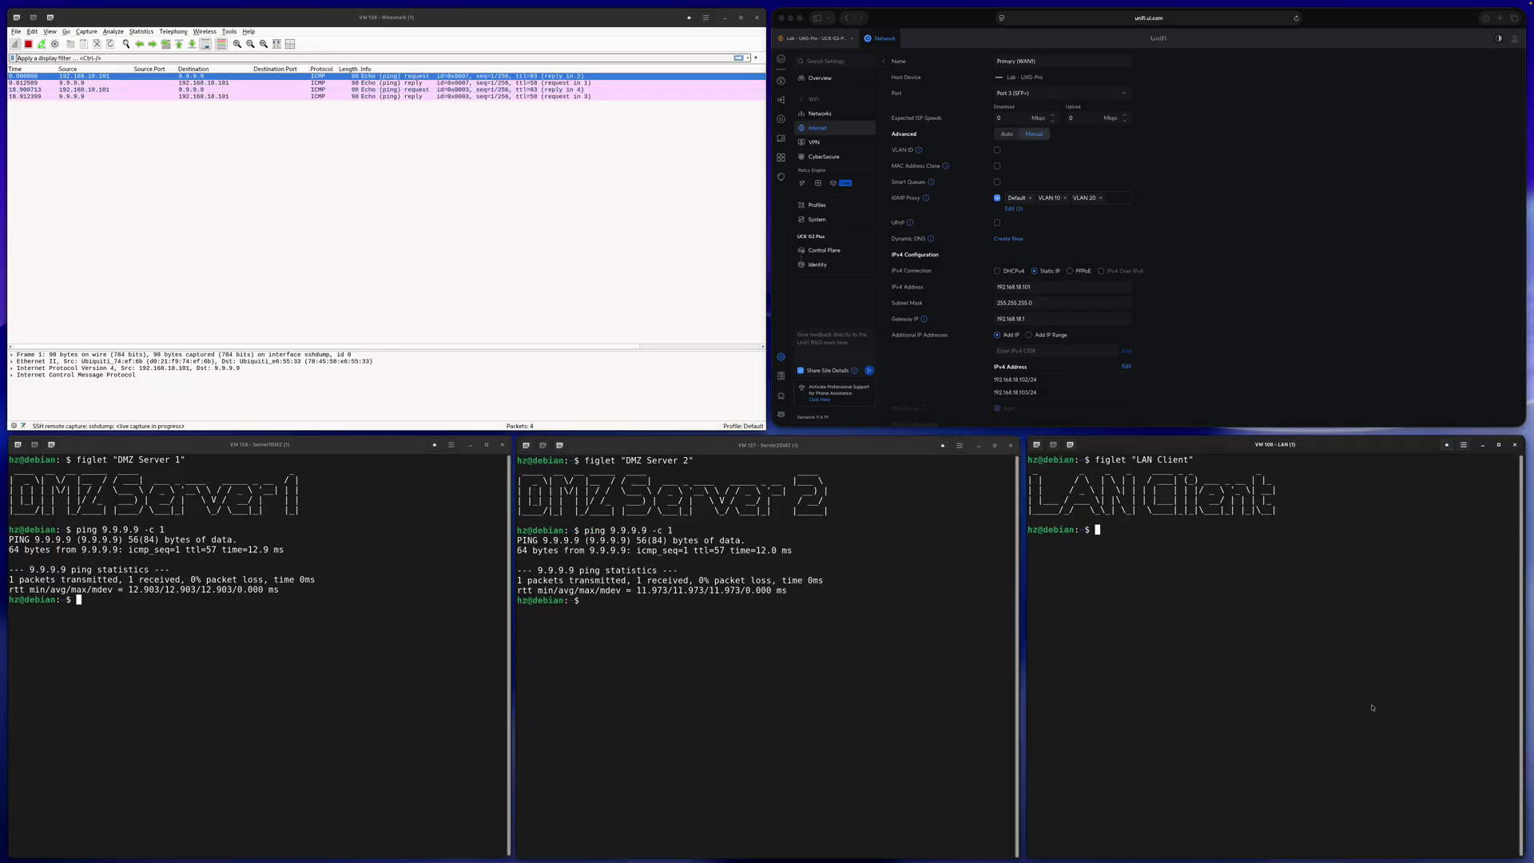
{"action": "type", "text": "ping 9.9.9.9 -c 1"}
{"action": "key", "text": "Return"}
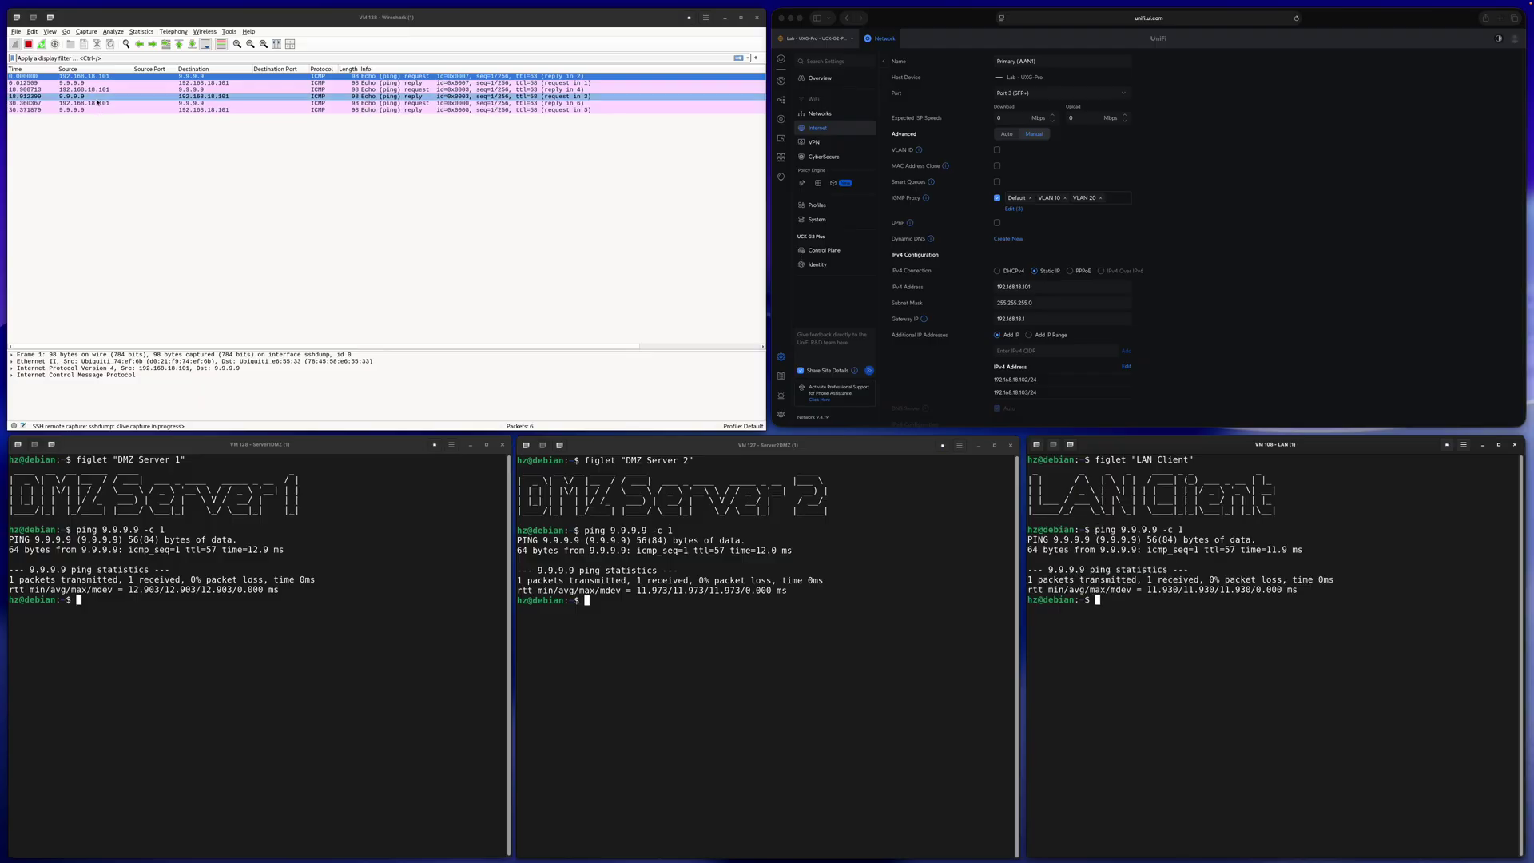
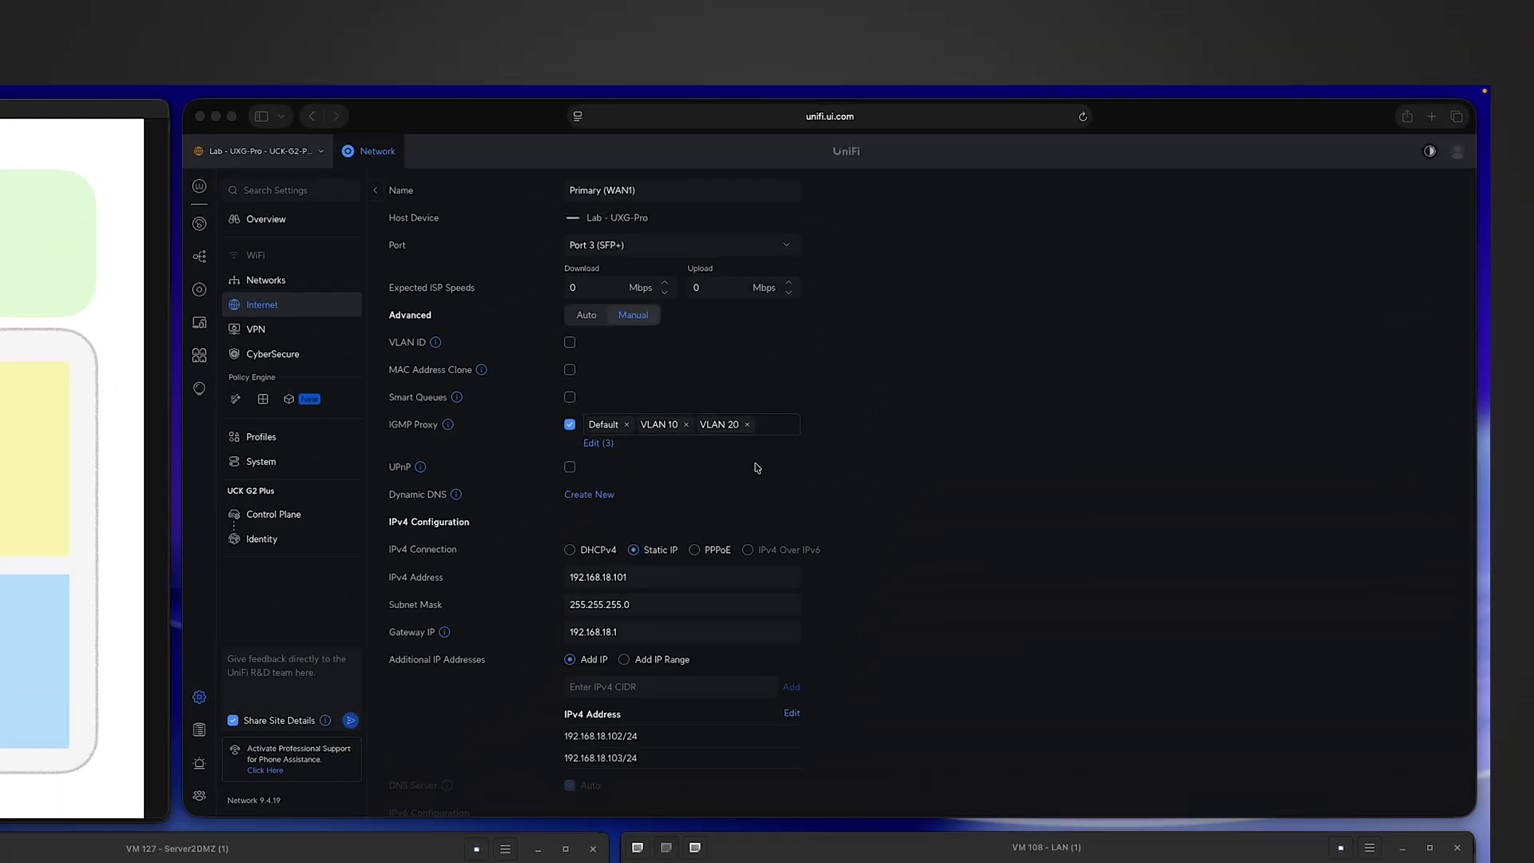
In the UniFi policy table, start a port forwarding policy named "PF 102:80 to DMZ Server1".
{"action": "left_click", "coordinate": [236, 403]}
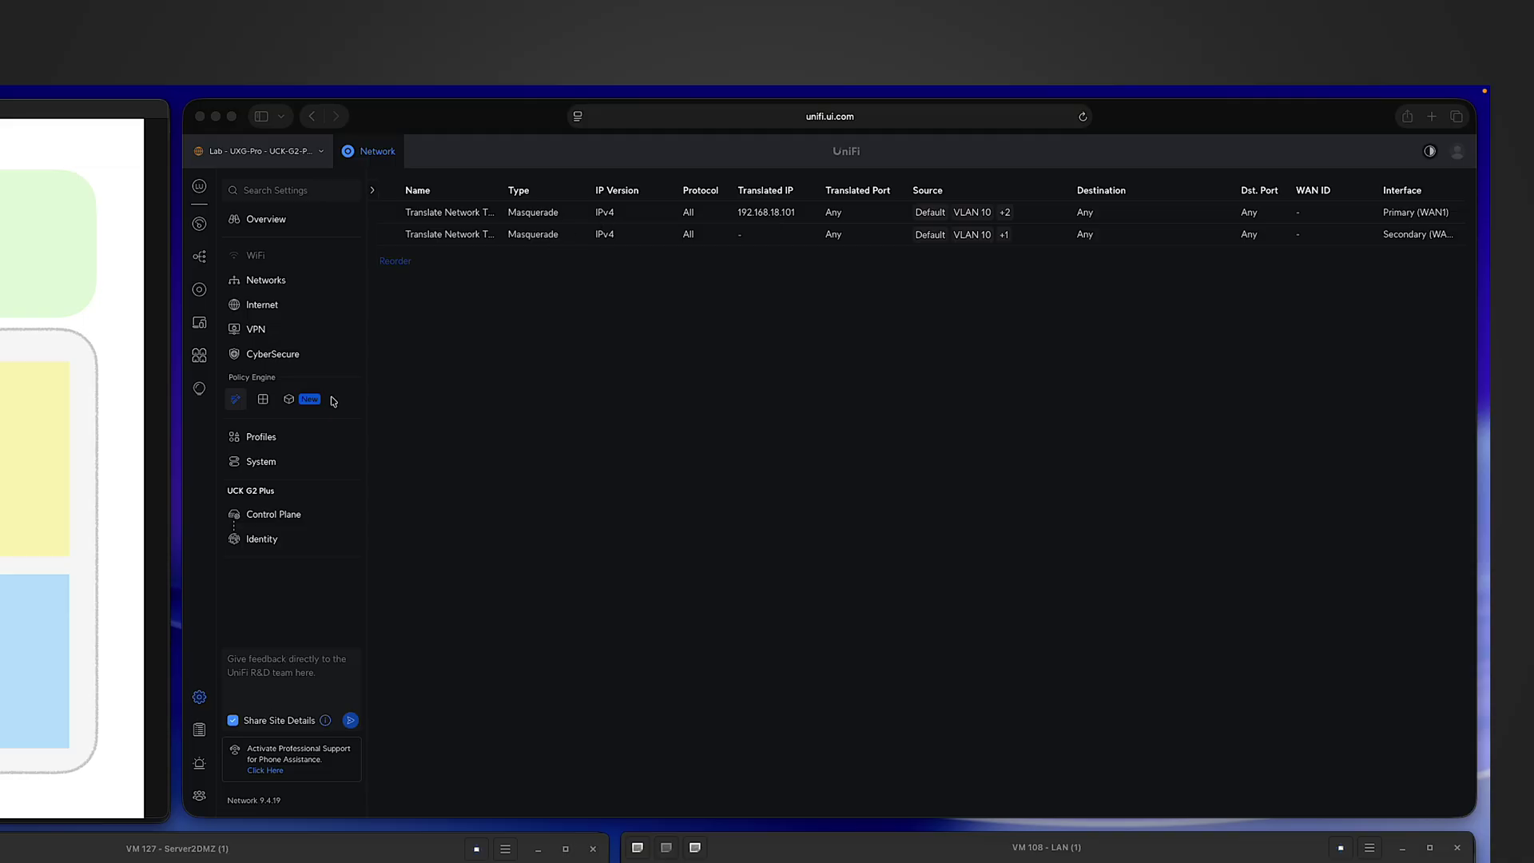
{"action": "left_click", "coordinate": [372, 190]}
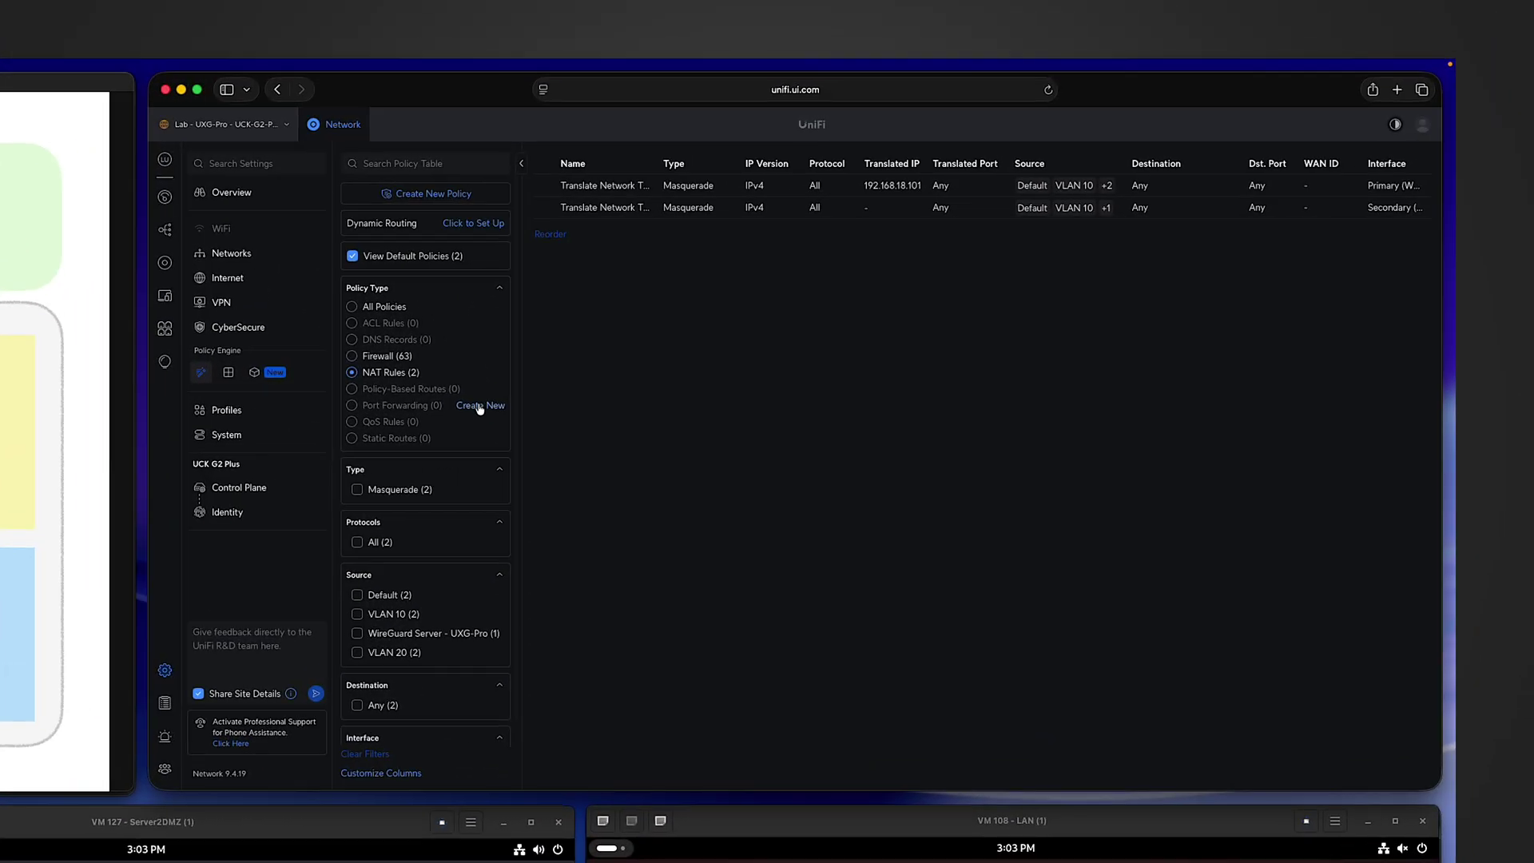
{"action": "left_click", "coordinate": [479, 406]}
{"action": "type", "text": "PF"}
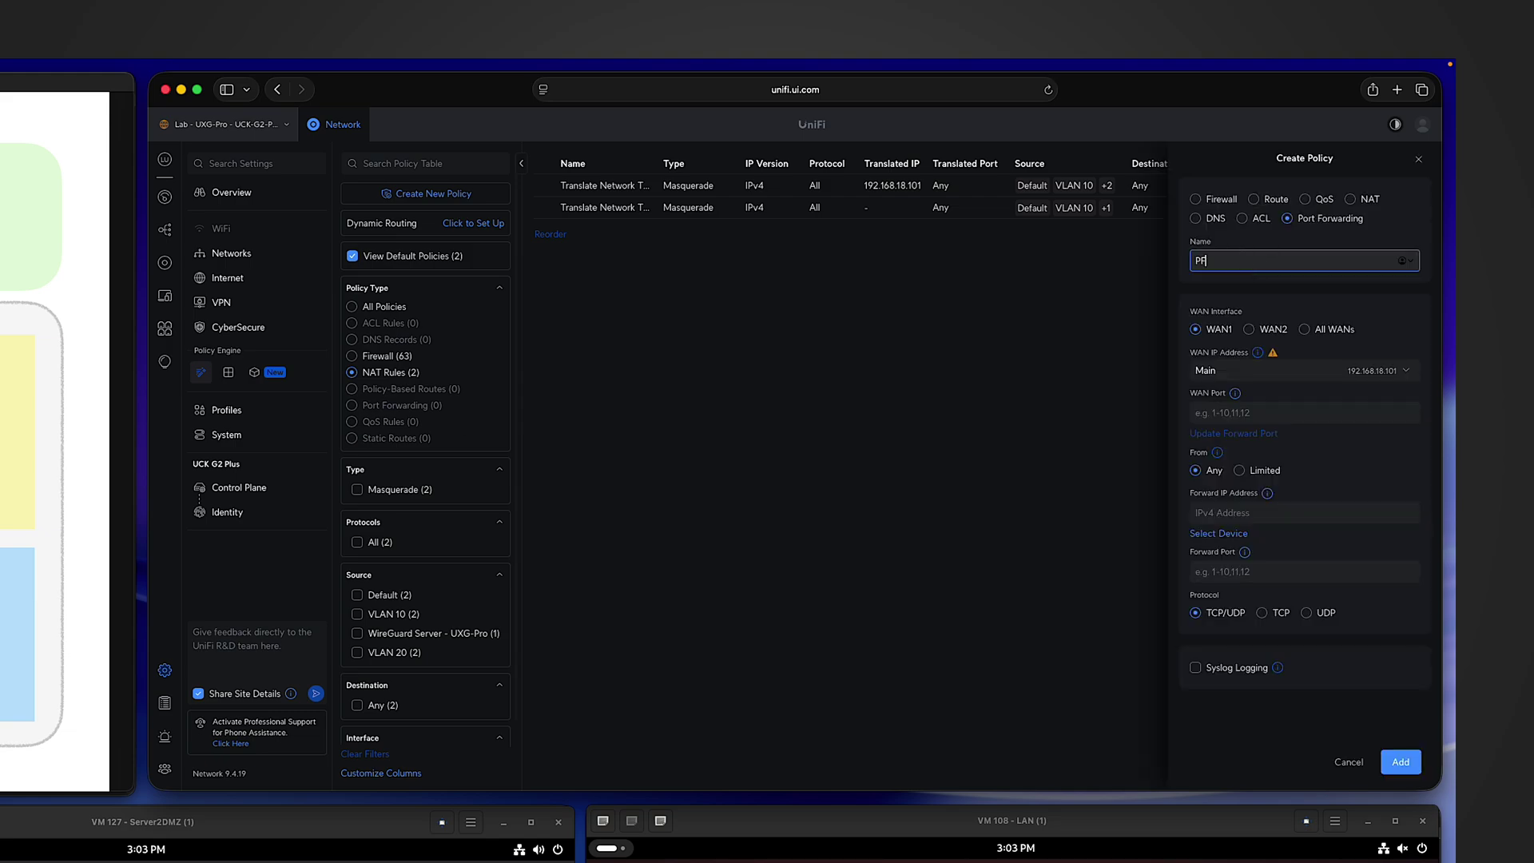
{"action": "type", "text": " 102:80 to DMZ Server"}
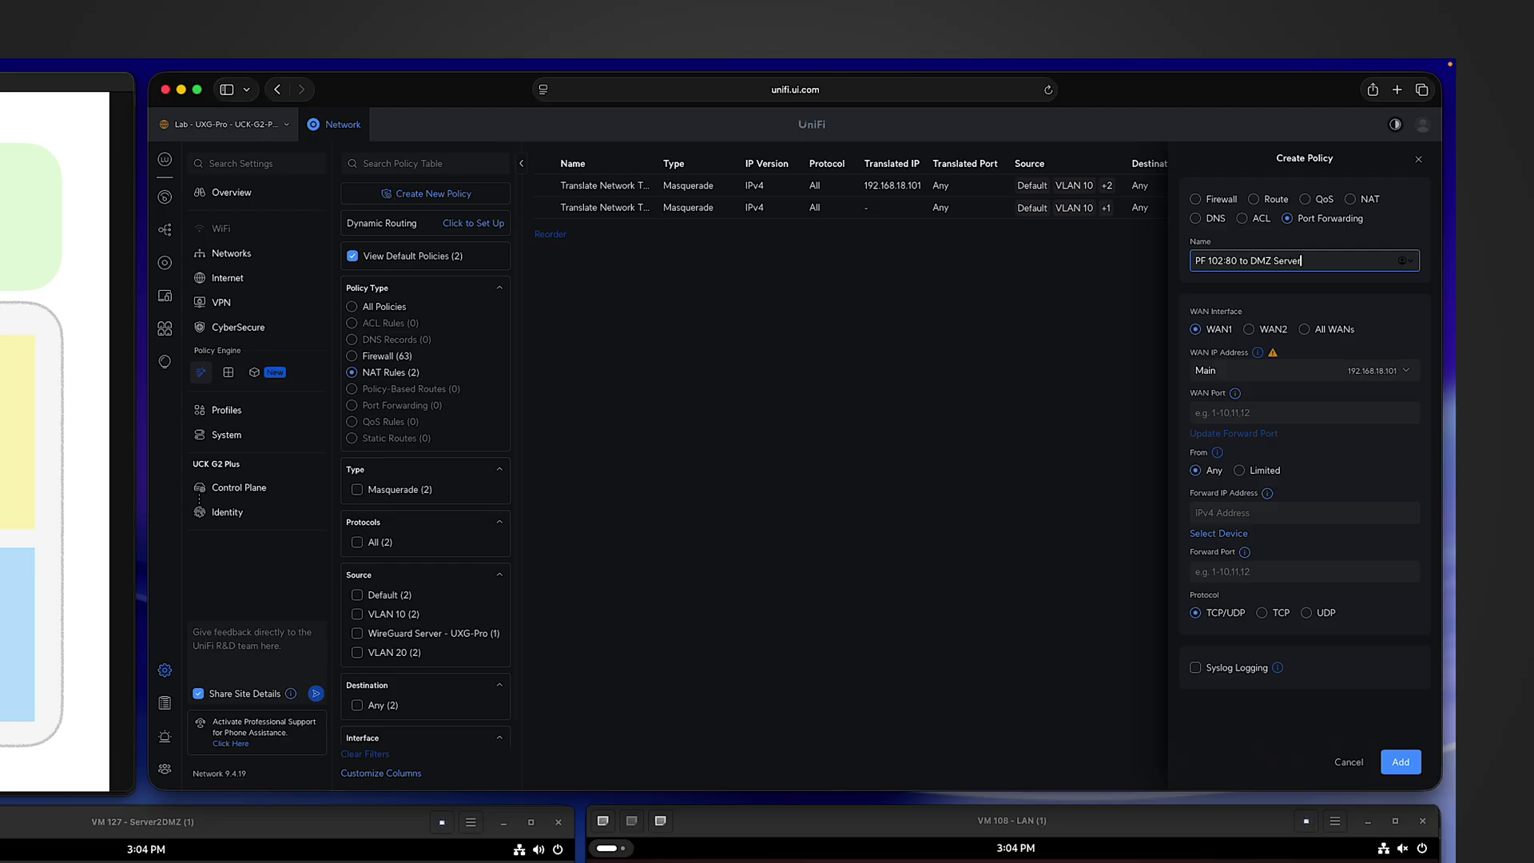
{"action": "type", "text": "1"}
Forward WAN IP 192.168.18.102 port 80 to 192.168.10.66 port 80 and add the policy.
{"action": "left_click", "coordinate": [1237, 376]}
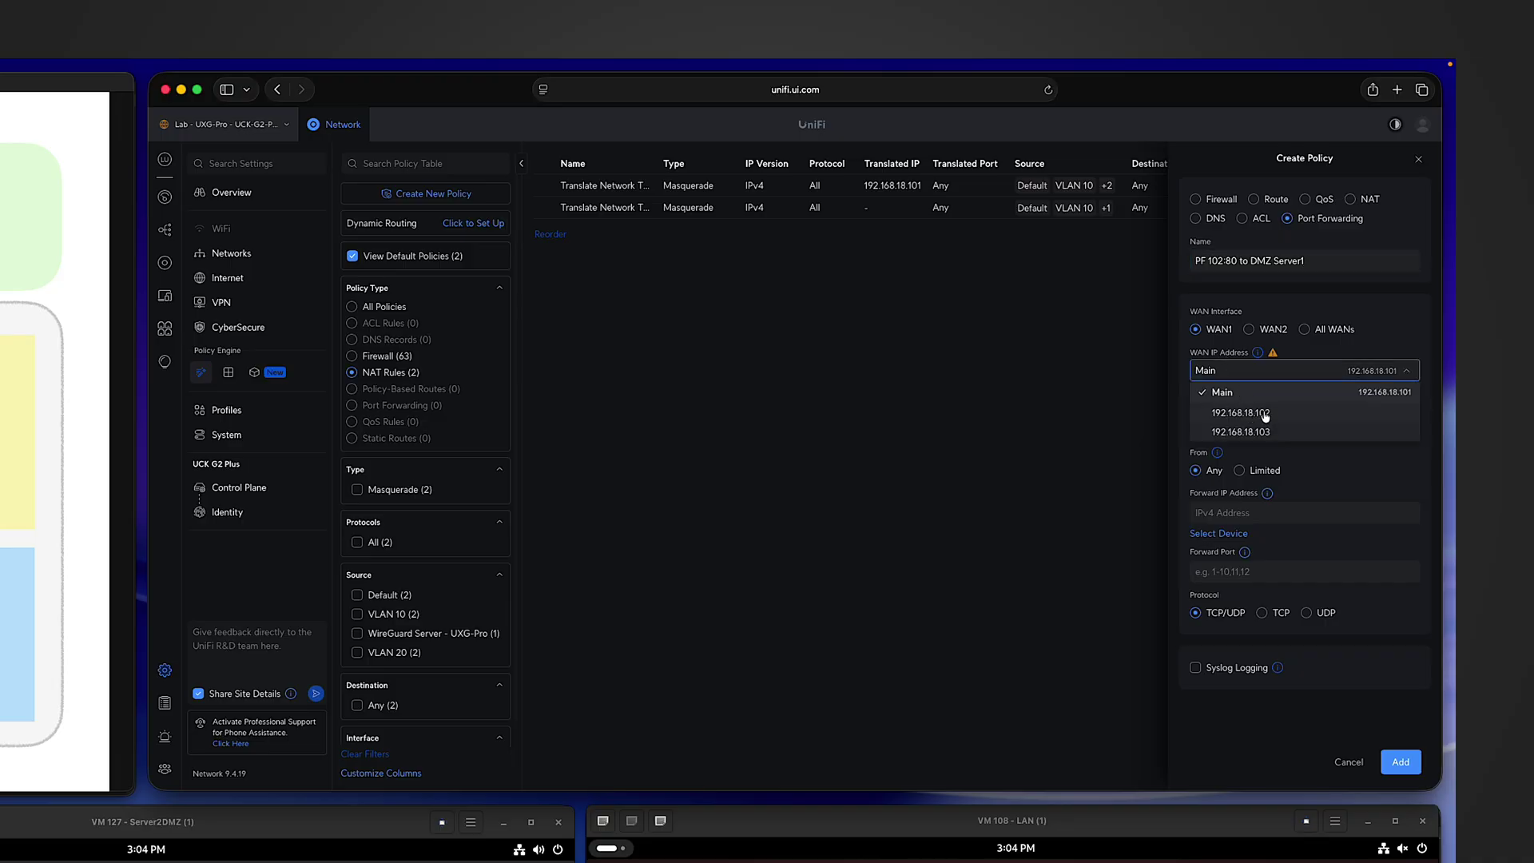
{"action": "left_click", "coordinate": [1265, 414]}
{"action": "left_click", "coordinate": [1240, 412]}
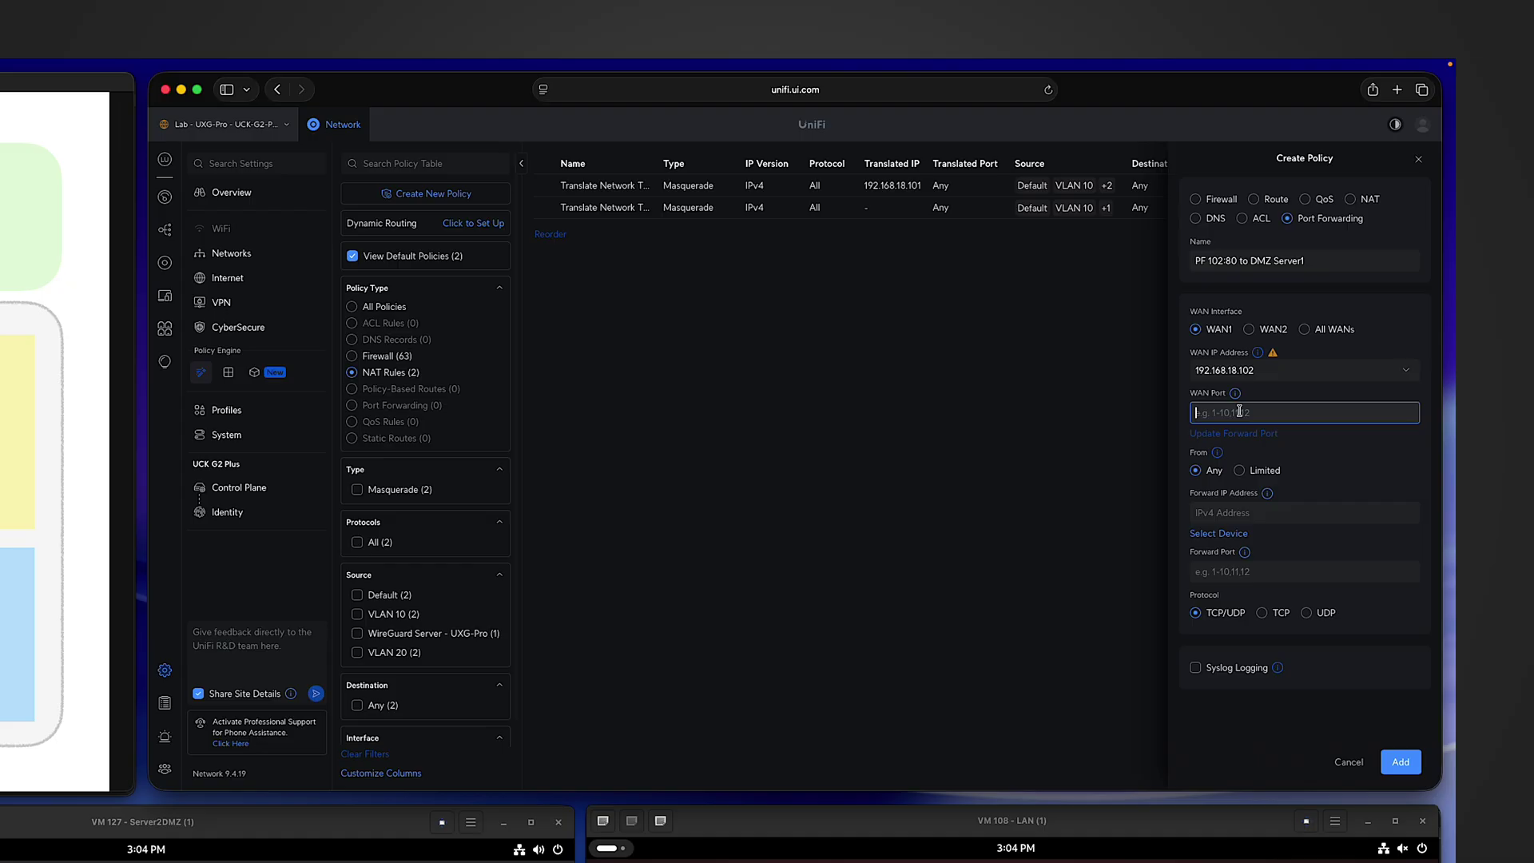
{"action": "type", "text": "80"}
{"action": "left_click", "coordinate": [1247, 515]}
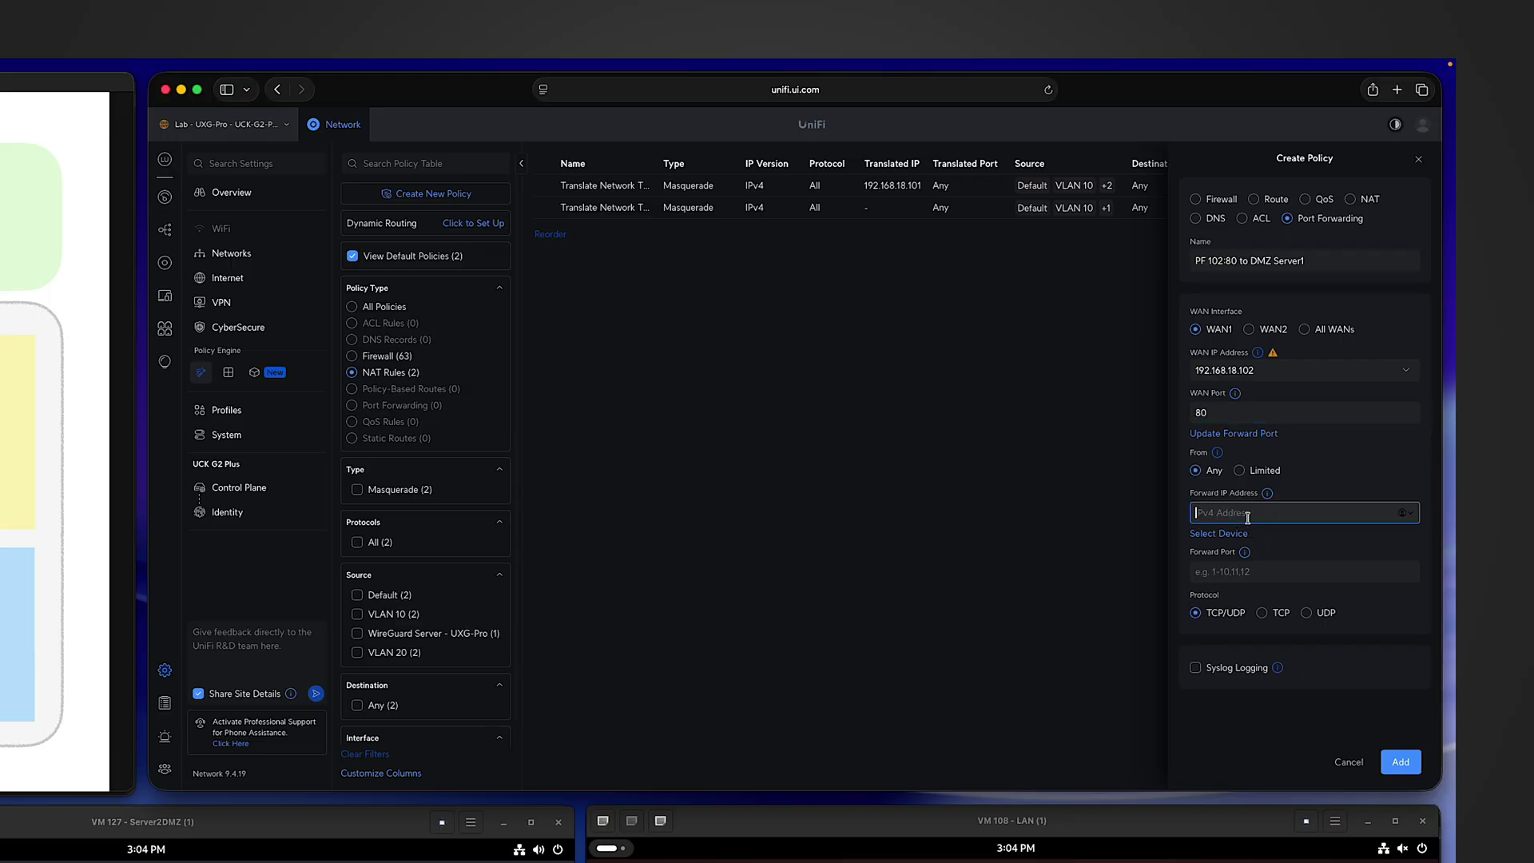
{"action": "type", "text": "192.168.10.66"}
{"action": "left_click", "coordinate": [1238, 574]}
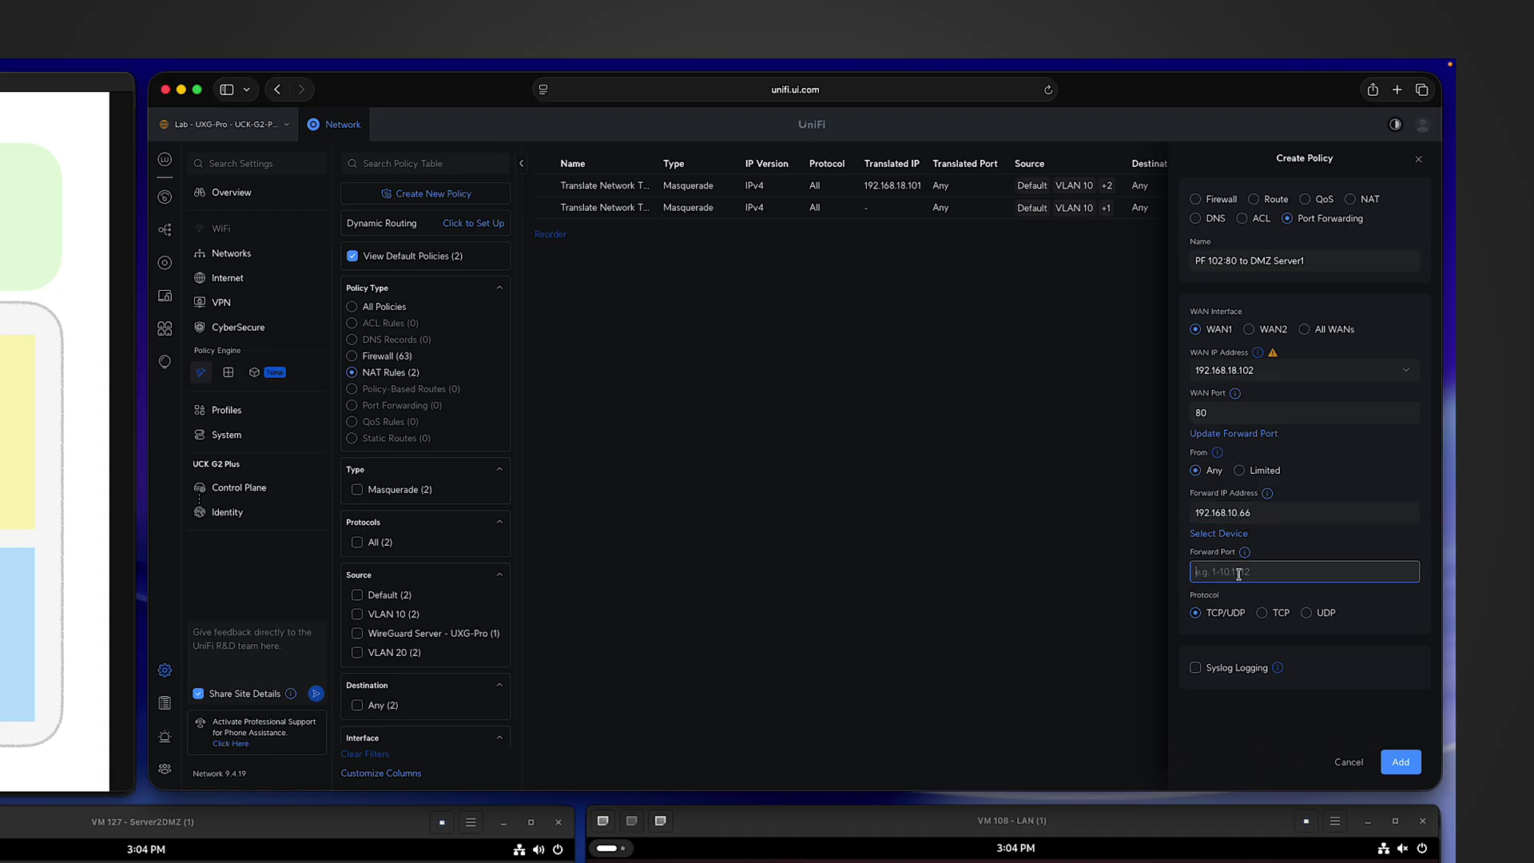
{"action": "type", "text": "80"}
{"action": "left_click", "coordinate": [1401, 761]}
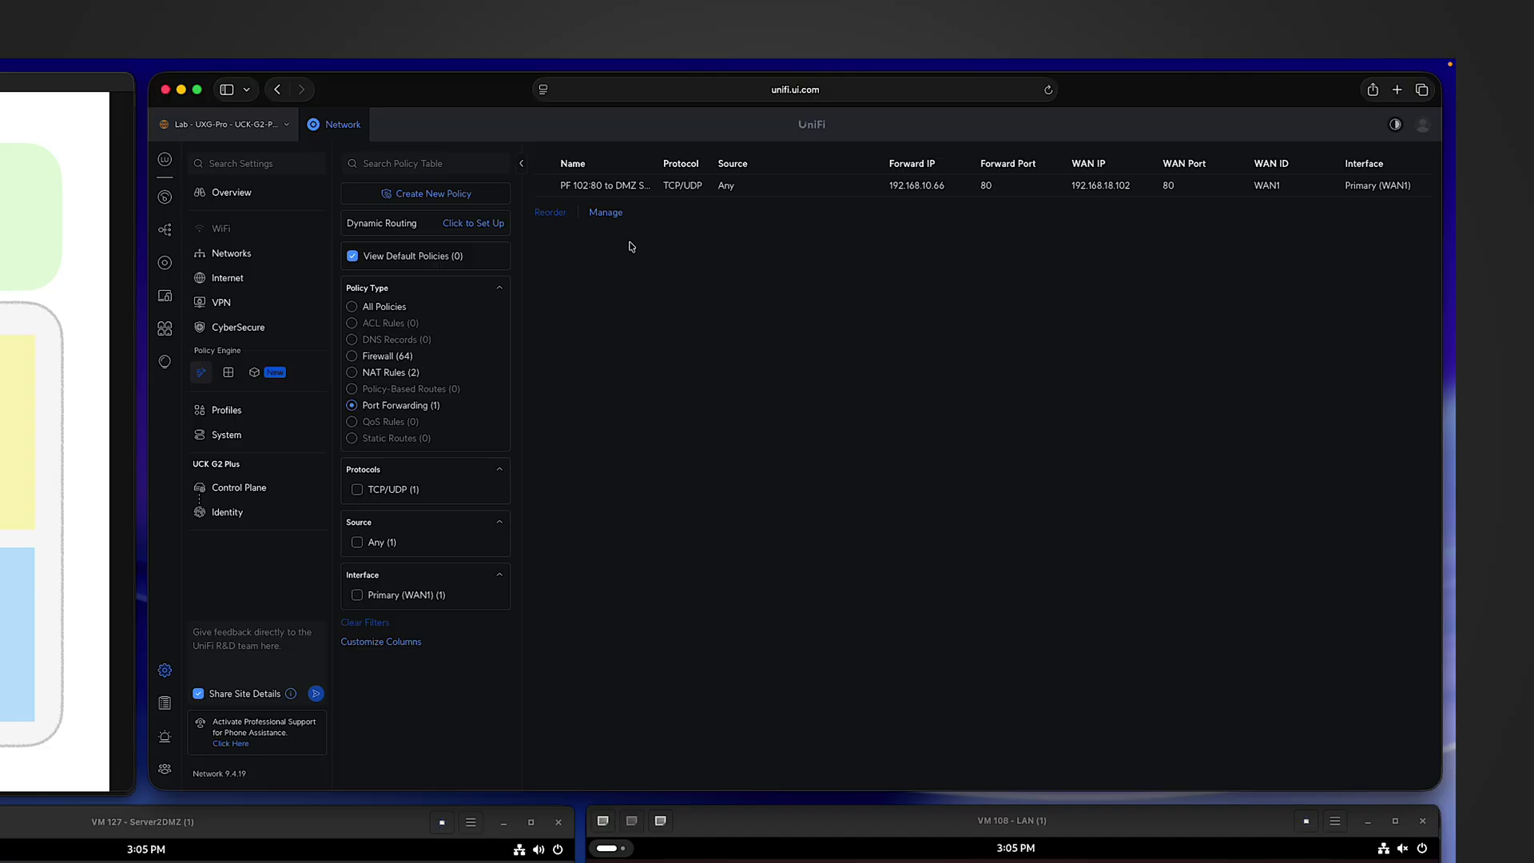
Add the port forwarding policy "PF 103:80 to DMZ Server2" from WAN IP 192.168.18.103 port 80 to 192.168.10.88 port 80.
{"action": "left_click", "coordinate": [435, 192]}
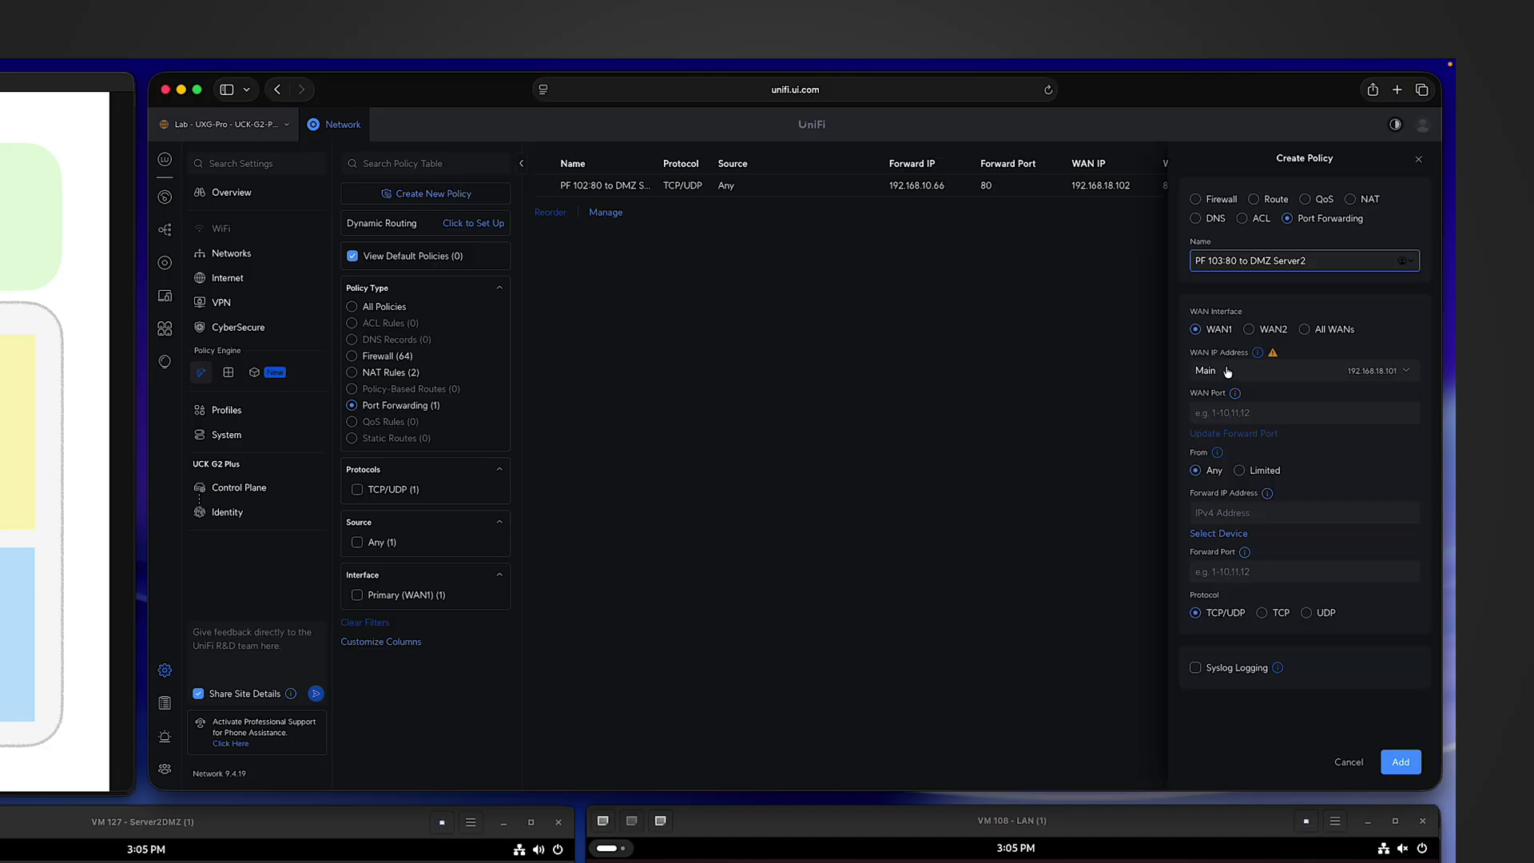
{"action": "left_click", "coordinate": [1230, 371]}
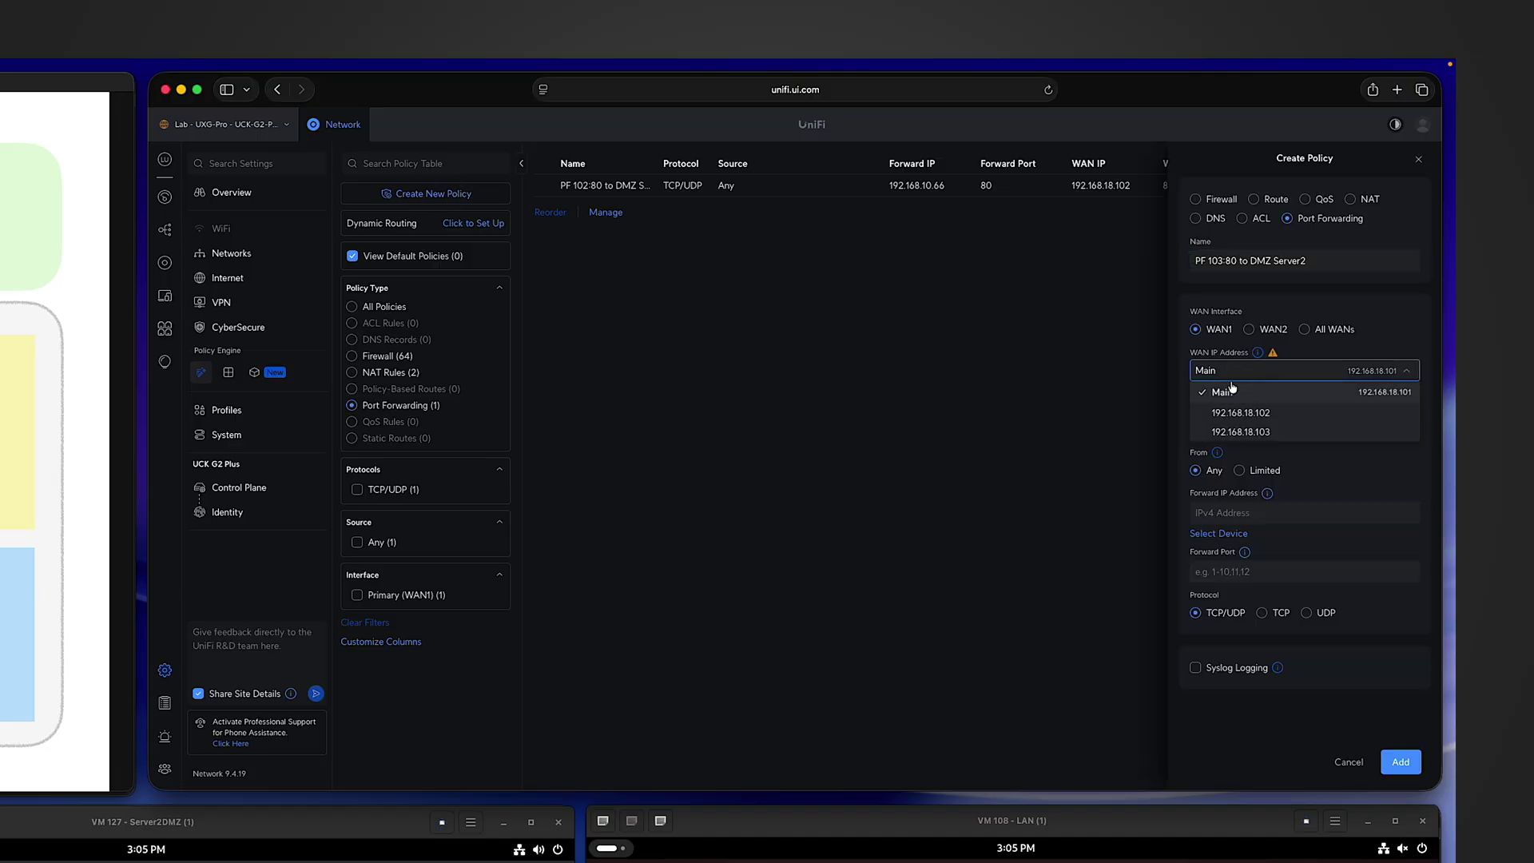
{"action": "left_click", "coordinate": [1255, 432]}
{"action": "type", "text": "80"}
{"action": "key", "text": "Tab"}
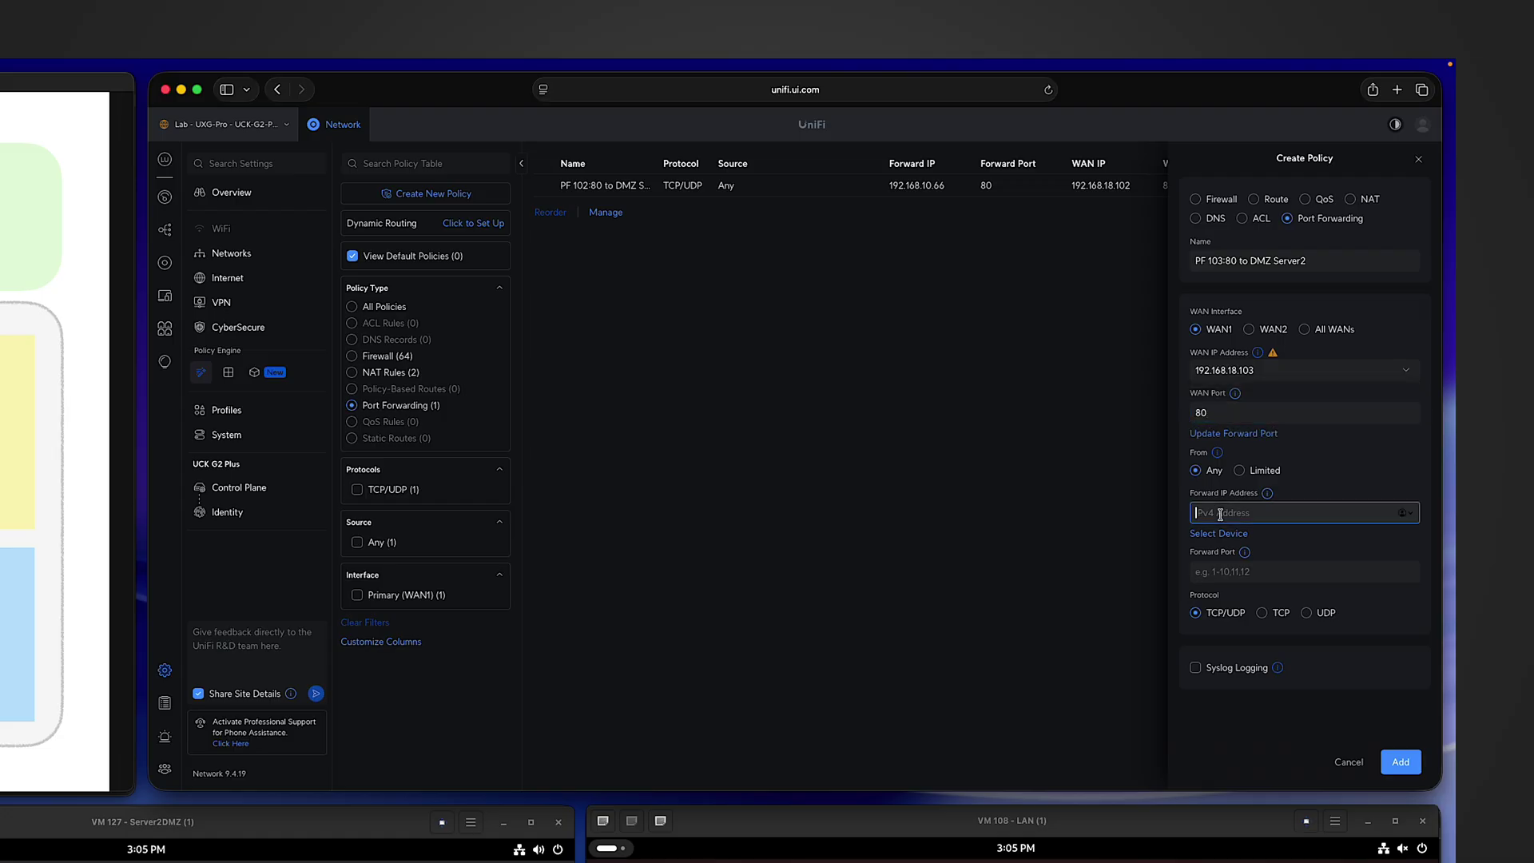
{"action": "type", "text": "192.168.10.88"}
{"action": "left_click", "coordinate": [1222, 572]}
{"action": "key", "text": "Return"}
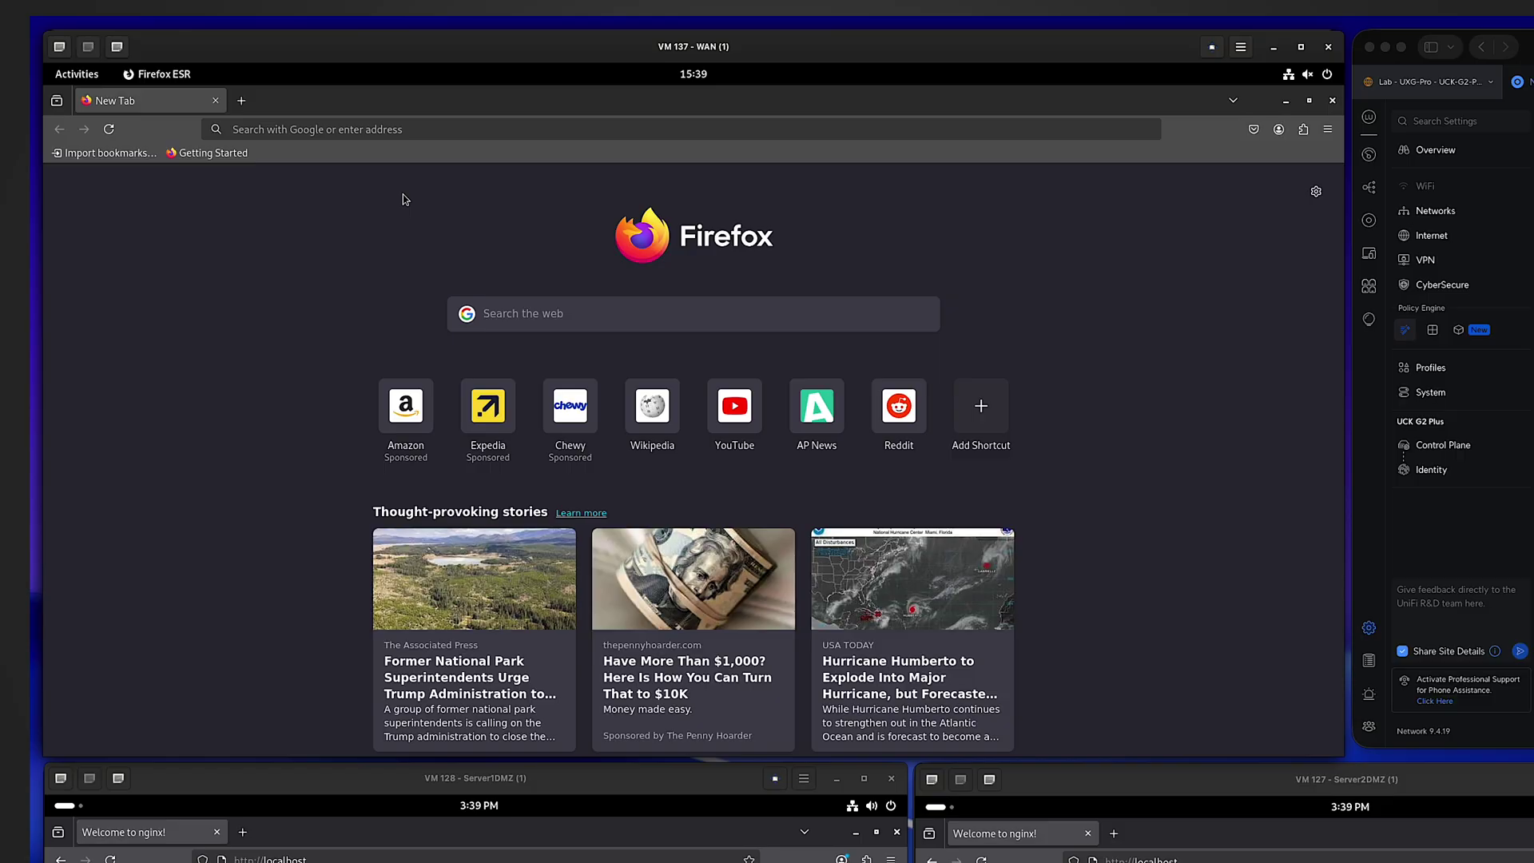
{"action": "left_click", "coordinate": [392, 128]}
{"action": "type", "text": "http://192.168.18.101"}
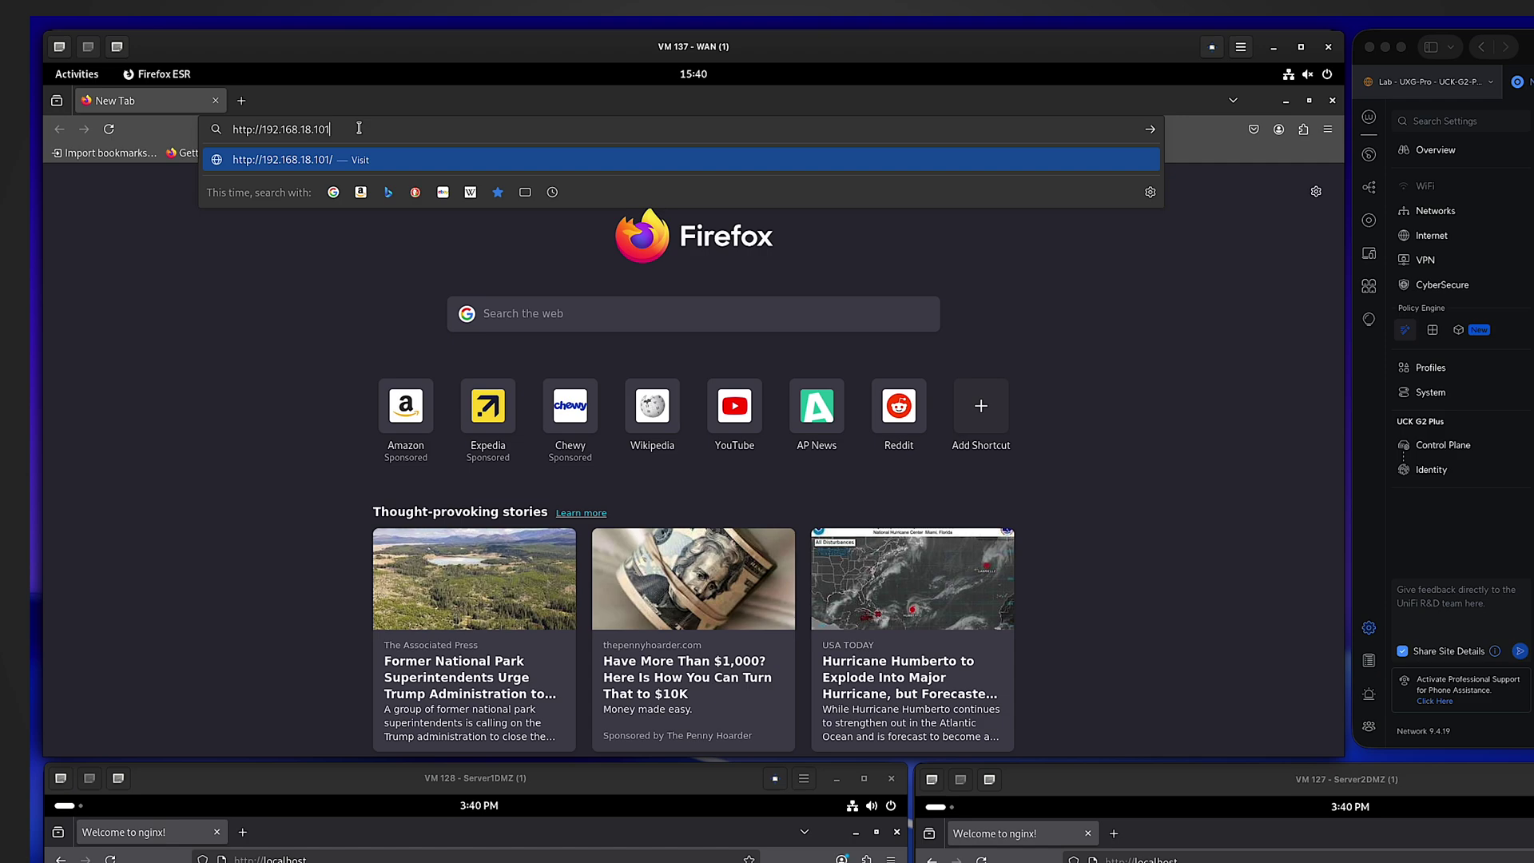
{"action": "key", "text": "Return"}
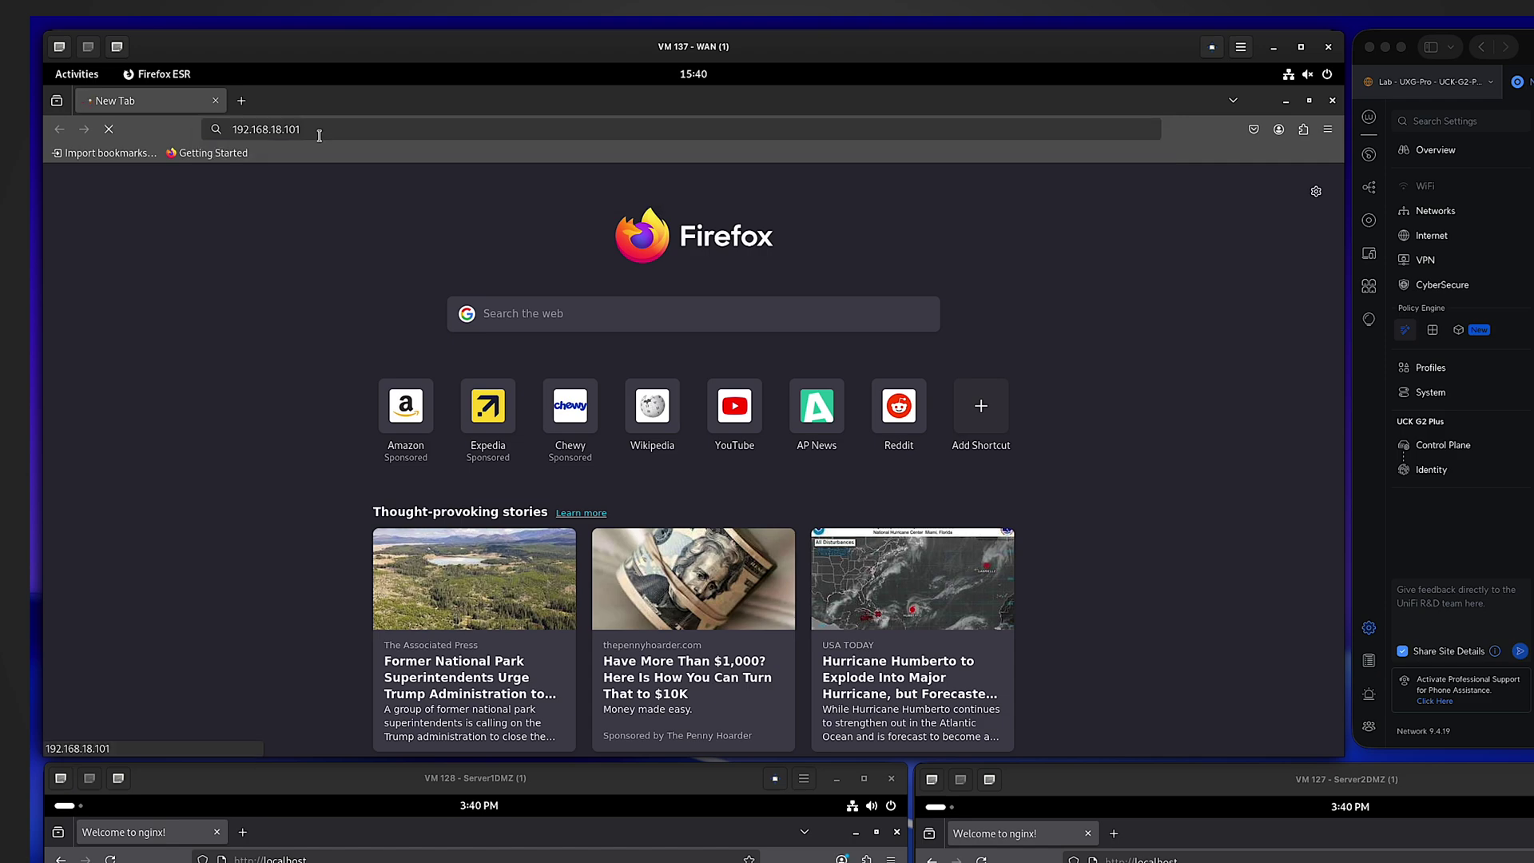
Load 192.168.18.102 in the WAN machine's browser to test the port forward to DMZ Server 1.
{"action": "left_click", "coordinate": [324, 126]}
{"action": "left_click", "coordinate": [325, 126]}
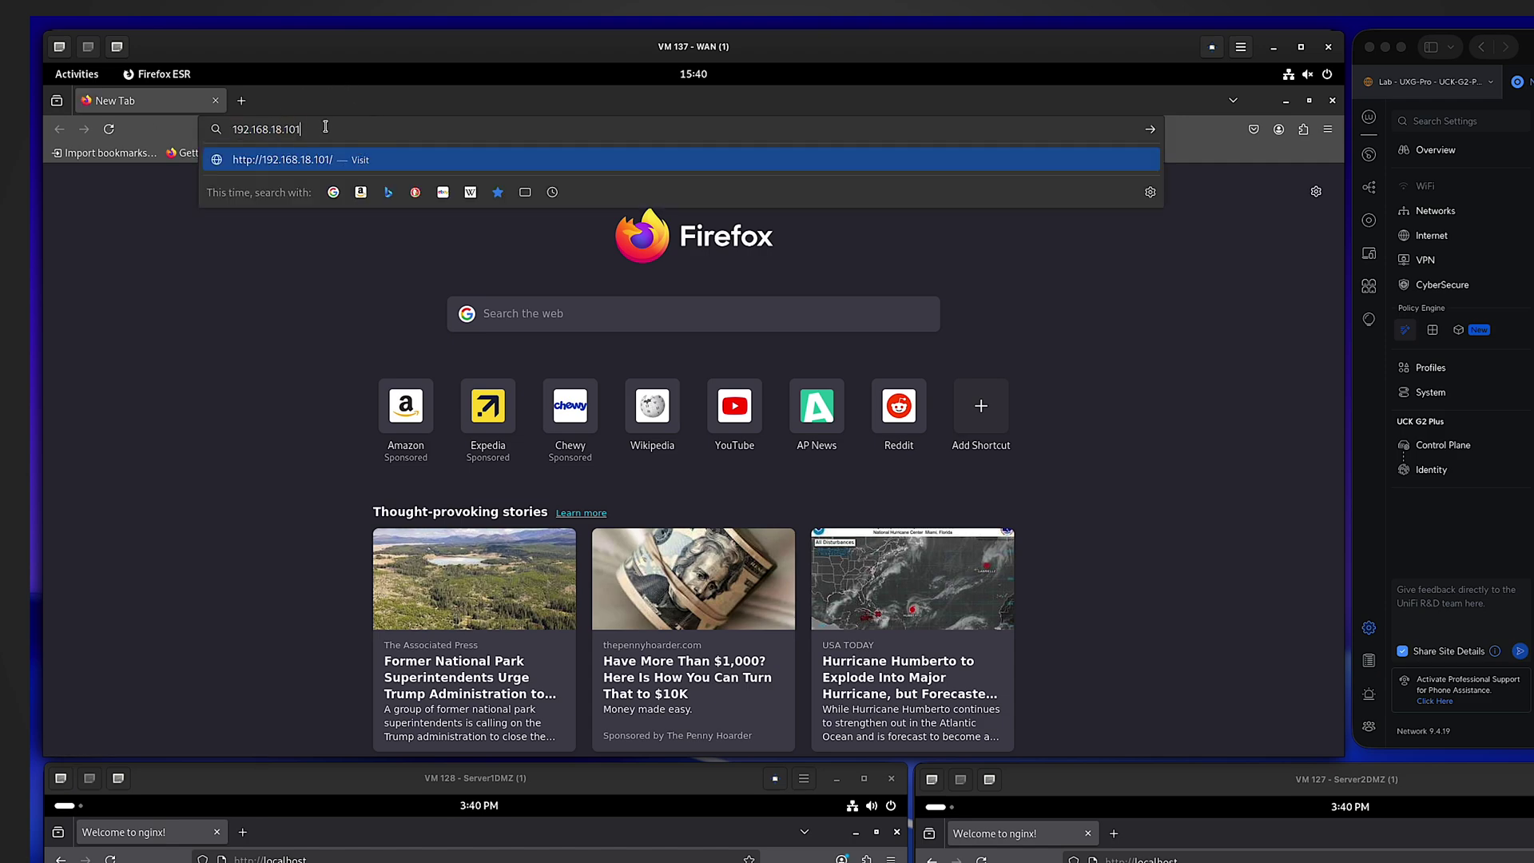
{"action": "key", "text": "BackSpace"}
{"action": "type", "text": "2"}
{"action": "key", "text": "Return"}
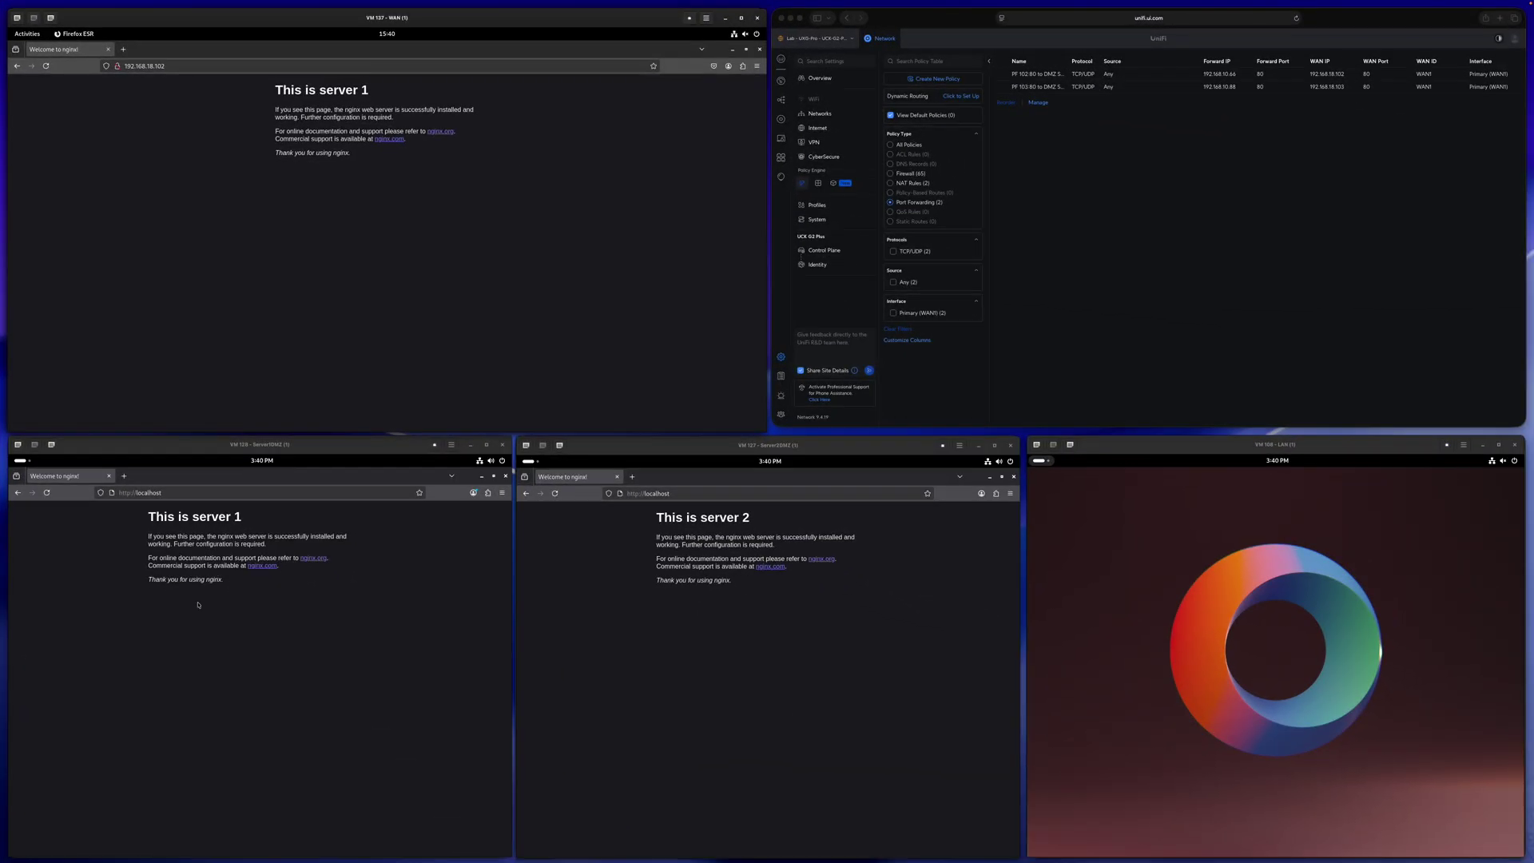
Load 192.168.18.103 in the WAN machine's browser to test the port forward to DMZ Server 2.
{"action": "left_click", "coordinate": [192, 66]}
{"action": "left_click", "coordinate": [193, 65]}
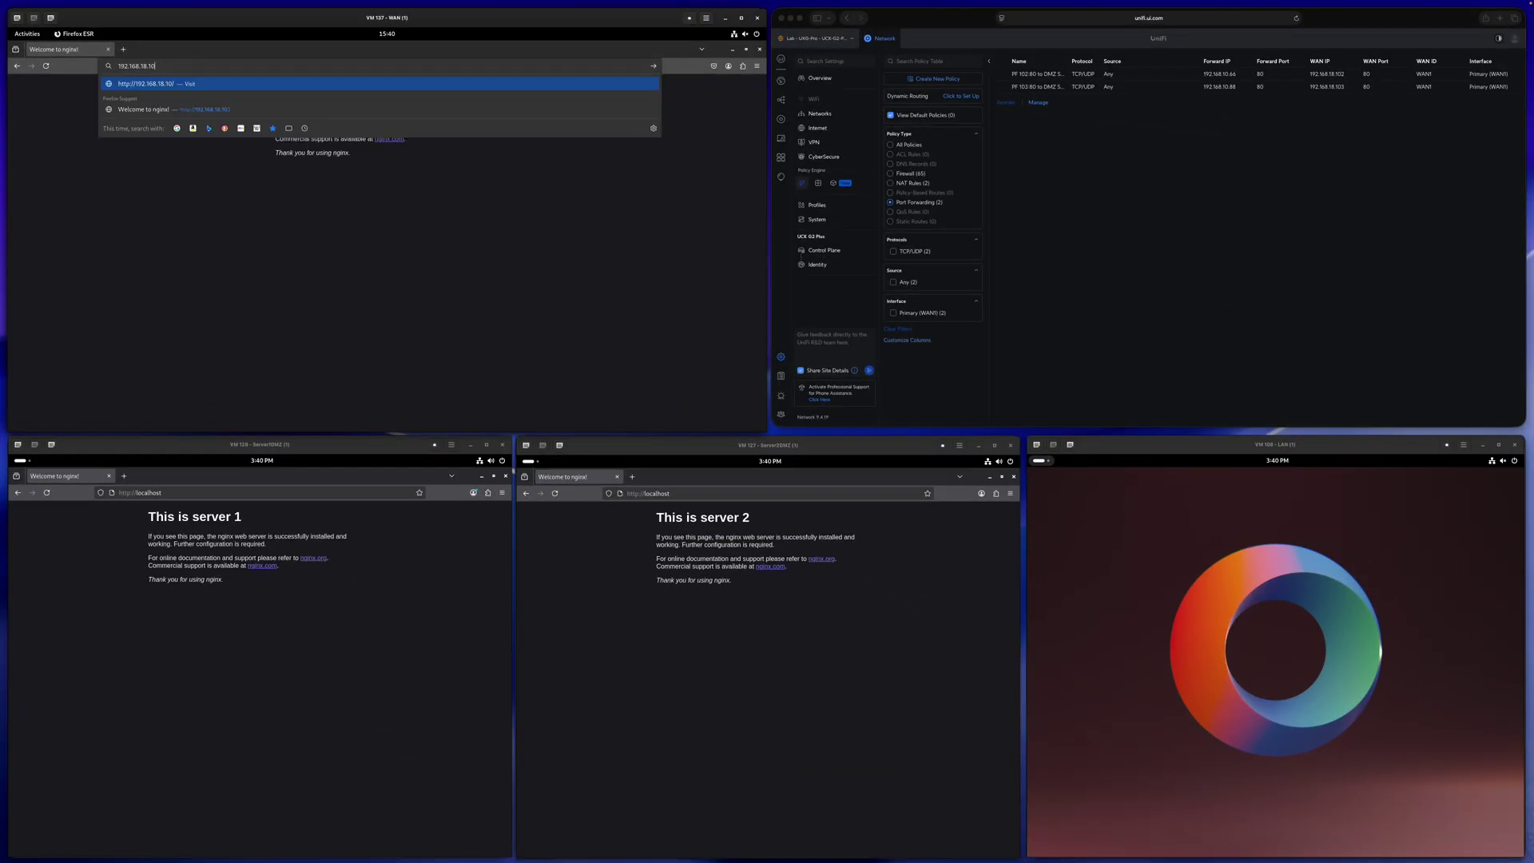
{"action": "key", "text": "BackSpace"}
{"action": "type", "text": "3"}
{"action": "key", "text": "Return"}
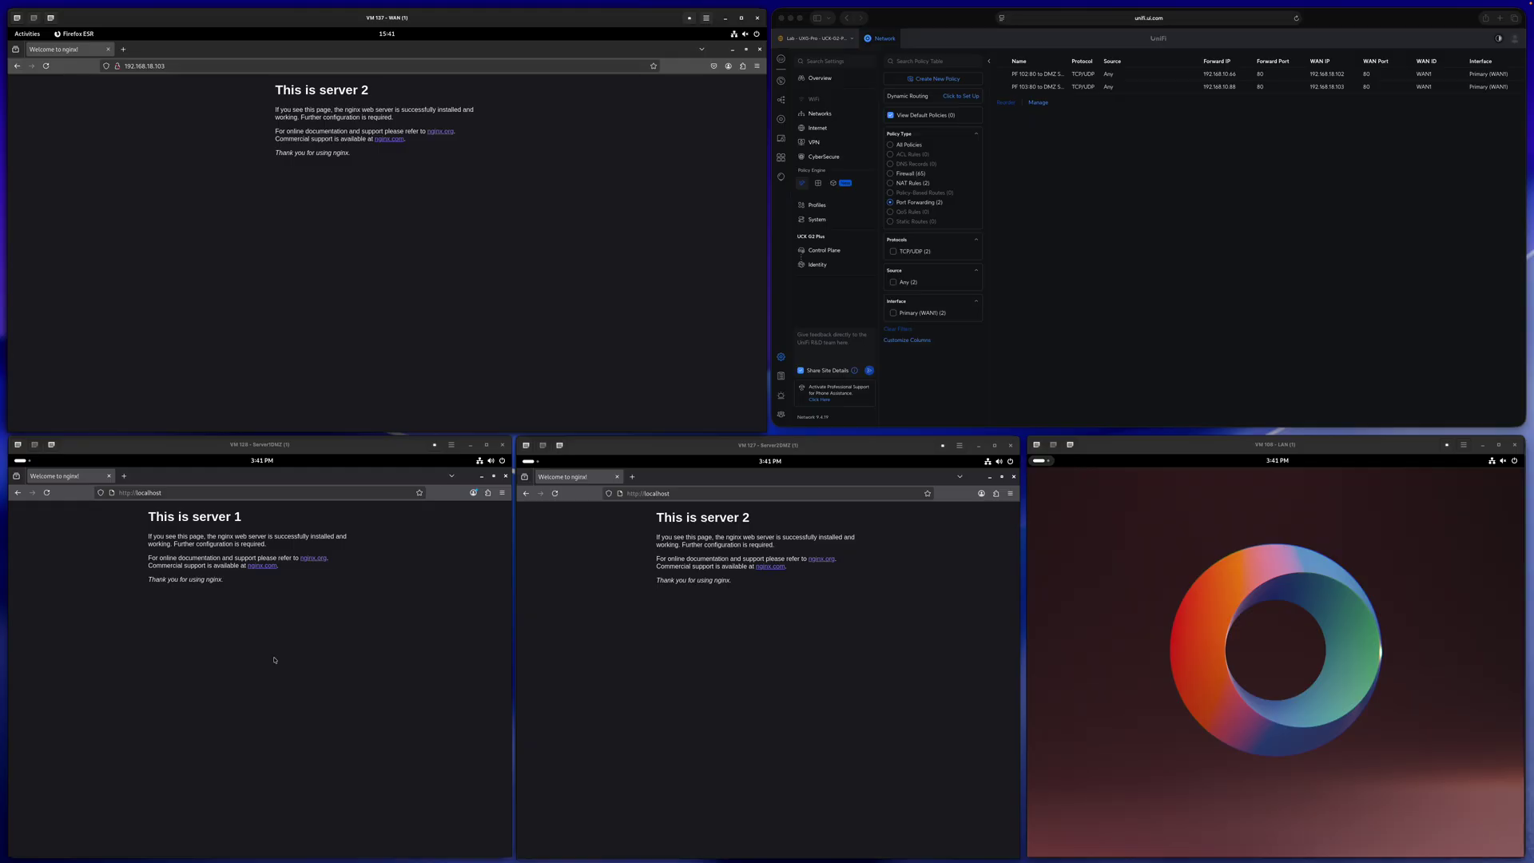
Start SSH connections to 192.168.10.66 from the Server 1 terminal and to 192.168.18.102 from the WAN machine's terminal.
{"action": "left_click", "coordinate": [334, 585]}
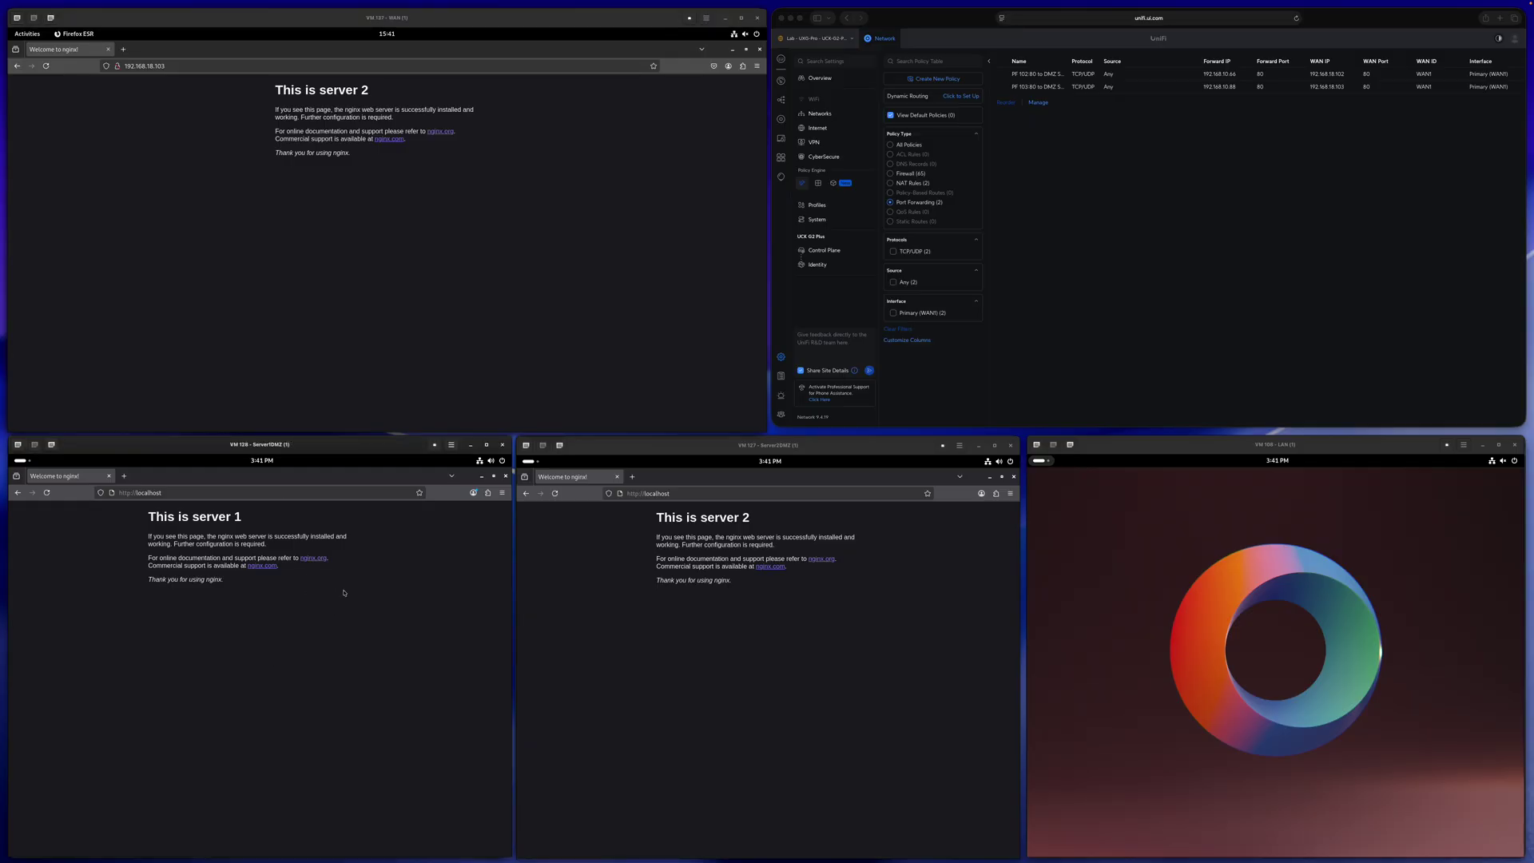
{"action": "key", "text": "alt+Tab"}
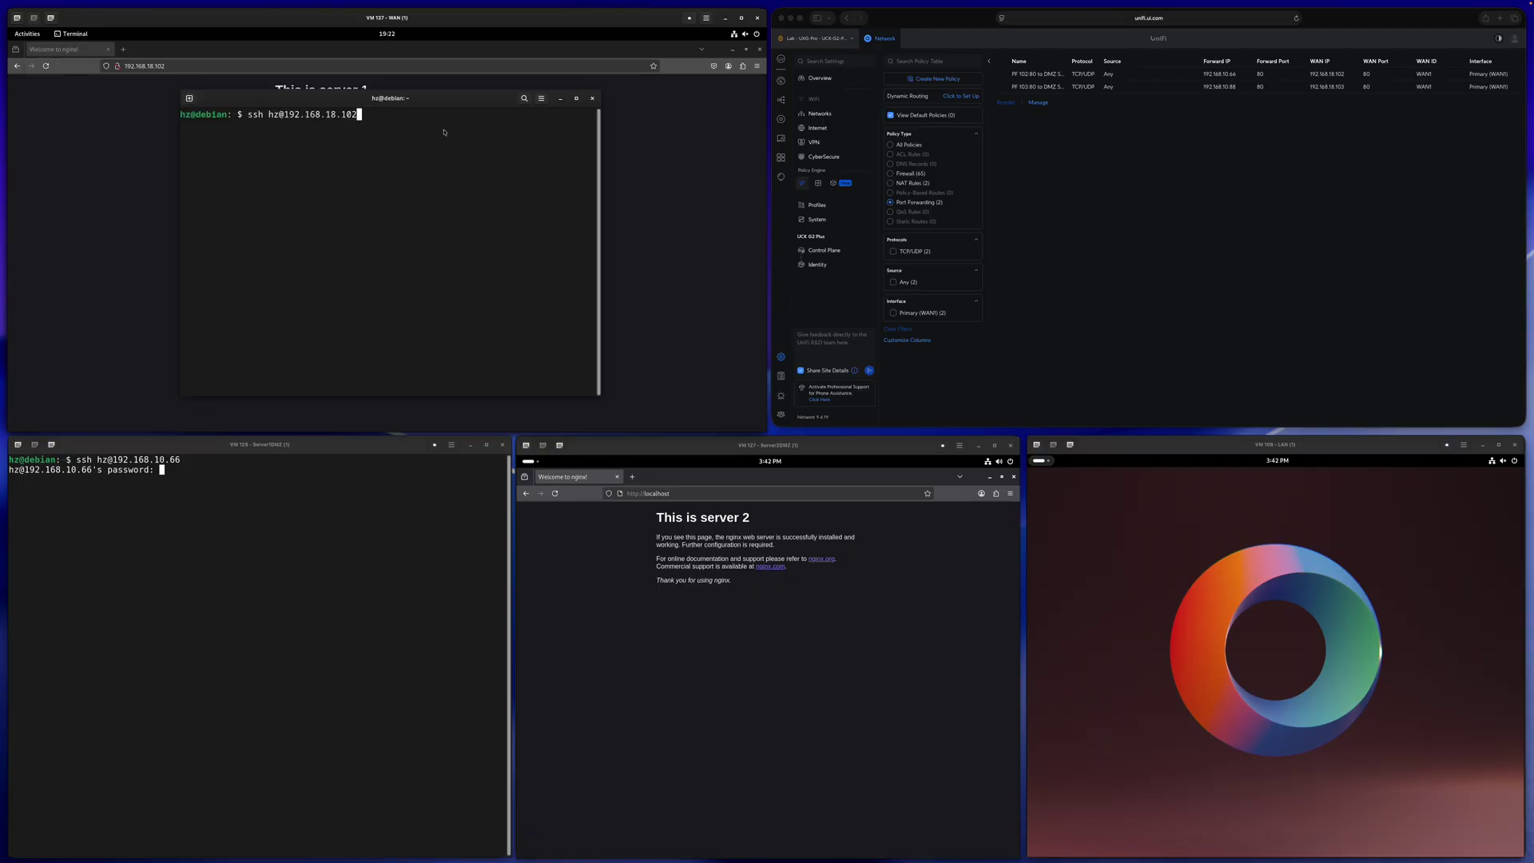
{"action": "key", "text": "Return"}
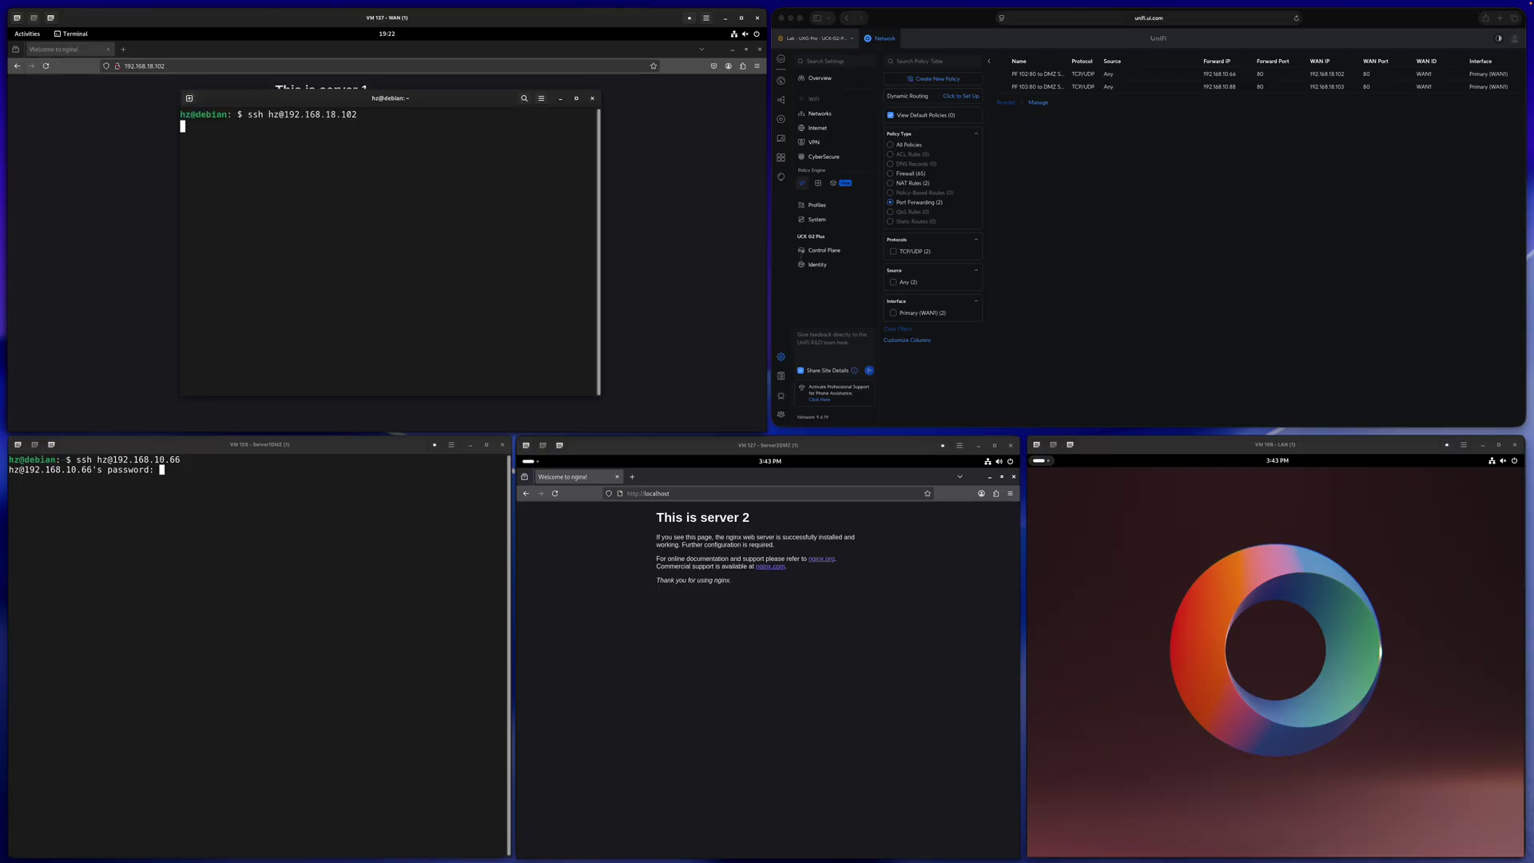
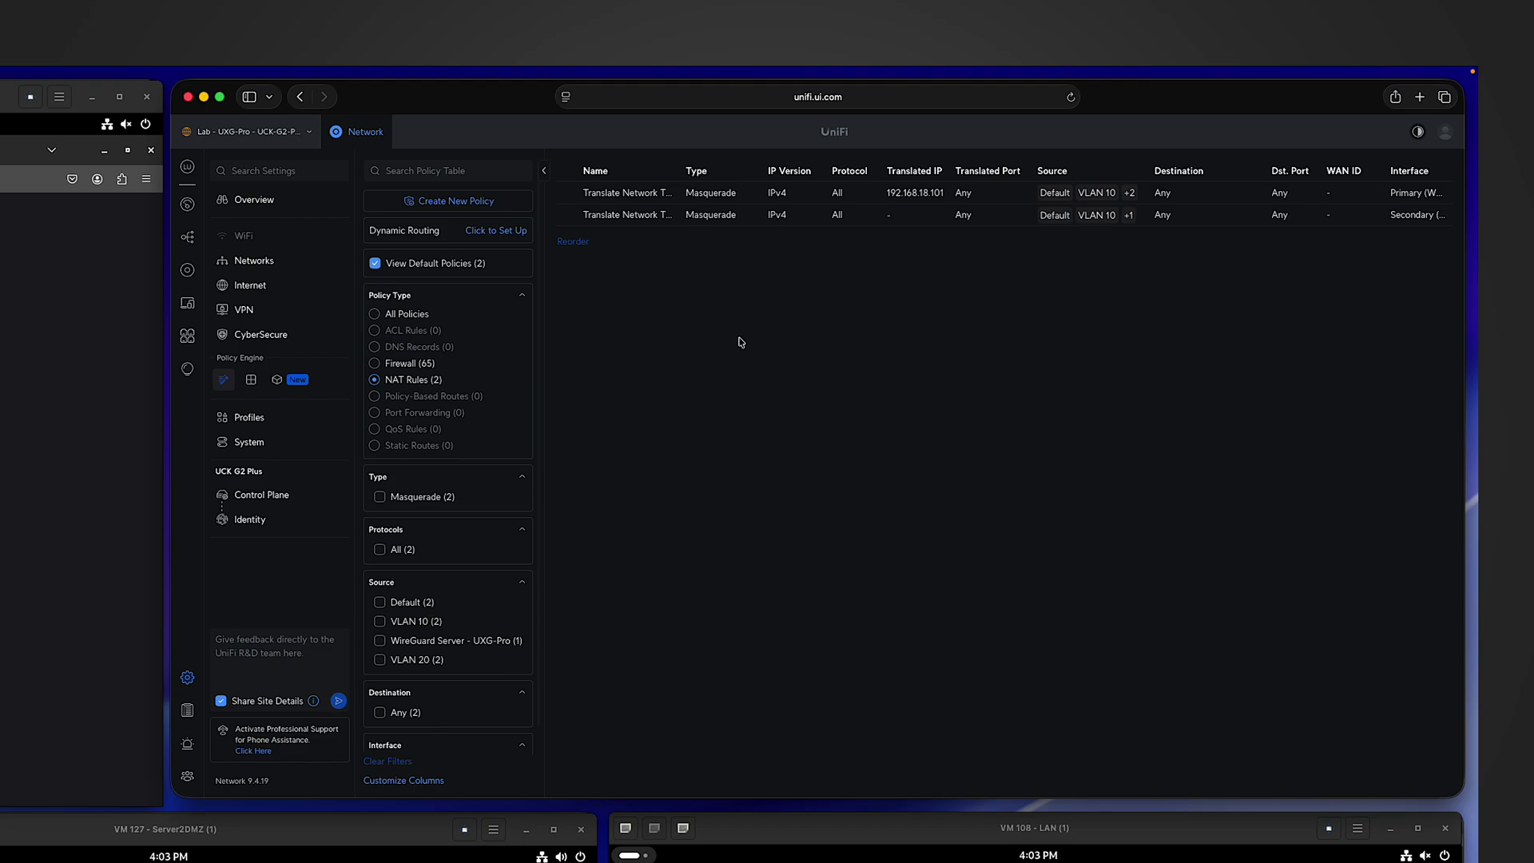
Start a source NAT policy named "1:1 NAT - SNAT for DMZ Server 1" on Primary (WAN1), translating to interface IP 192.168.18.102.
{"action": "left_click", "coordinate": [450, 202]}
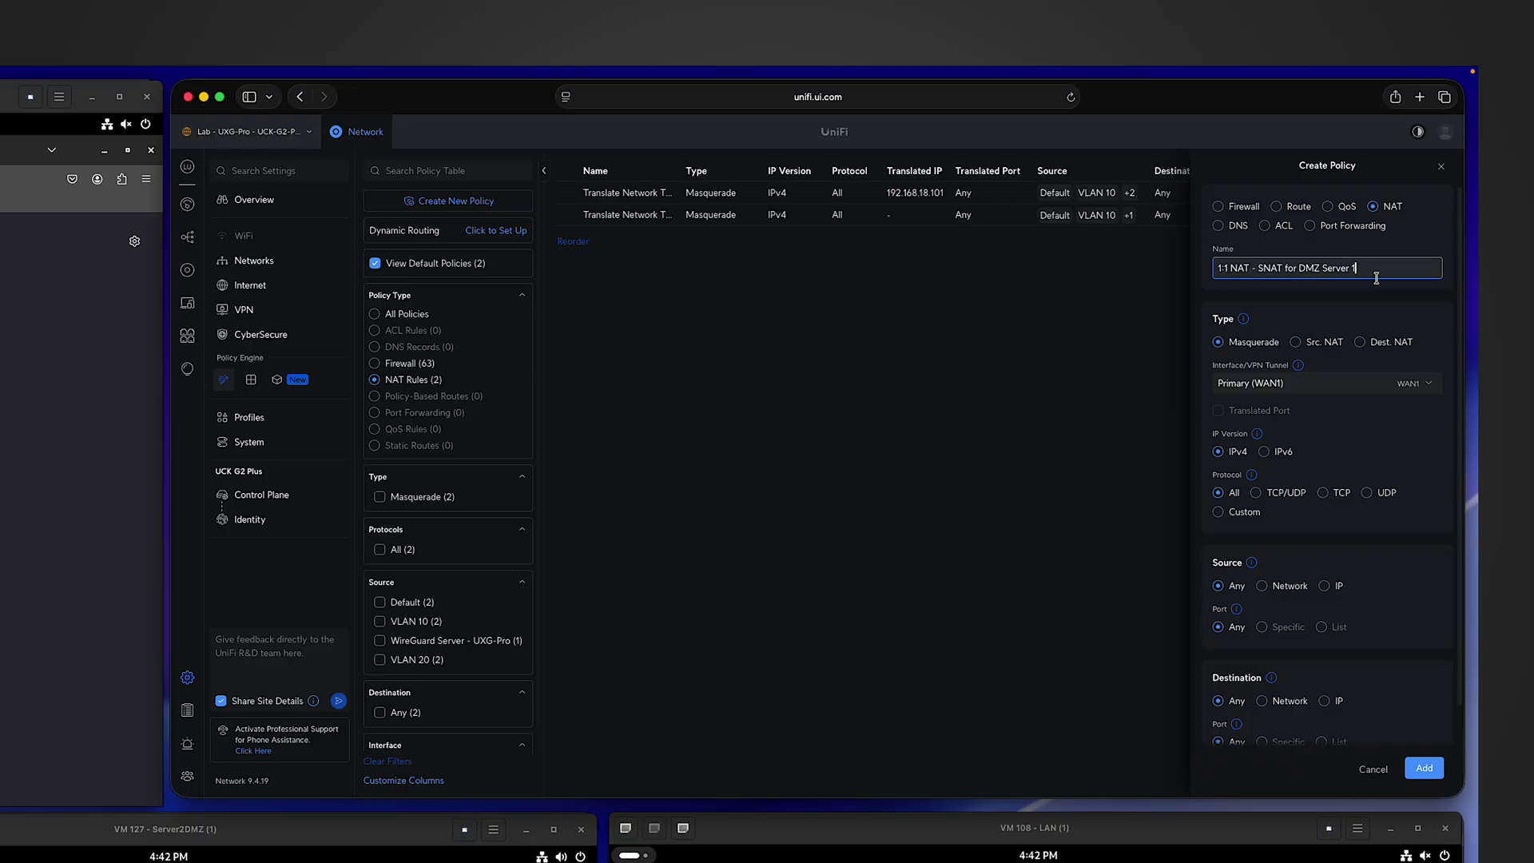
{"action": "left_click", "coordinate": [1296, 343]}
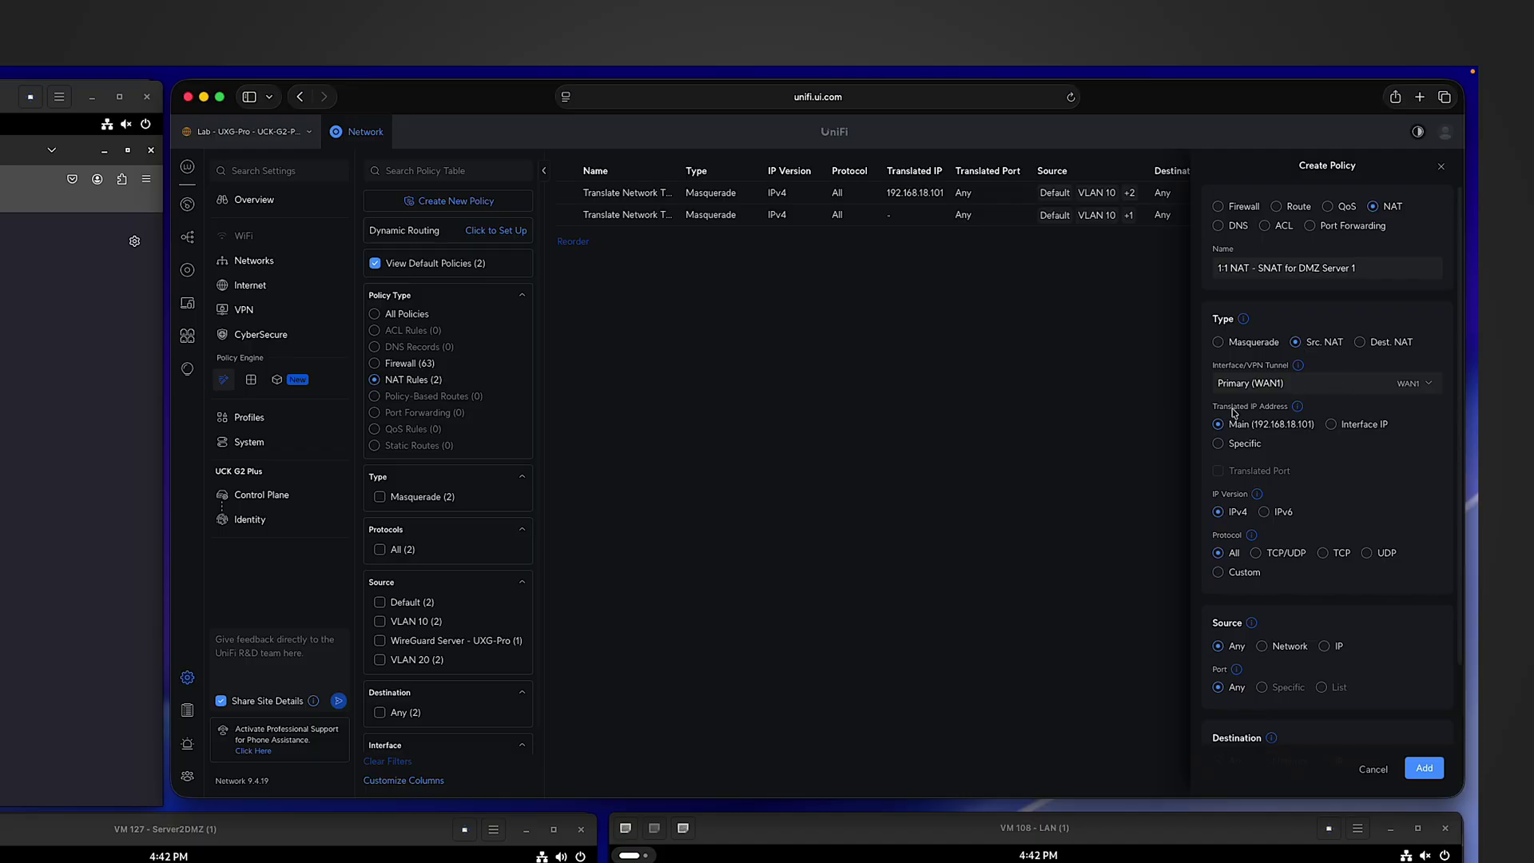
{"action": "left_click", "coordinate": [1332, 424]}
{"action": "left_click", "coordinate": [1348, 470]}
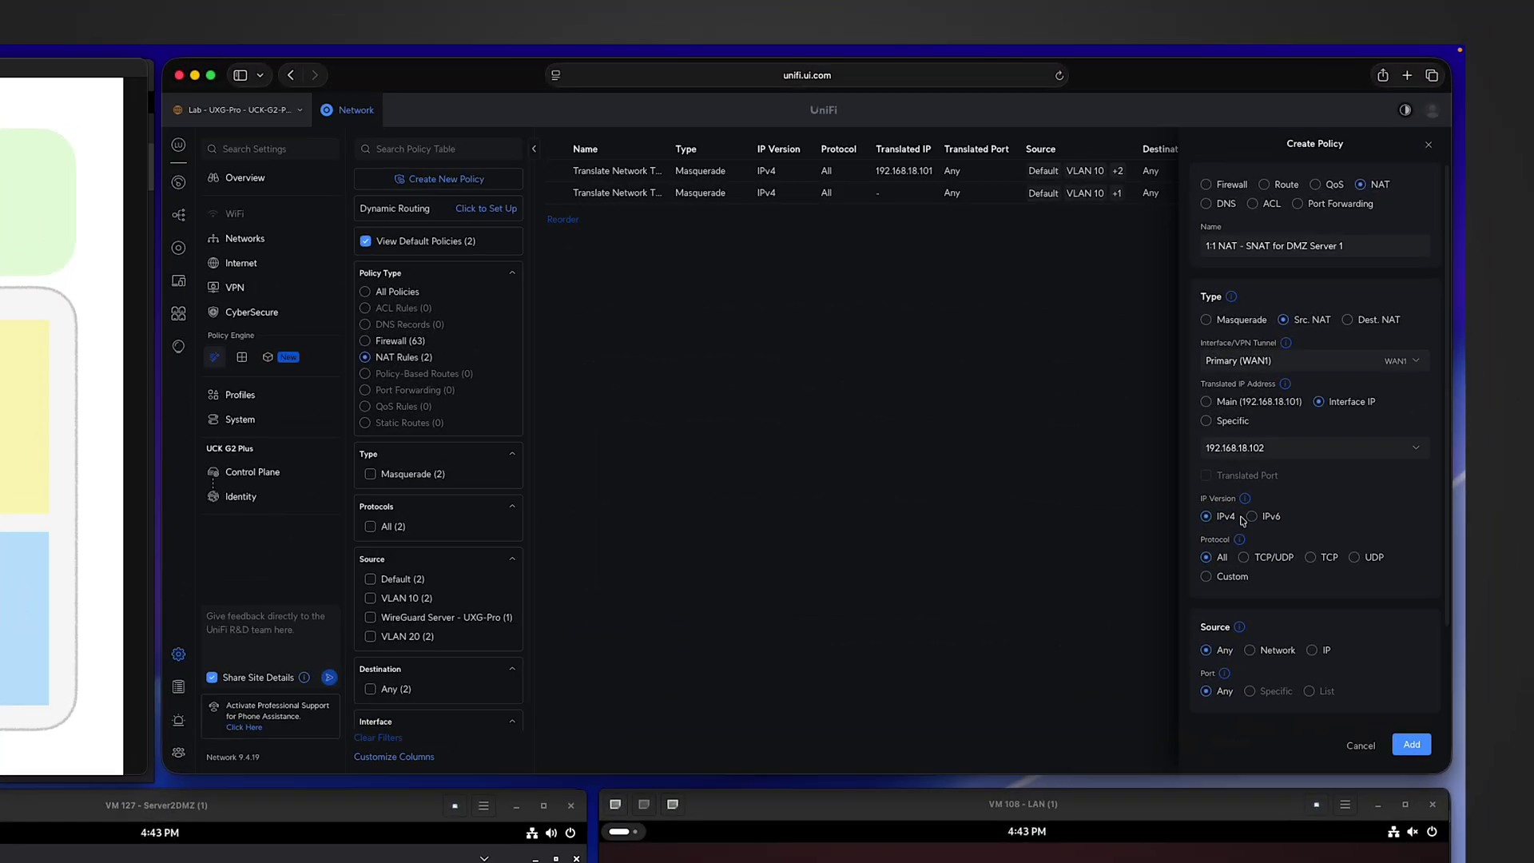
Restrict the source of the DMZ Server 1 SNAT policy to the specific IP 192.168.18.66 and add the policy.
{"action": "scroll", "coordinate": [1247, 464], "scroll_direction": "down", "scroll_amount": 3}
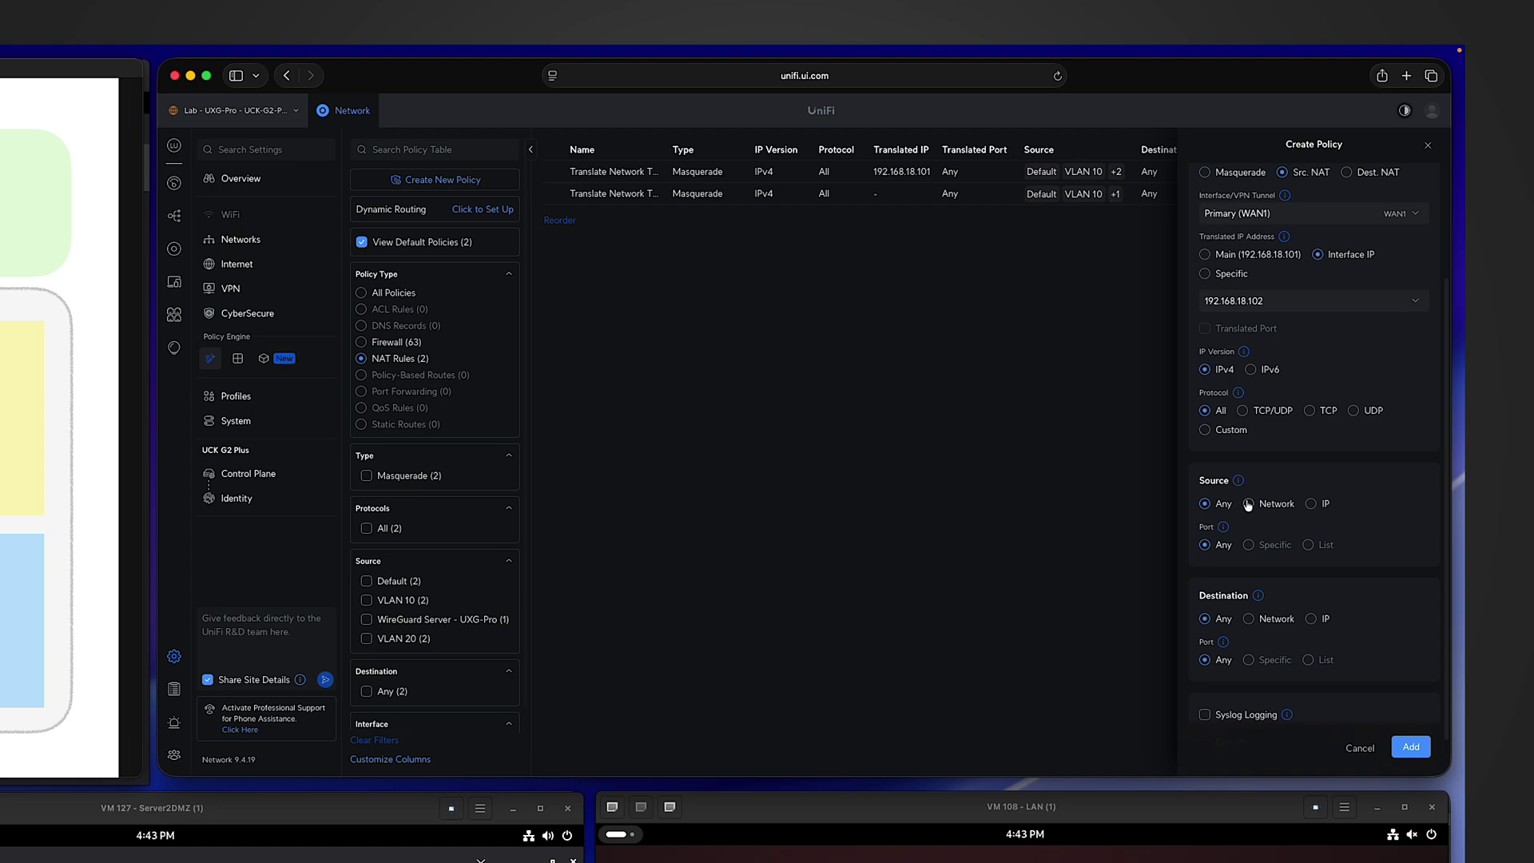
{"action": "left_click", "coordinate": [1312, 504]}
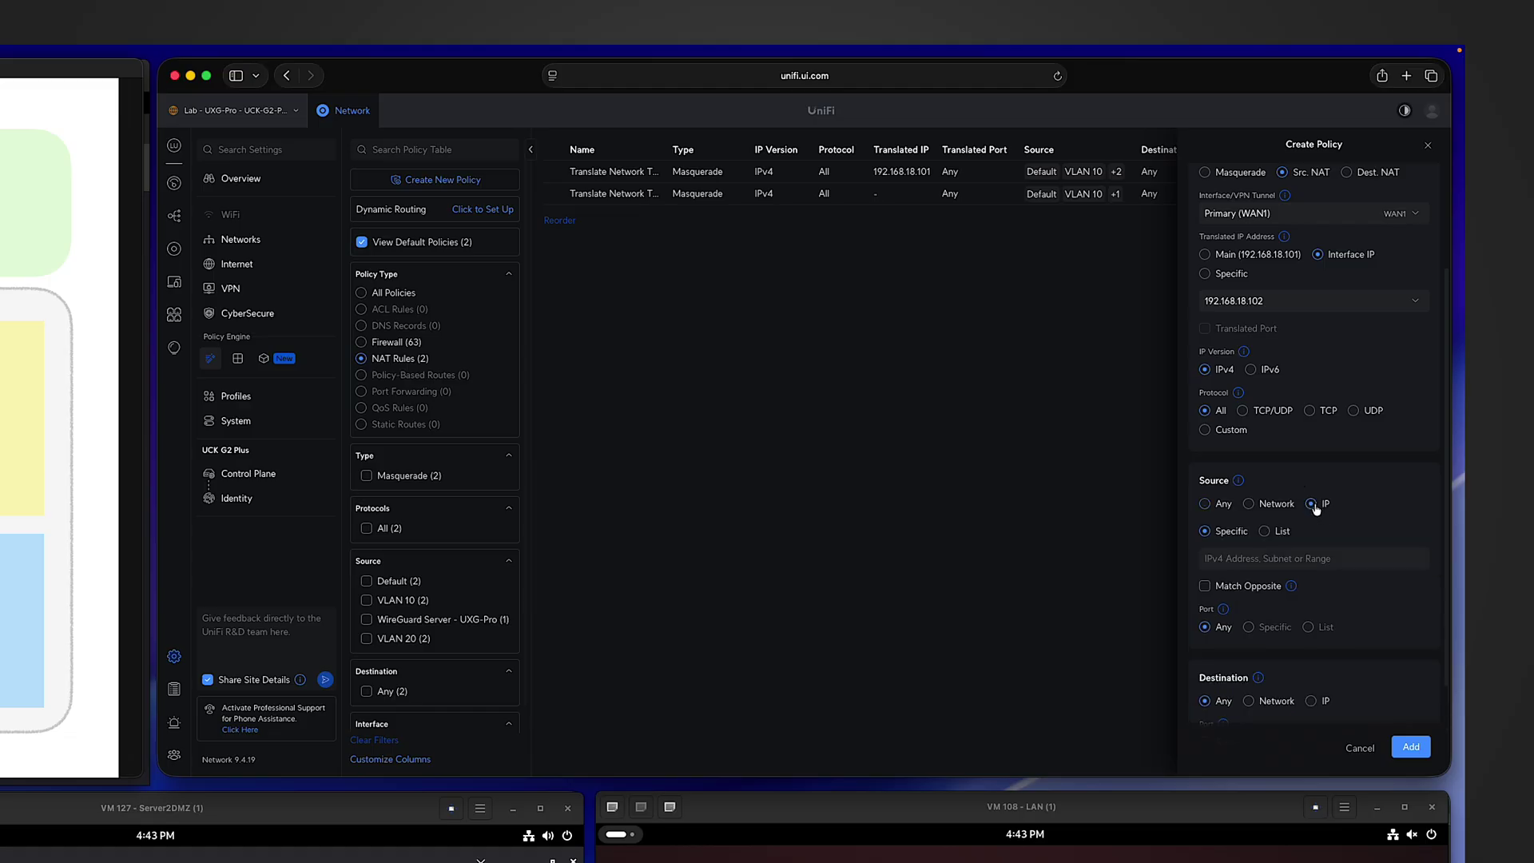
{"action": "left_click", "coordinate": [1237, 558]}
{"action": "type", "text": "192.168.18.66"}
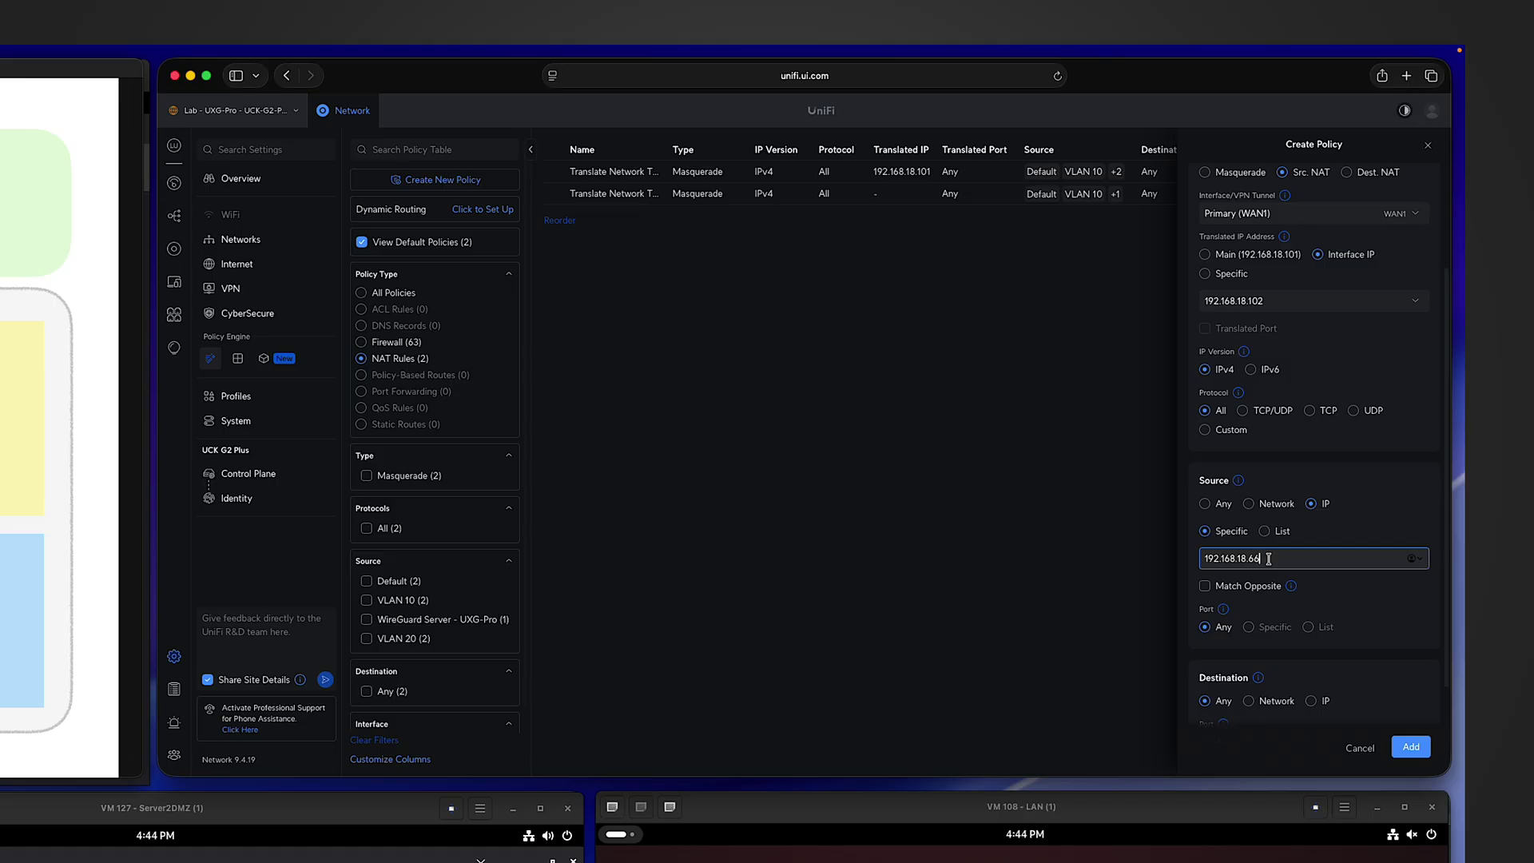
{"action": "scroll", "coordinate": [1223, 600], "scroll_direction": "down", "scroll_amount": 3}
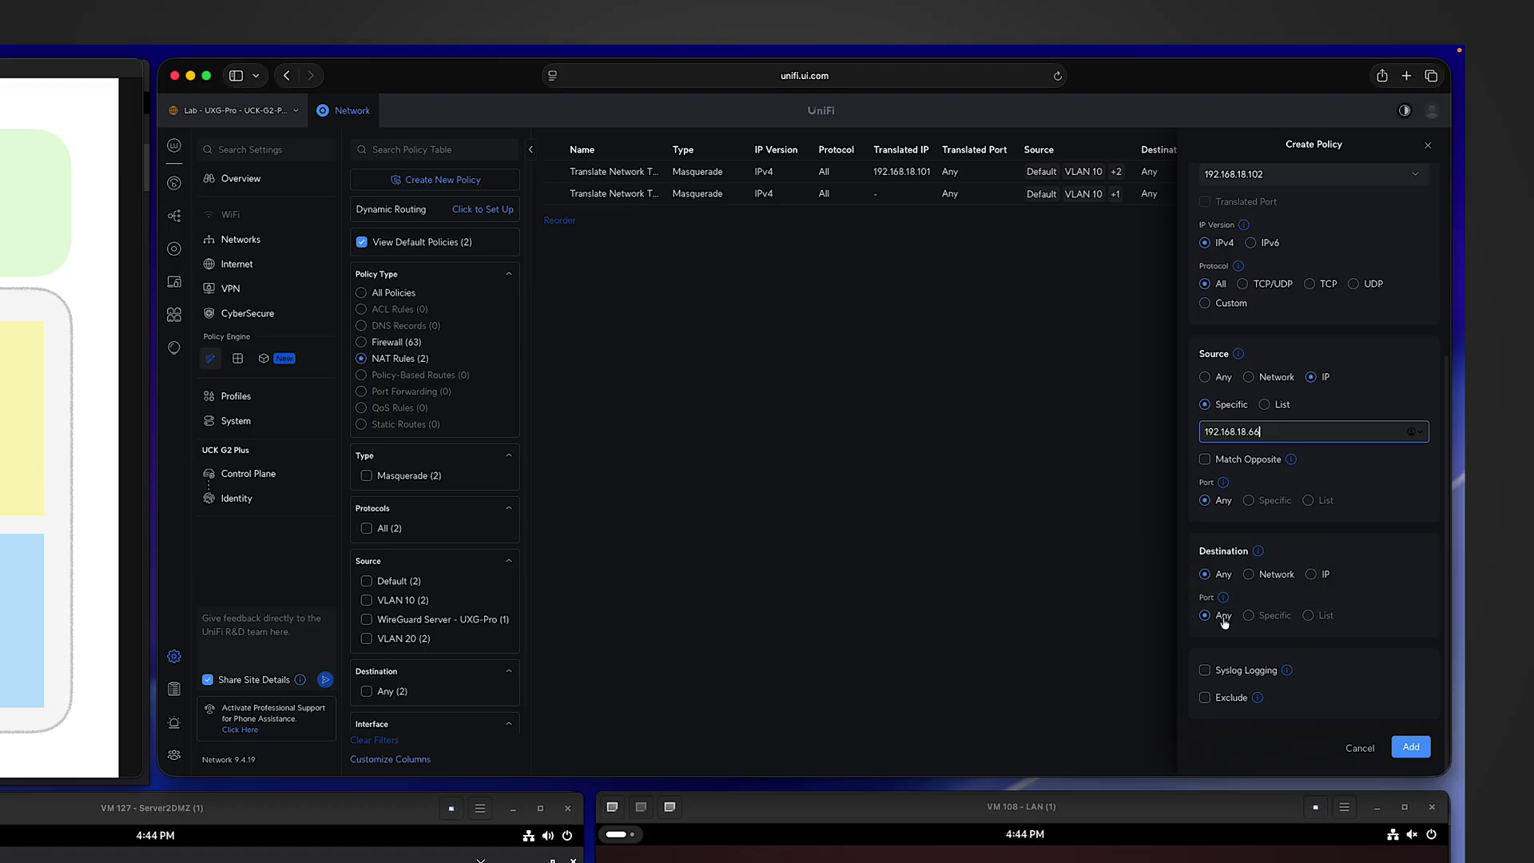
{"action": "left_click", "coordinate": [1411, 746]}
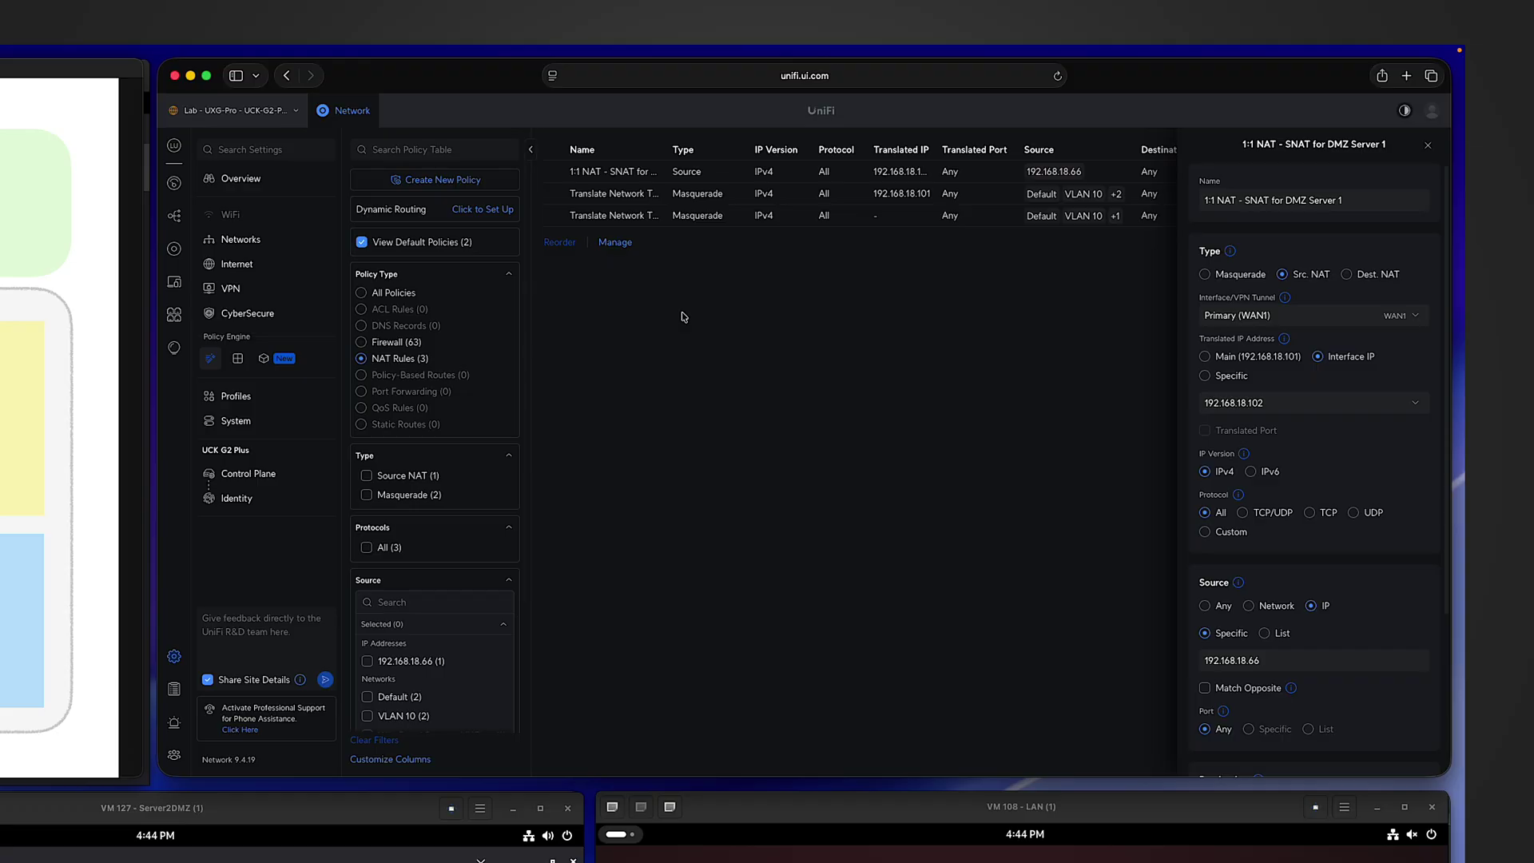
Start a destination NAT policy named "1:1 NAT - DNAT for DMZ Server 1" on Primary (WAN1) with translated IP address 192.168.10.66.
{"action": "left_click", "coordinate": [441, 180]}
{"action": "left_click", "coordinate": [1201, 247]}
{"action": "type", "text": "1:1 NAT - DNAT for DMZ Server 1"}
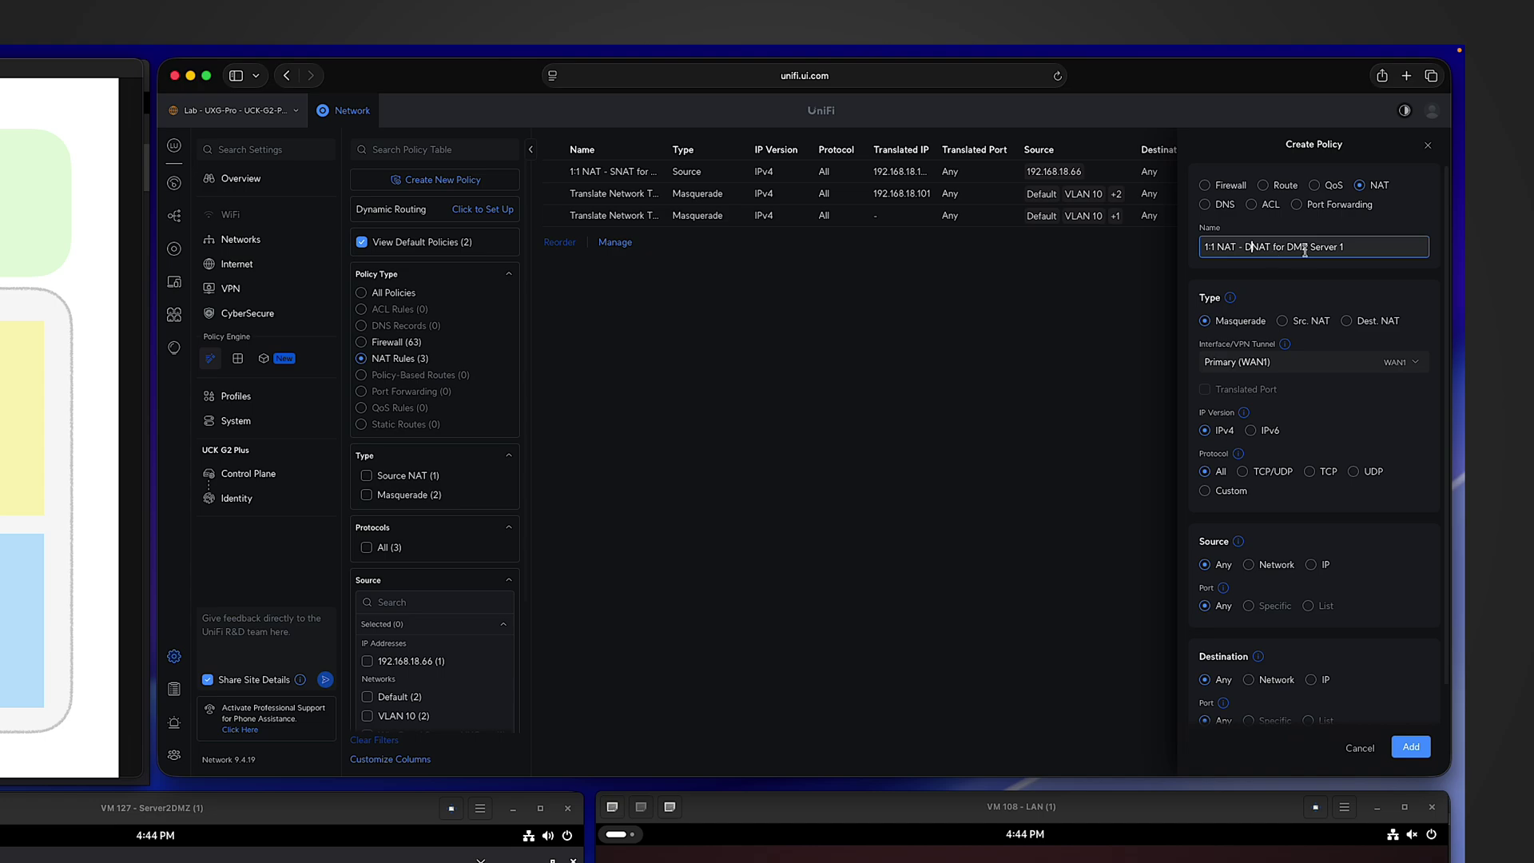
{"action": "left_click", "coordinate": [1350, 329]}
{"action": "left_click", "coordinate": [1348, 322]}
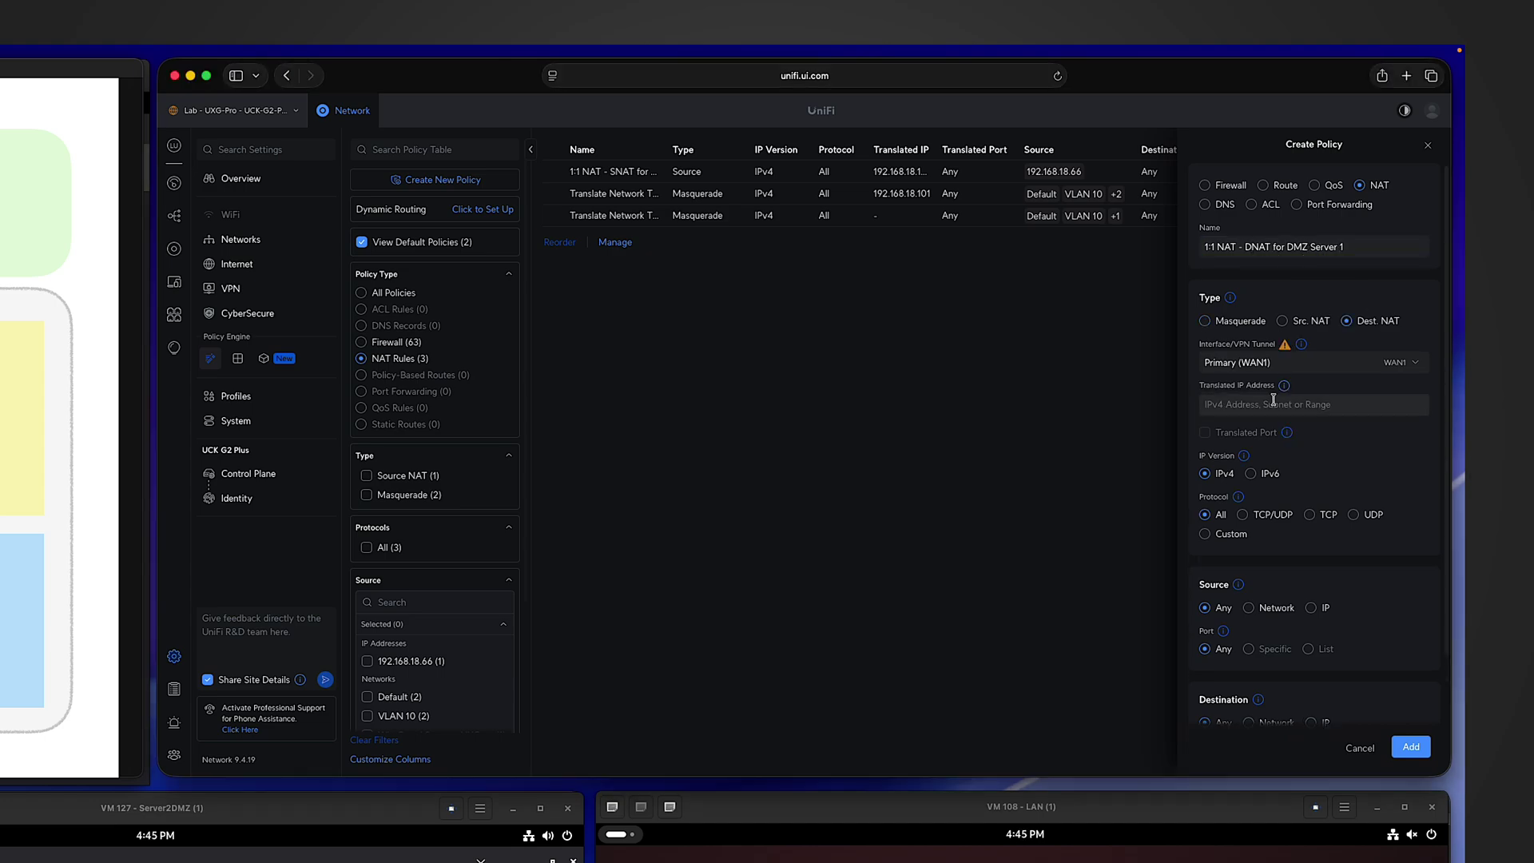
{"action": "left_click", "coordinate": [1225, 405]}
{"action": "type", "text": "192.168.10.66"}
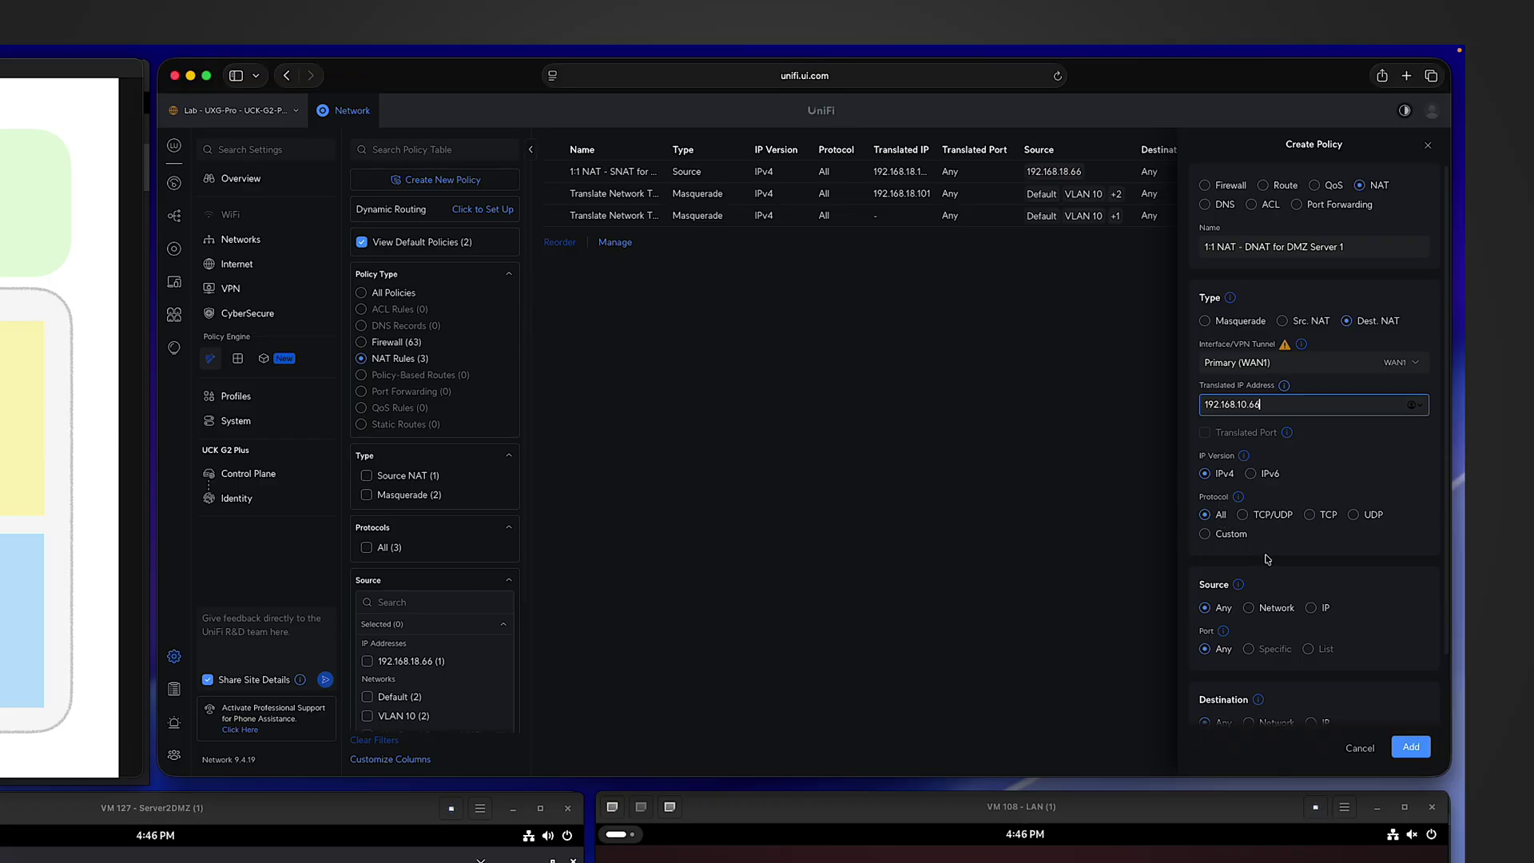
Match the DNAT policy's destination to interface IP 192.168.18.102 and add the policy.
{"action": "scroll", "coordinate": [1255, 542], "scroll_direction": "down", "scroll_amount": 3}
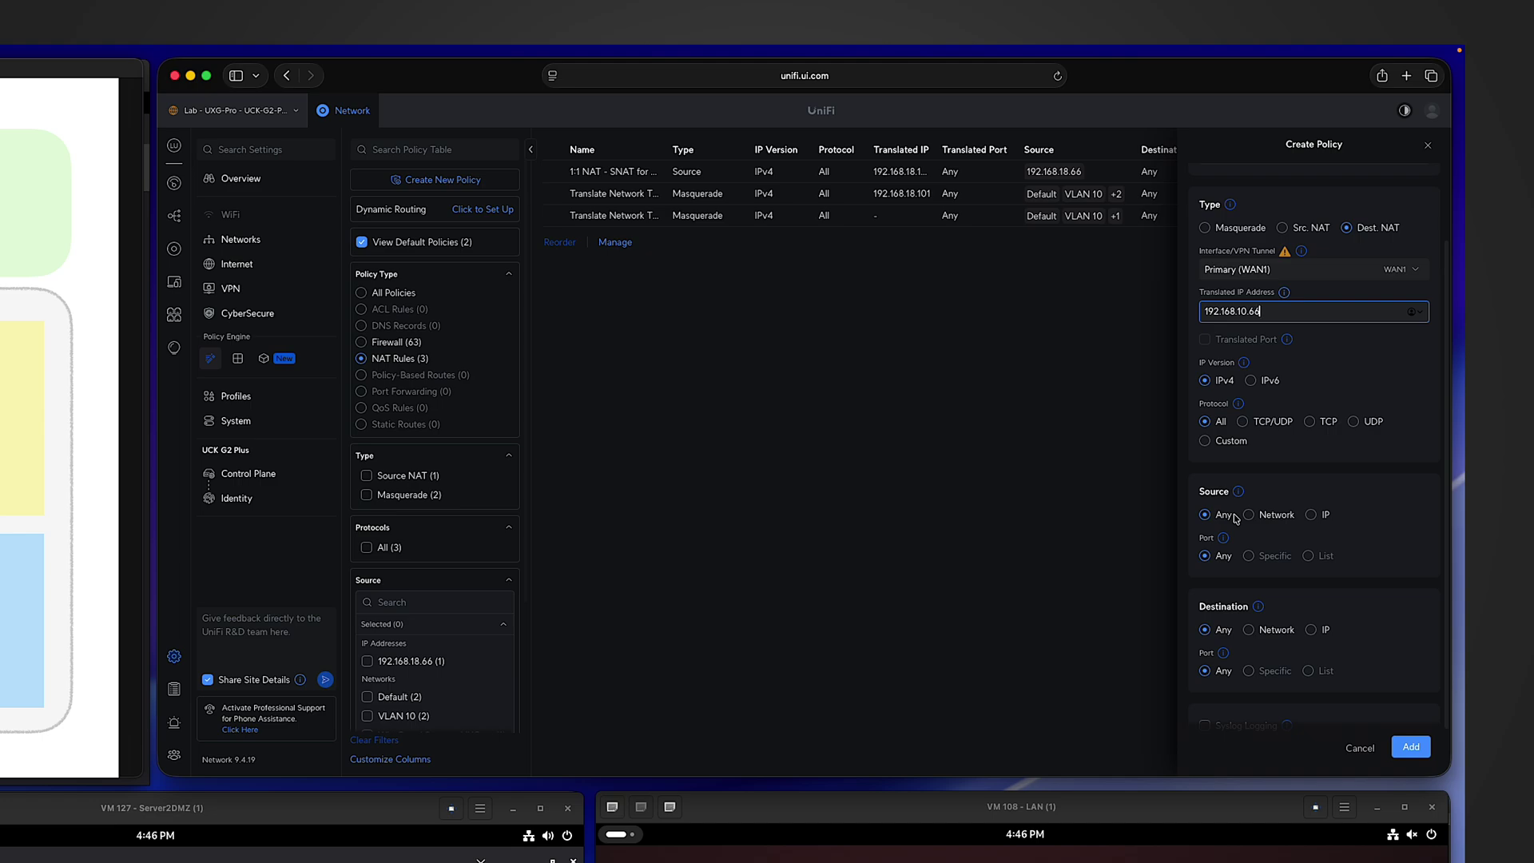
{"action": "scroll", "coordinate": [1234, 518], "scroll_direction": "down", "scroll_amount": 2}
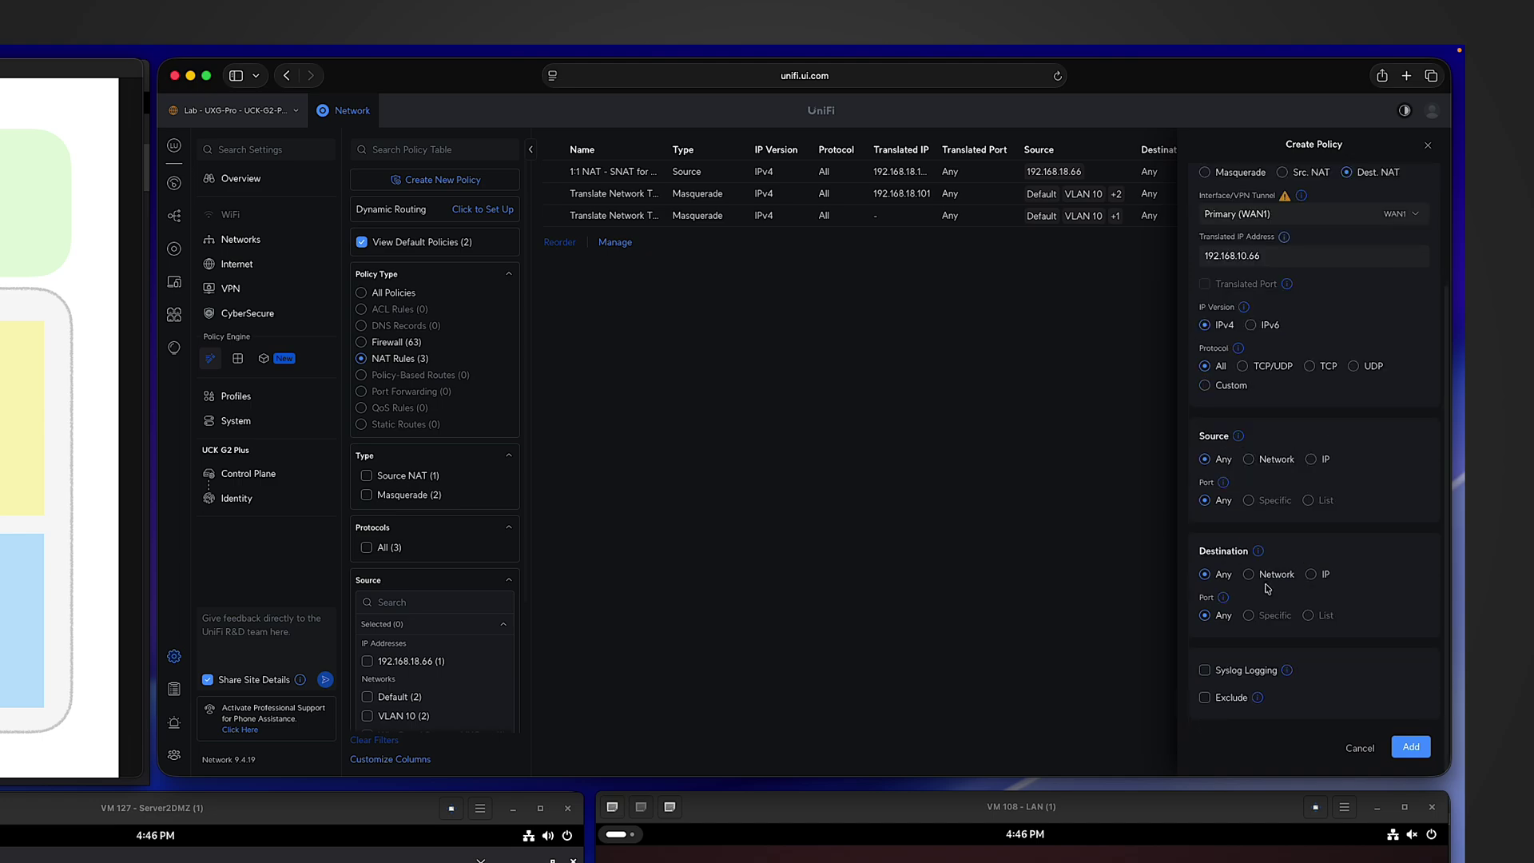
{"action": "left_click", "coordinate": [1311, 576]}
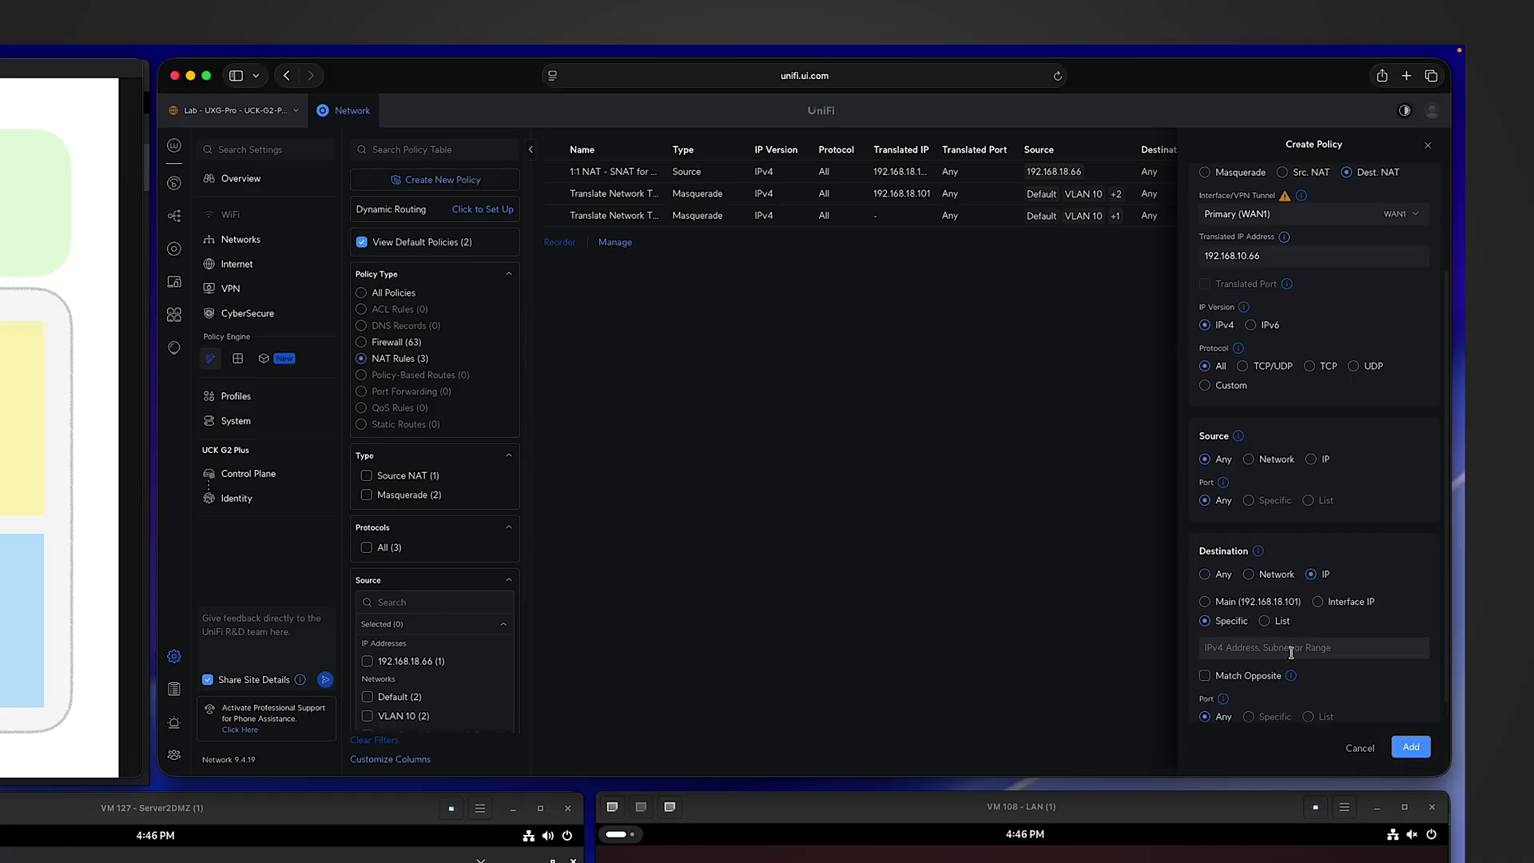
{"action": "left_click", "coordinate": [1318, 603]}
{"action": "left_click", "coordinate": [1336, 657]}
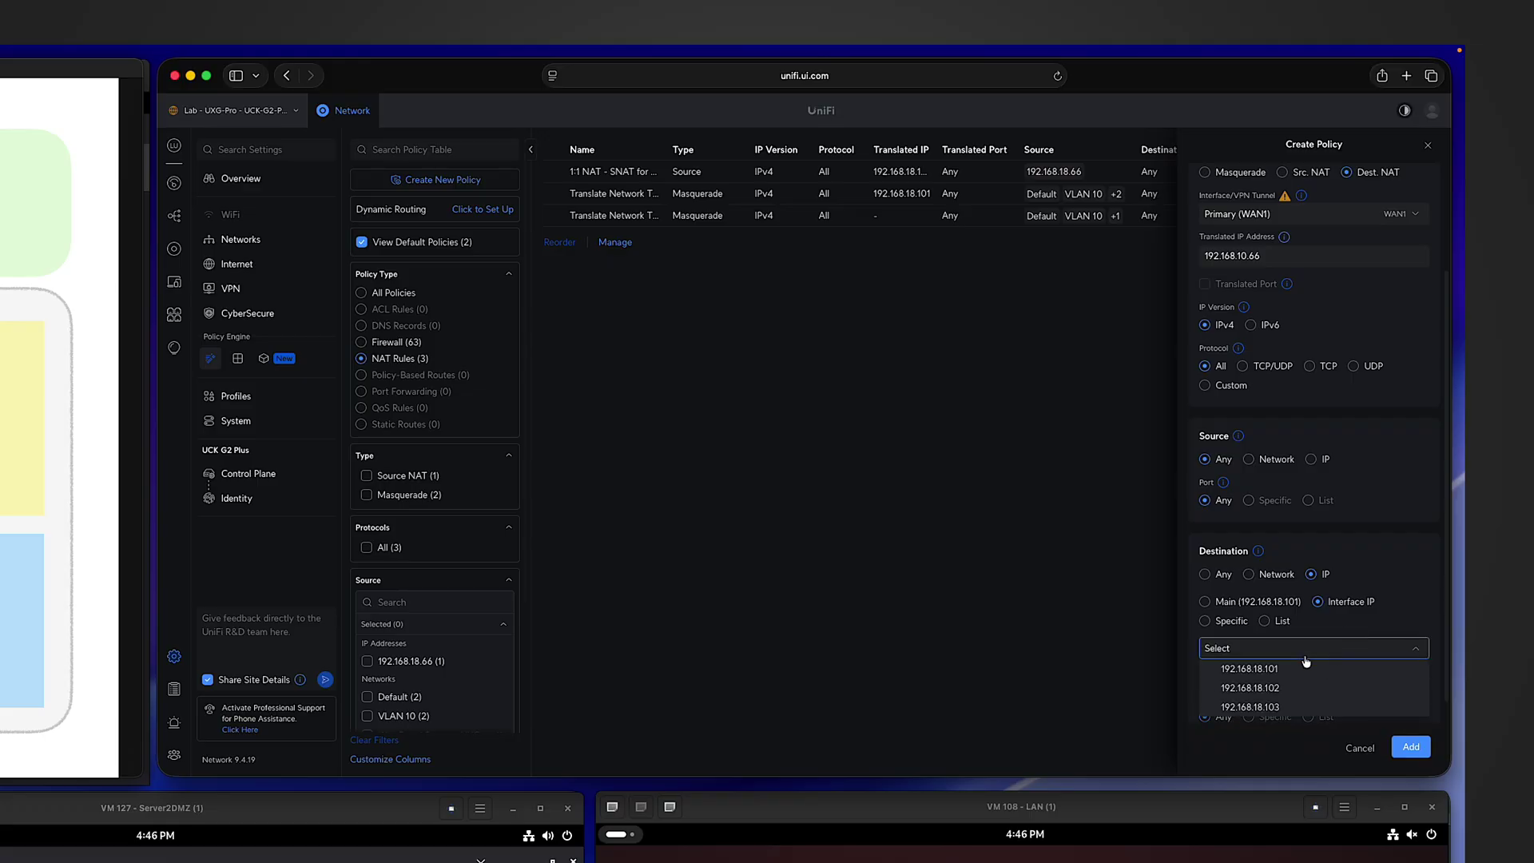
{"action": "left_click", "coordinate": [1266, 689]}
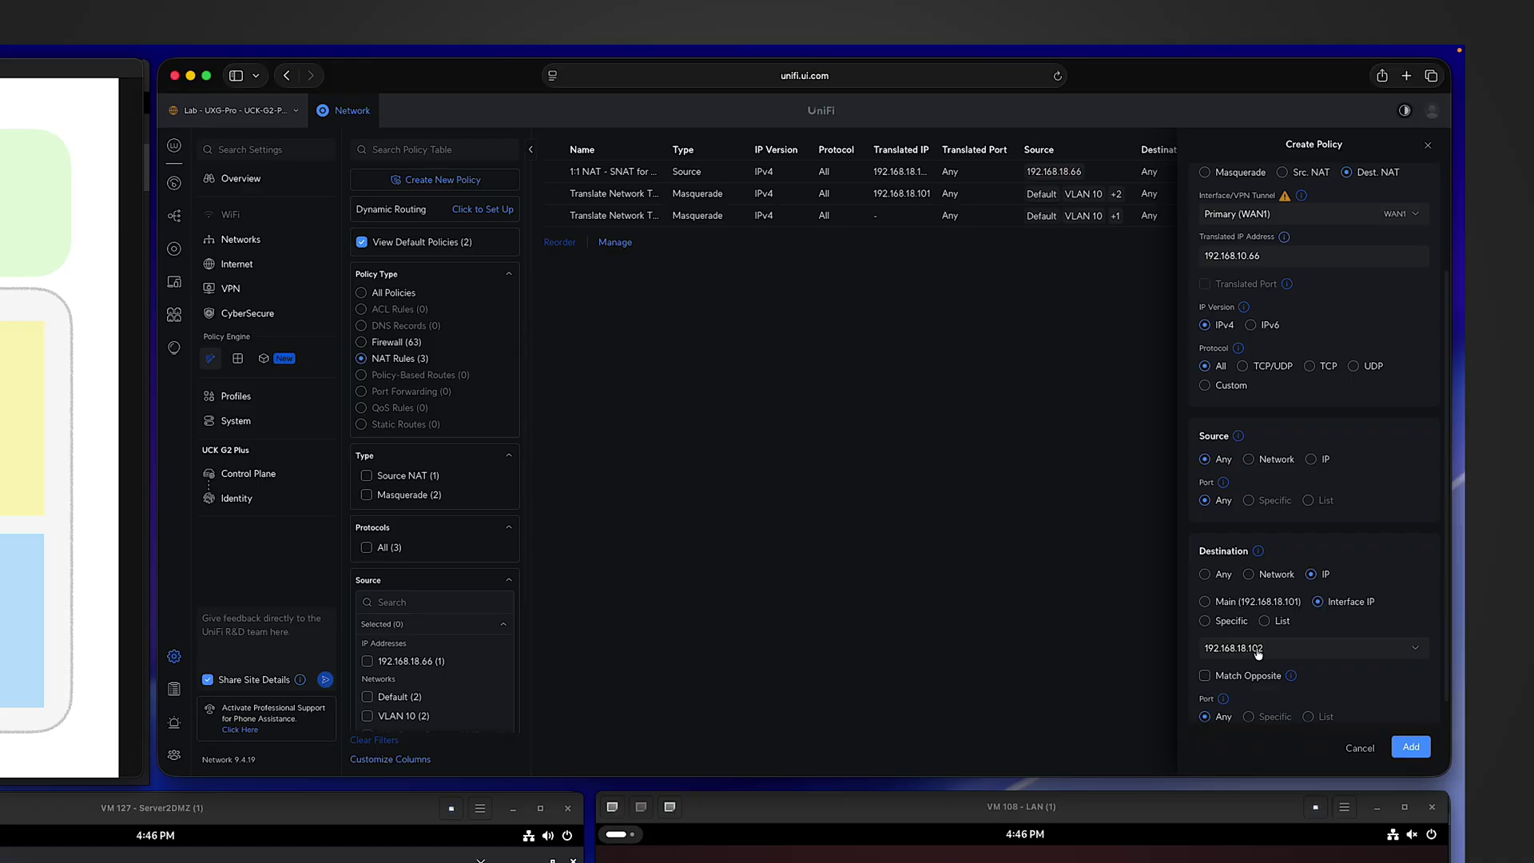
{"action": "scroll", "coordinate": [1247, 643], "scroll_direction": "down", "scroll_amount": 2}
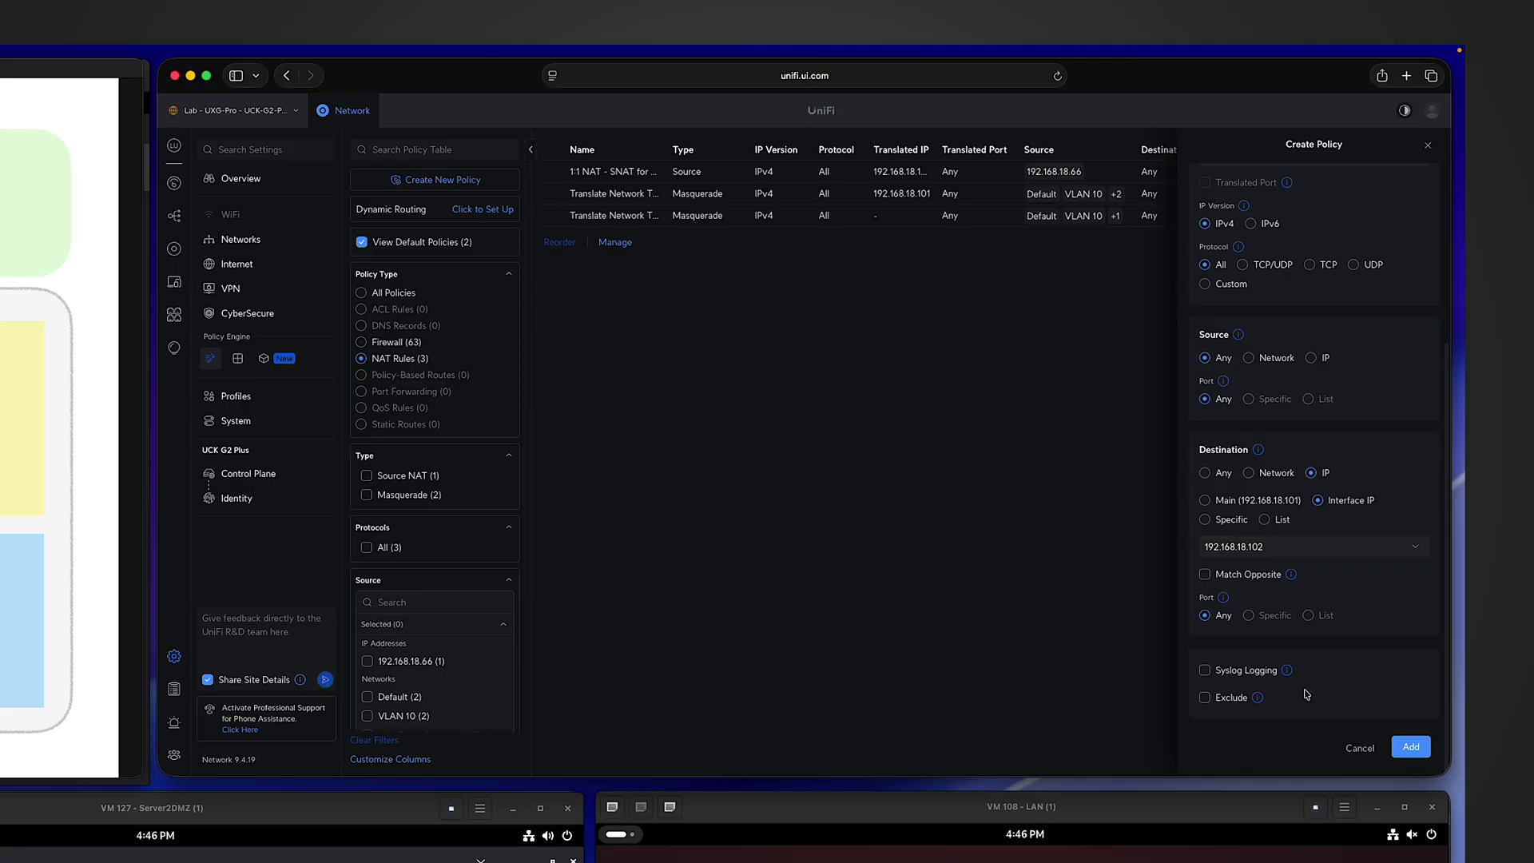
{"action": "left_click", "coordinate": [1416, 751]}
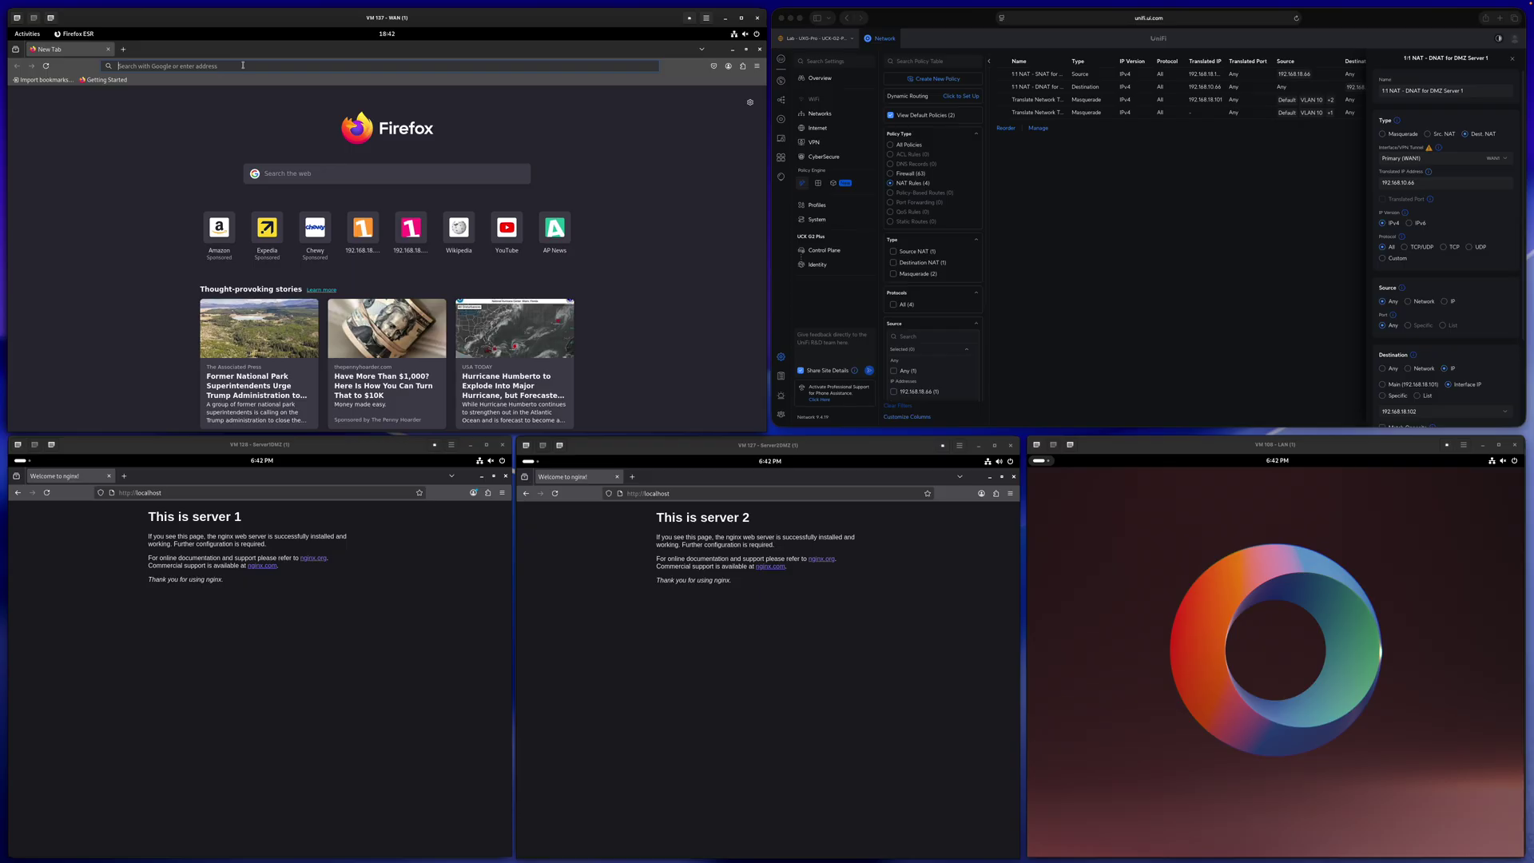
Try 192.168.18.101 in the WAN machine's browser and load 192.168.18.102 to test access to DMZ Server 1.
{"action": "type", "text": "192.168.18.101"}
{"action": "key", "text": "Return"}
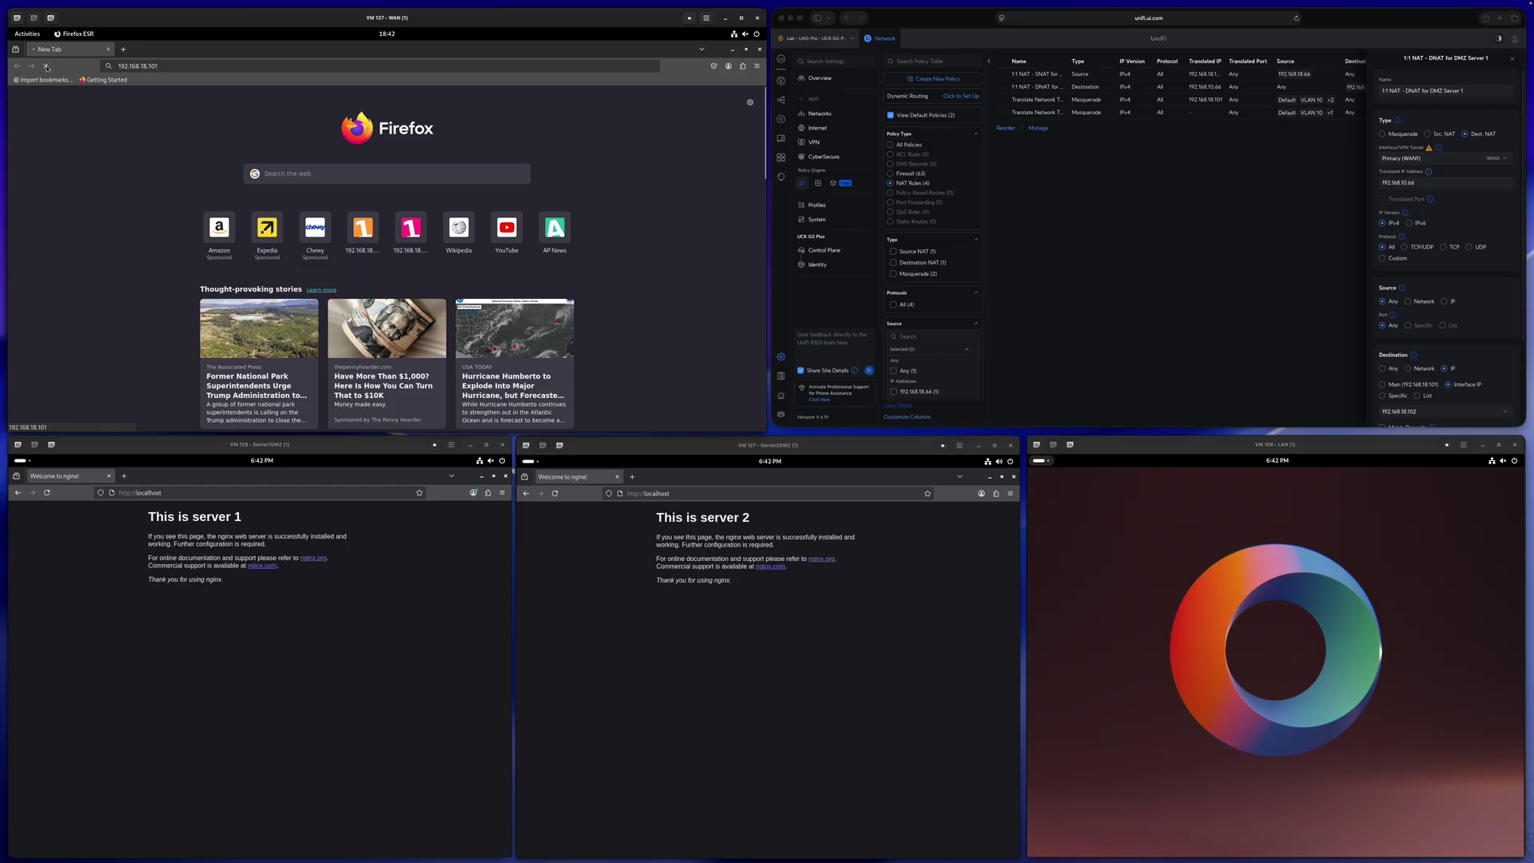
{"action": "key", "text": "BackSpace"}
{"action": "type", "text": "2"}
{"action": "key", "text": "Return"}
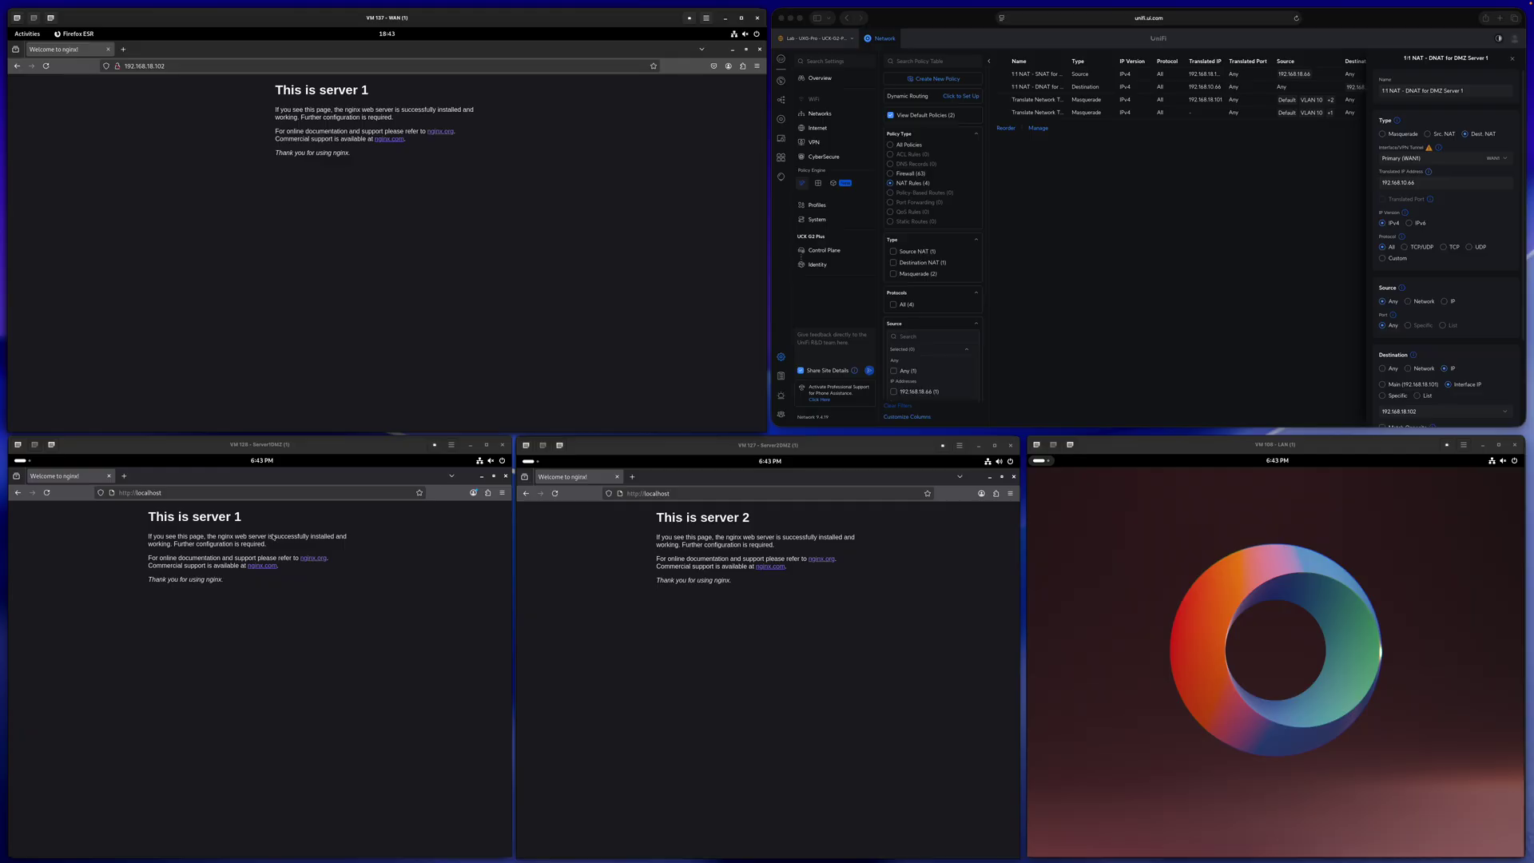
Load 192.168.18.103 in the WAN machine's browser to test access to DMZ Server 2, and reload the page.
{"action": "left_click", "coordinate": [172, 65]}
{"action": "key", "text": "BackSpace"}
{"action": "type", "text": "3"}
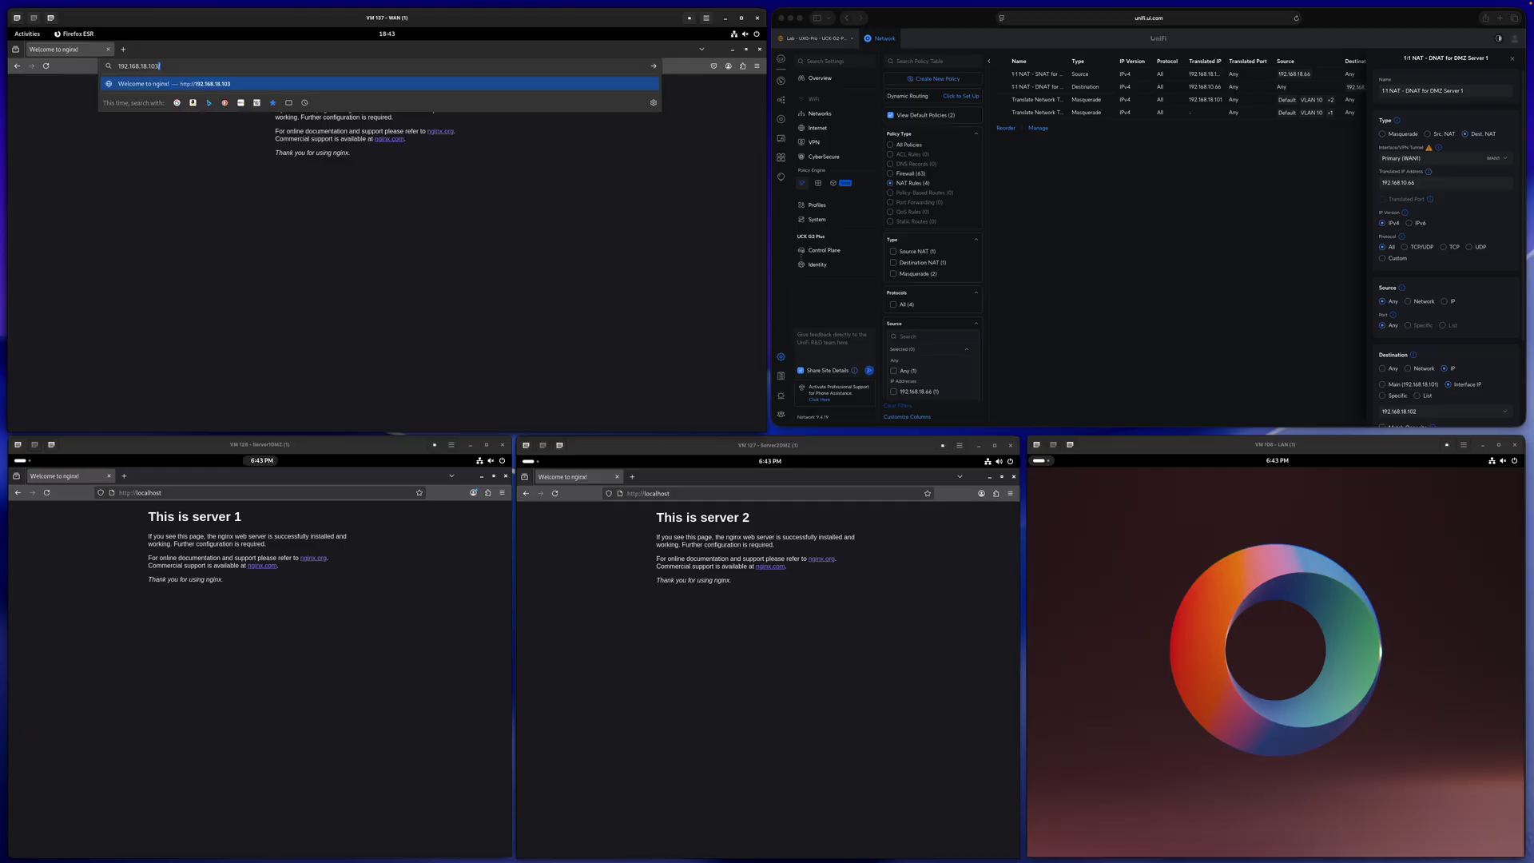
{"action": "key", "text": "Return"}
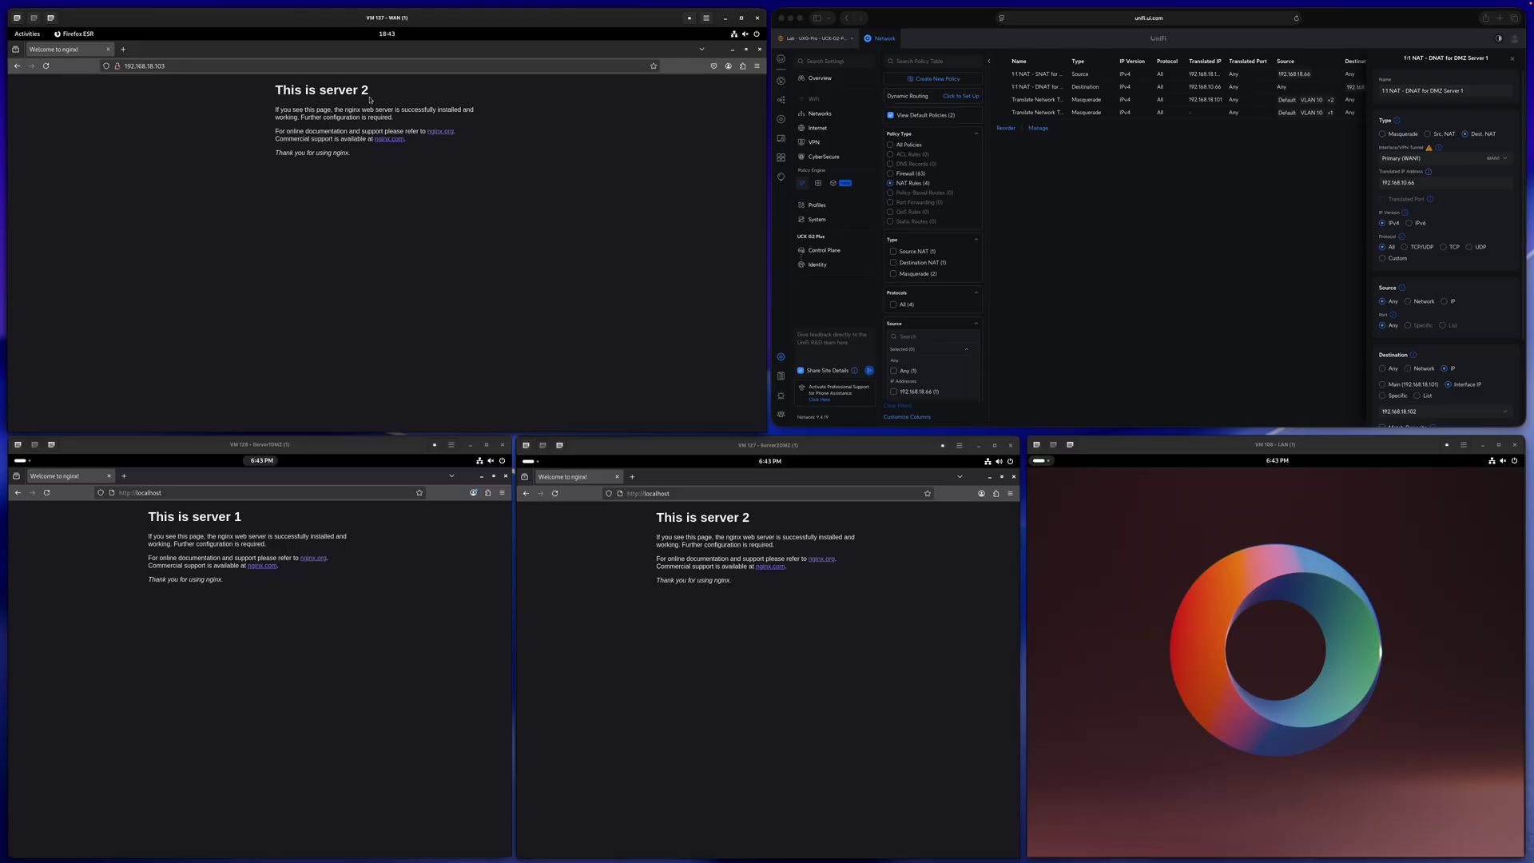
{"action": "left_click", "coordinate": [45, 67]}
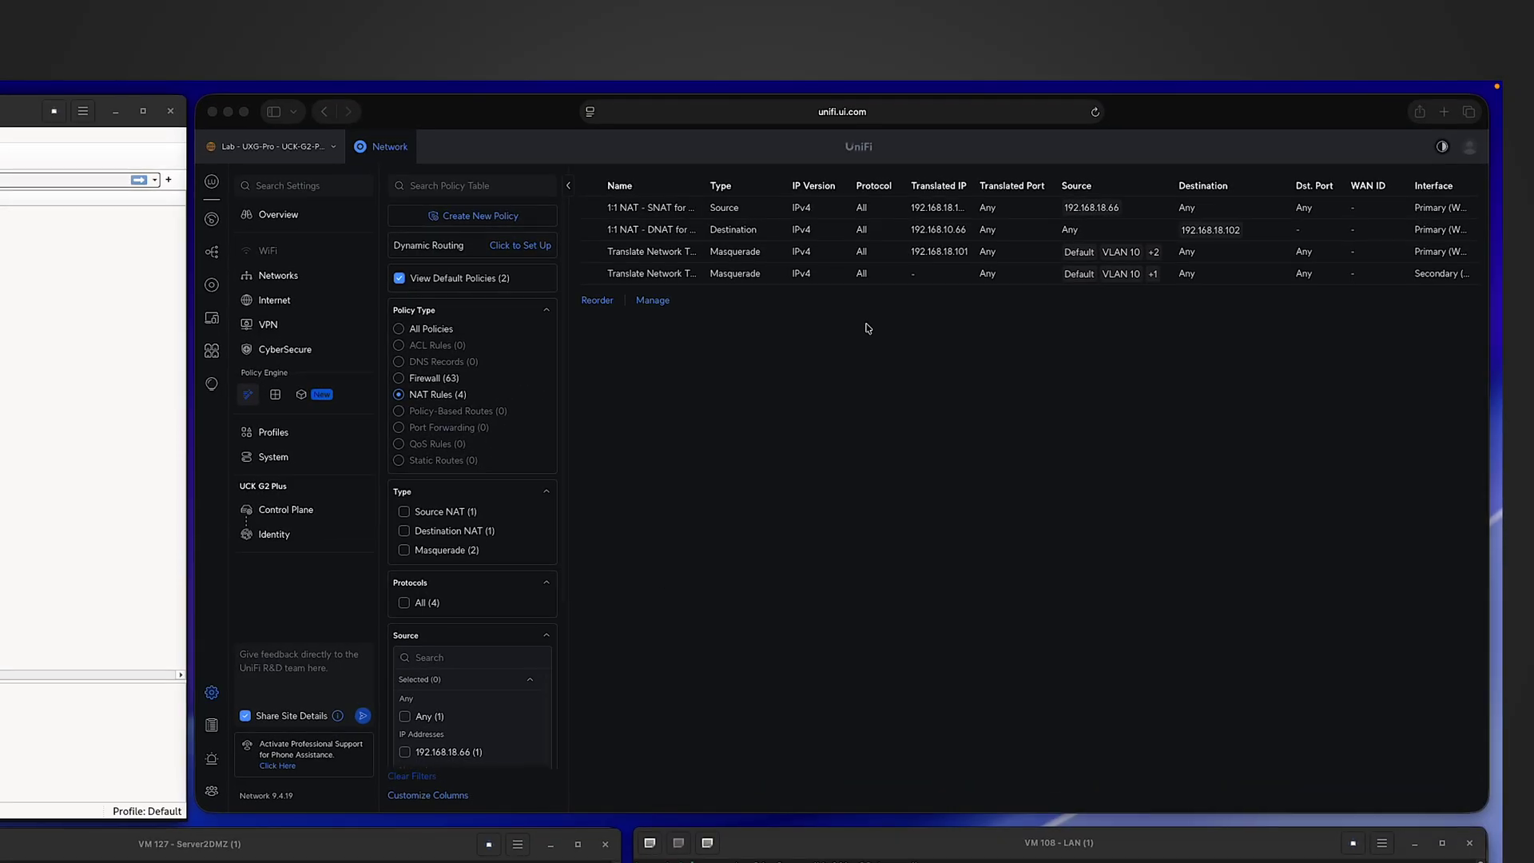
Correct the source IP of the "1:1 NAT - SNAT for DMZ Server 1" policy to 192.168.10.66 and apply the change.
{"action": "left_click", "coordinate": [719, 212]}
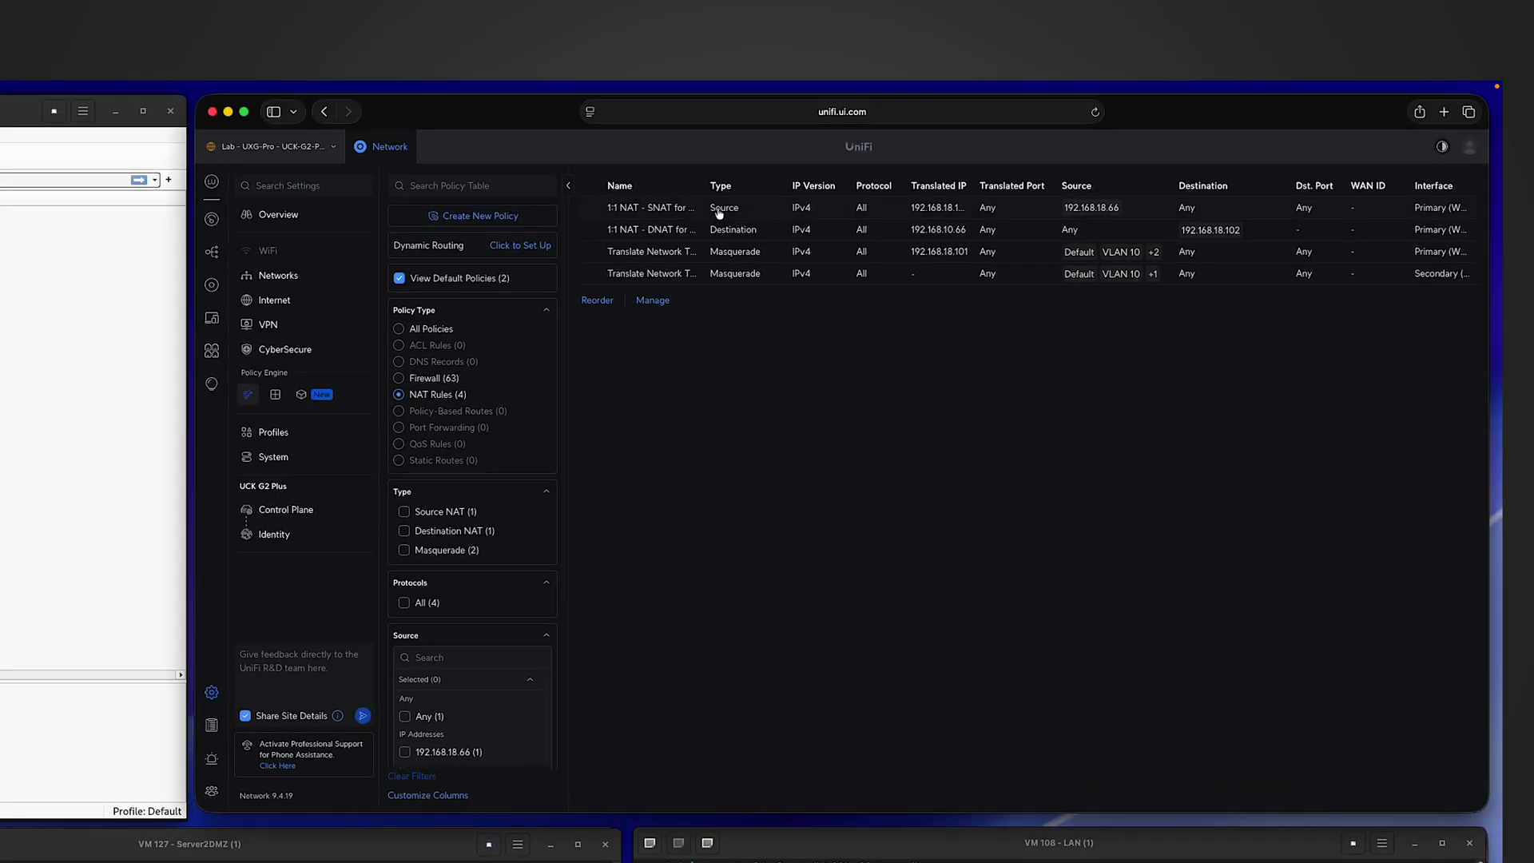
{"action": "left_click", "coordinate": [720, 213]}
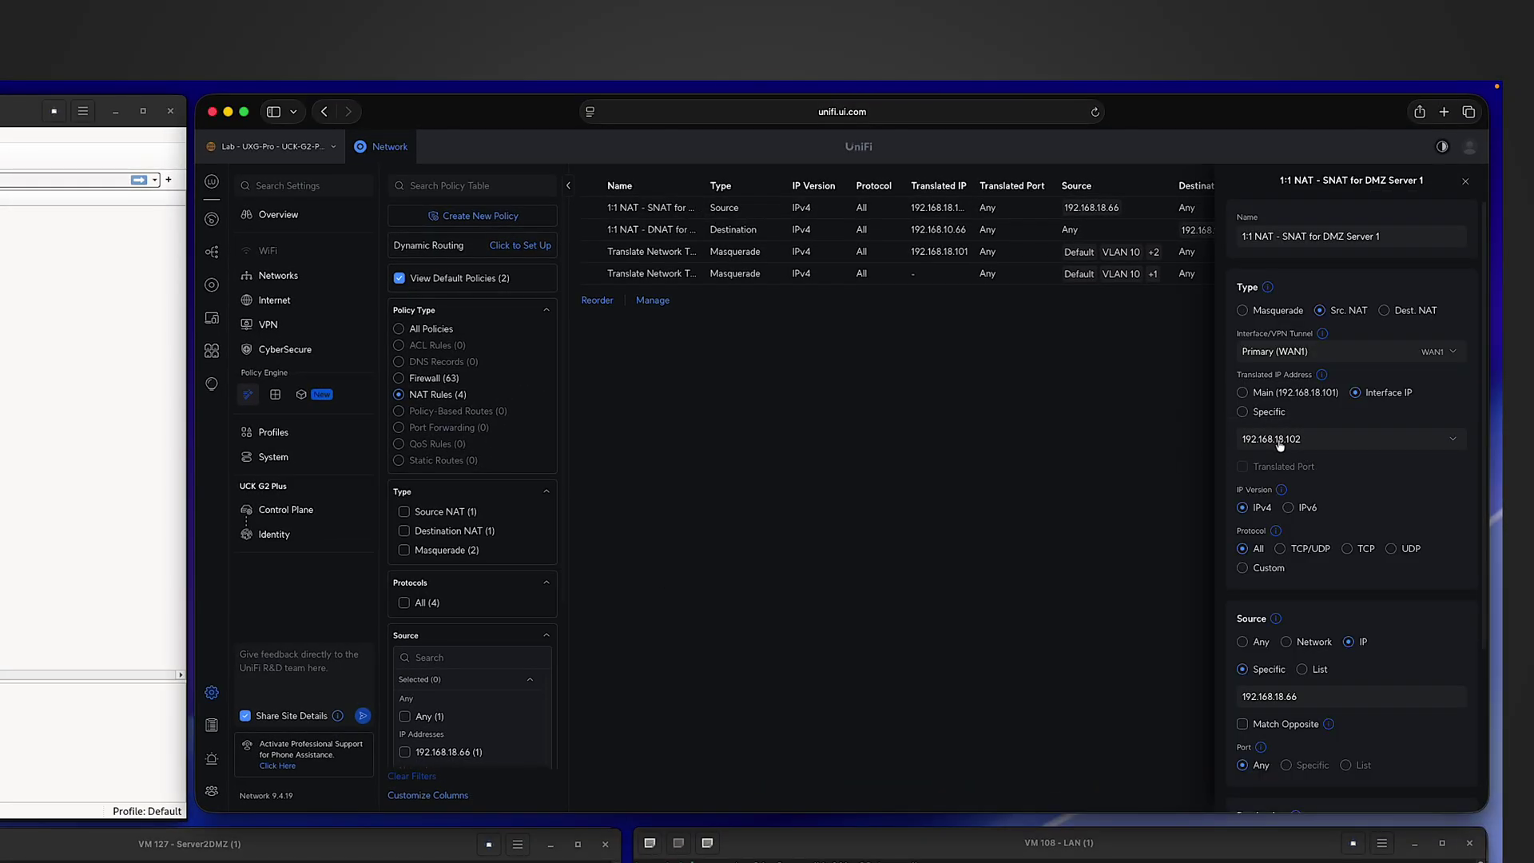
{"action": "scroll", "coordinate": [1282, 448], "scroll_direction": "down", "scroll_amount": 1}
{"action": "left_click", "coordinate": [1287, 648]}
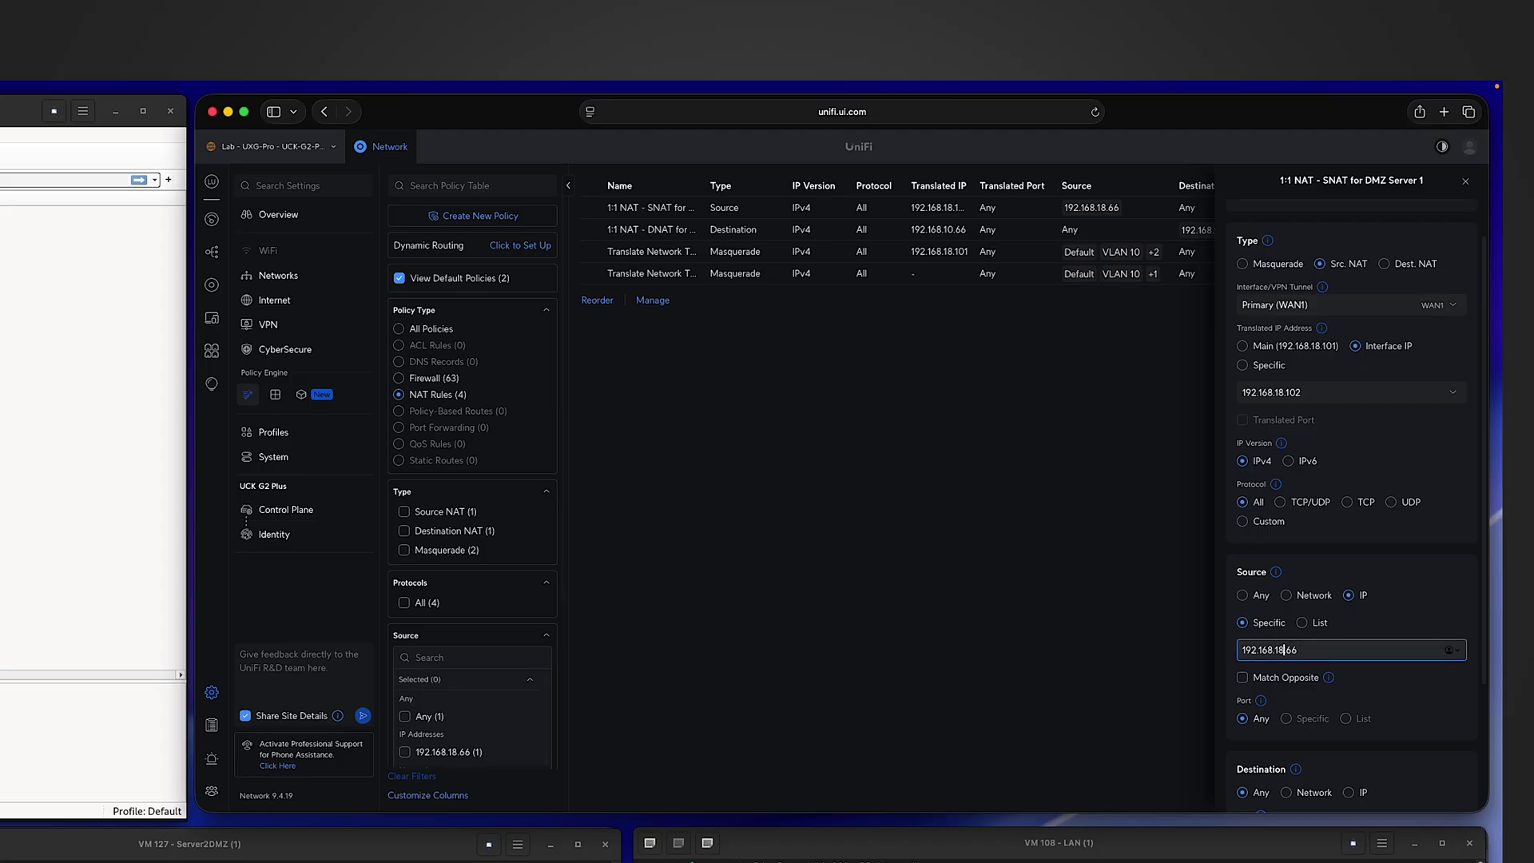
{"action": "left_click_drag", "start_coordinate": [1285, 649], "coordinate": [1279, 649]}
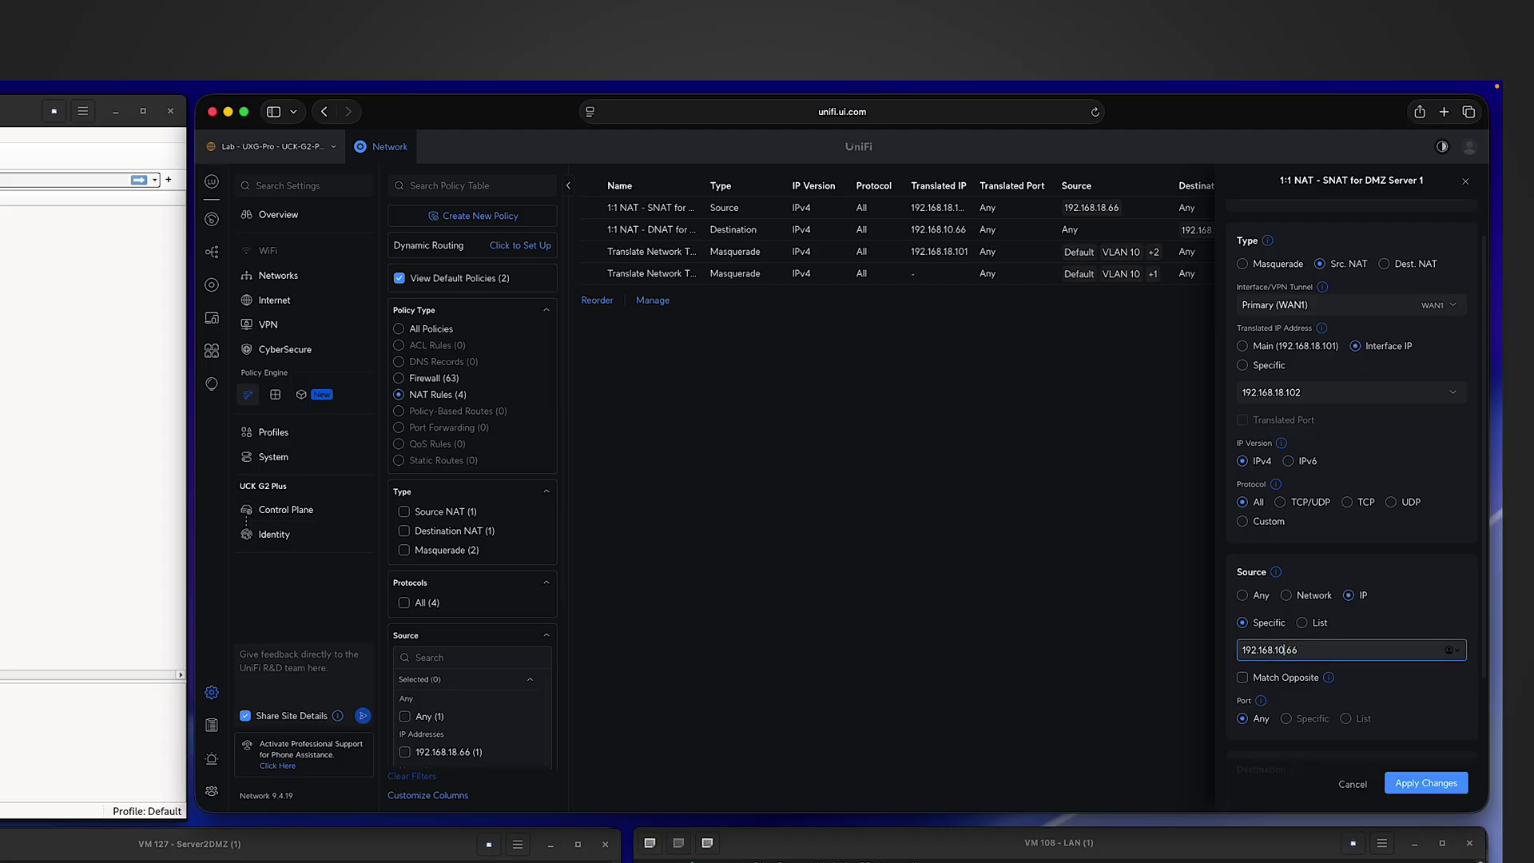
{"action": "left_click", "coordinate": [1432, 786]}
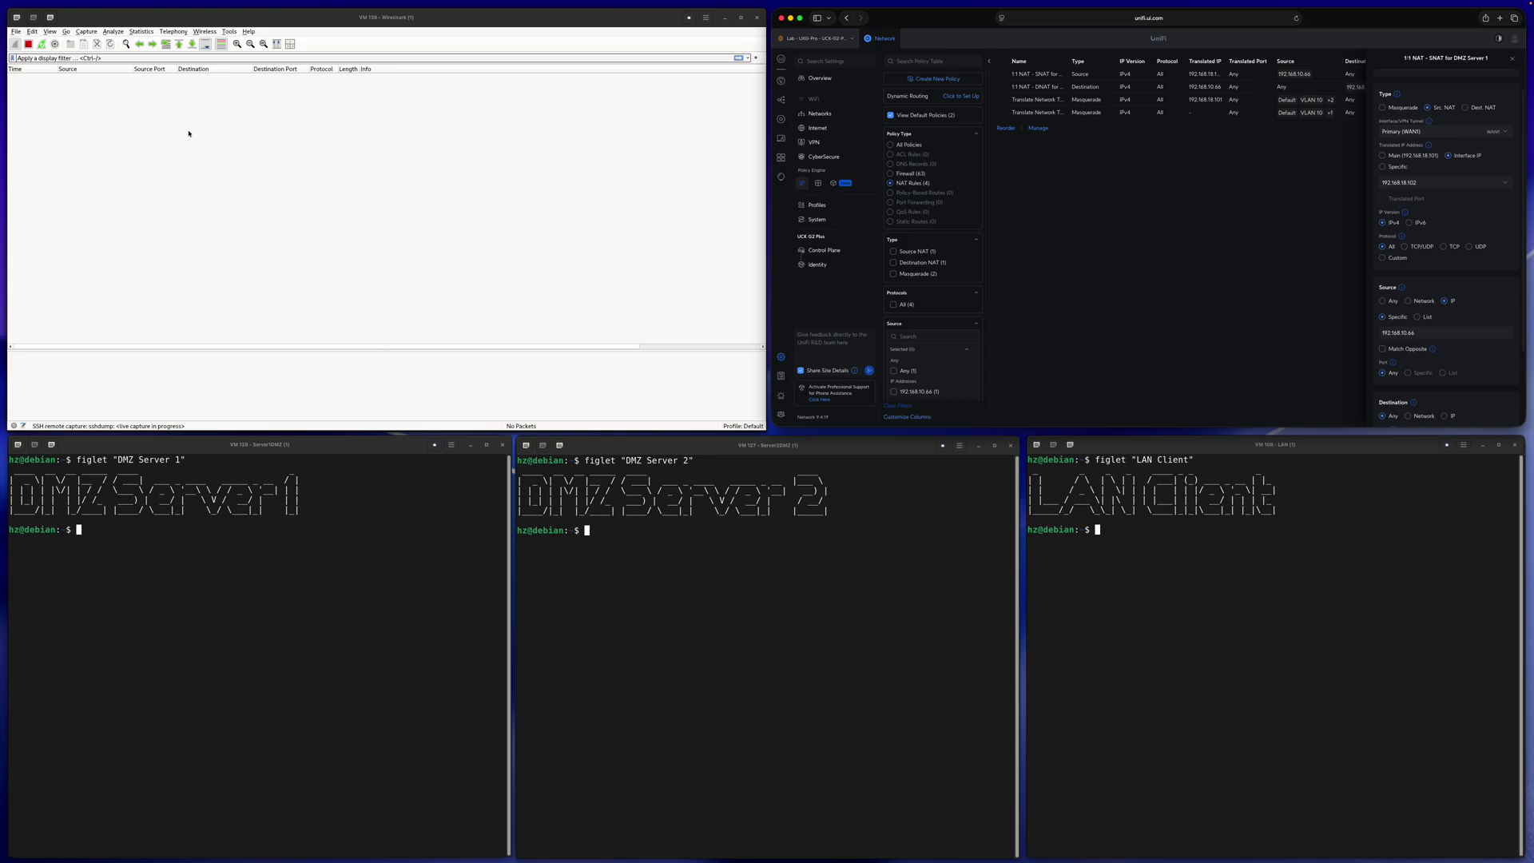
Run "ping 9.9.9.9 -c 1" on DMZ Server 1 and examine the source address of the captured packets in Wireshark.
{"action": "left_click", "coordinate": [381, 588]}
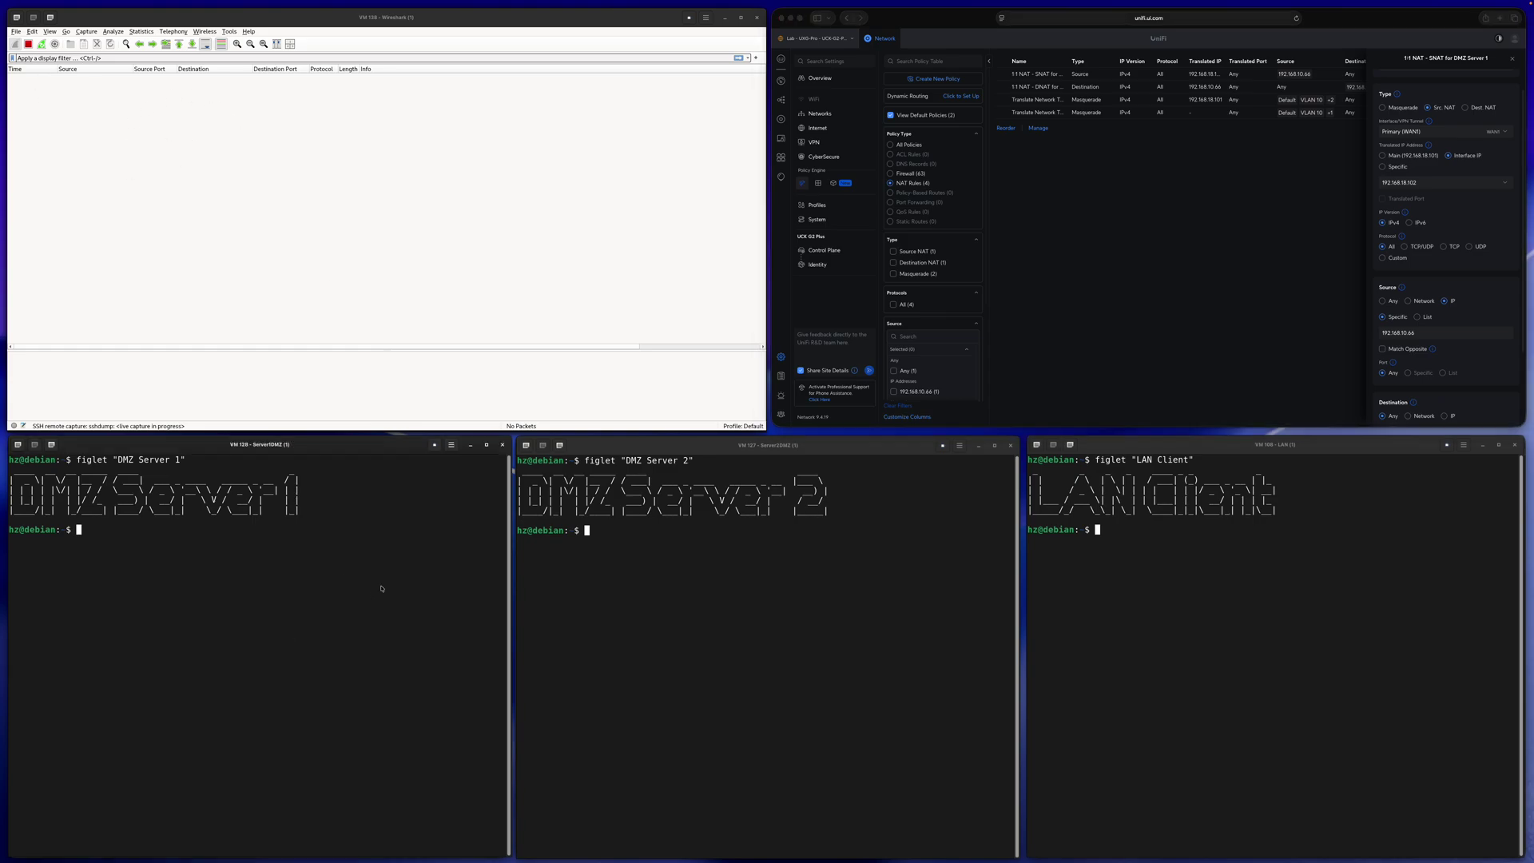
{"action": "type", "text": "ping 9.9.9.9 -c 1"}
{"action": "key", "text": "Return"}
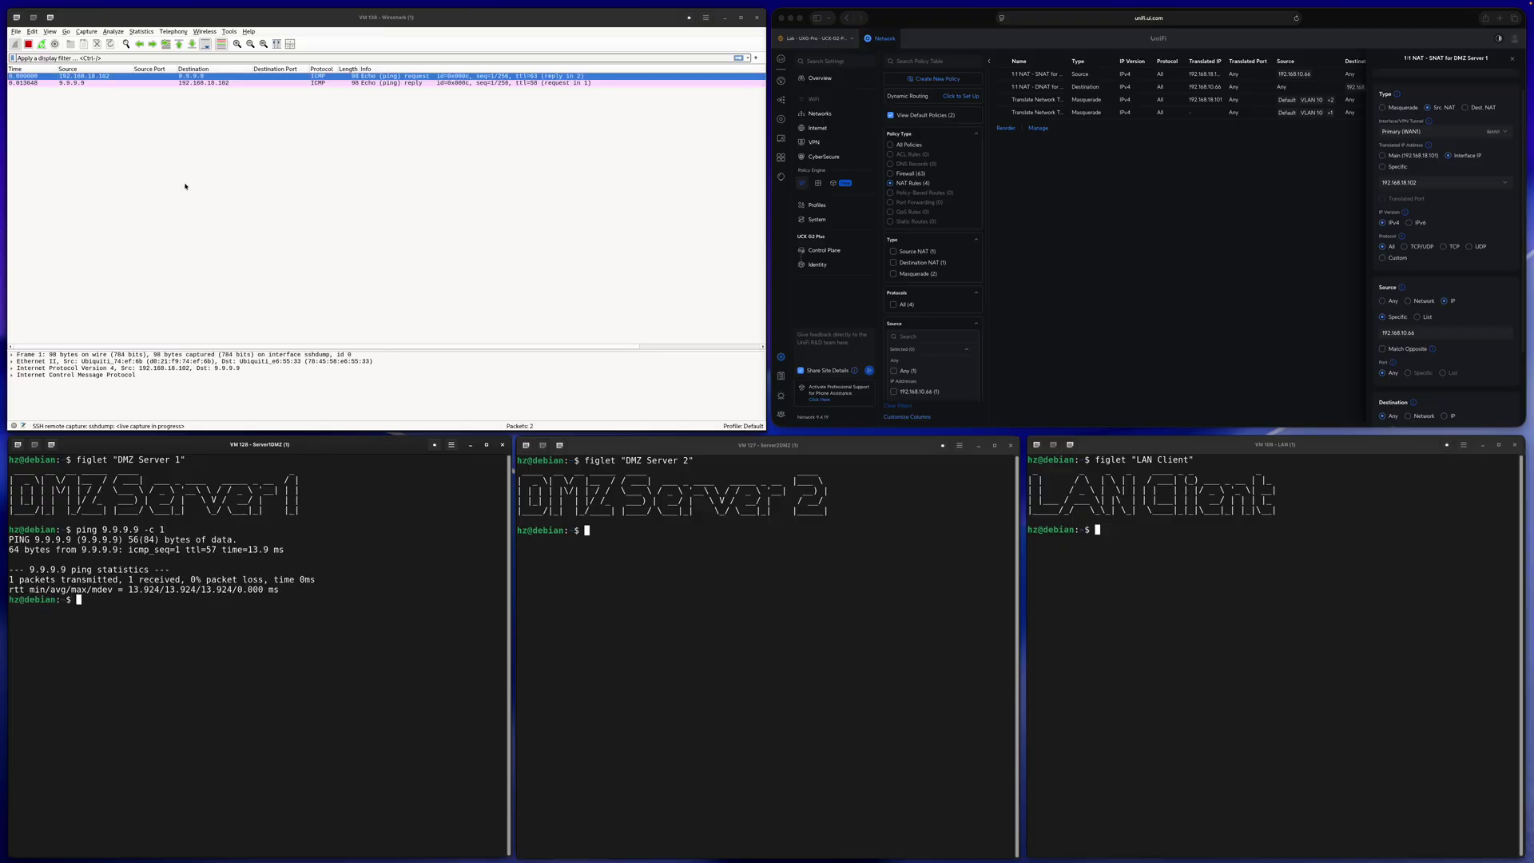
{"action": "left_click", "coordinate": [106, 79]}
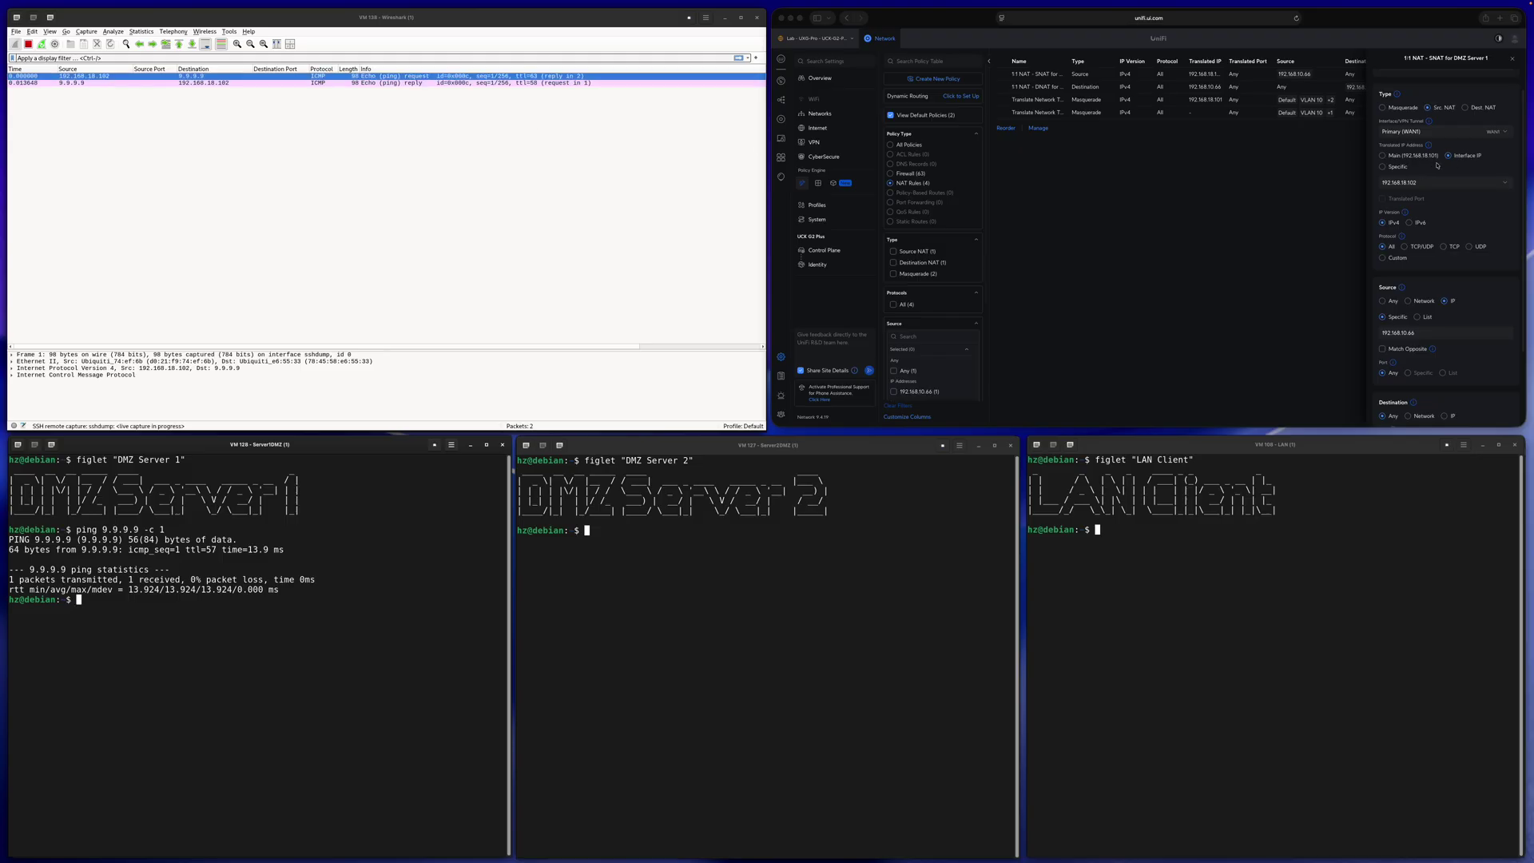
Run "ping 9.9.9.9 -c 1" on DMZ Server 2 to check which WAN source address it uses.
{"action": "left_click", "coordinate": [678, 558]}
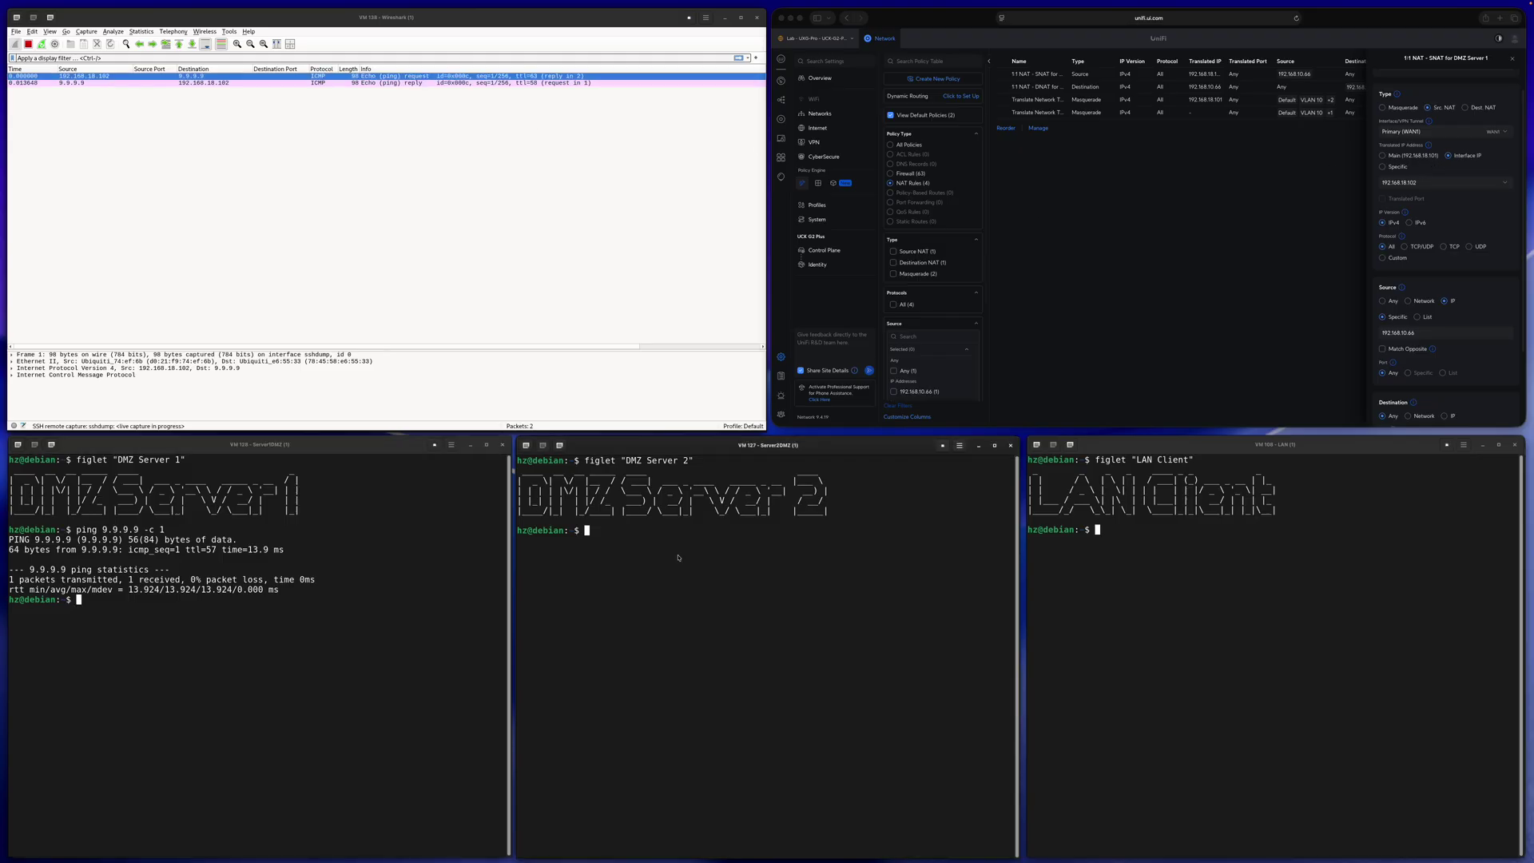
{"action": "type", "text": "ping 9.9.9.9 -c 1"}
{"action": "key", "text": "Return"}
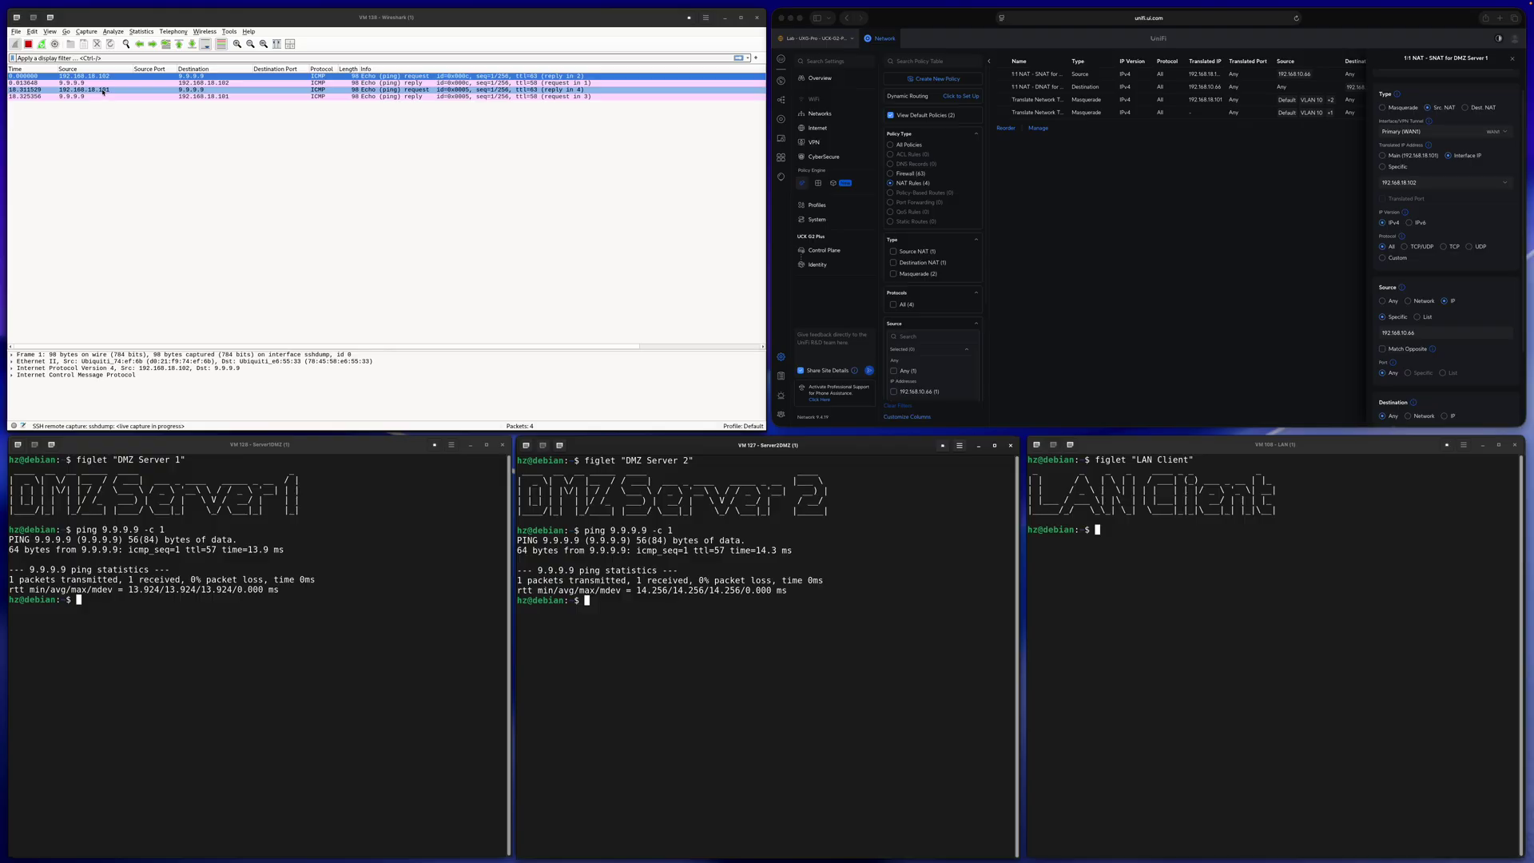
Run "ping 9.9.9.9 -c 1" on the LAN client to check which WAN source address it uses.
{"action": "left_click", "coordinate": [1300, 543]}
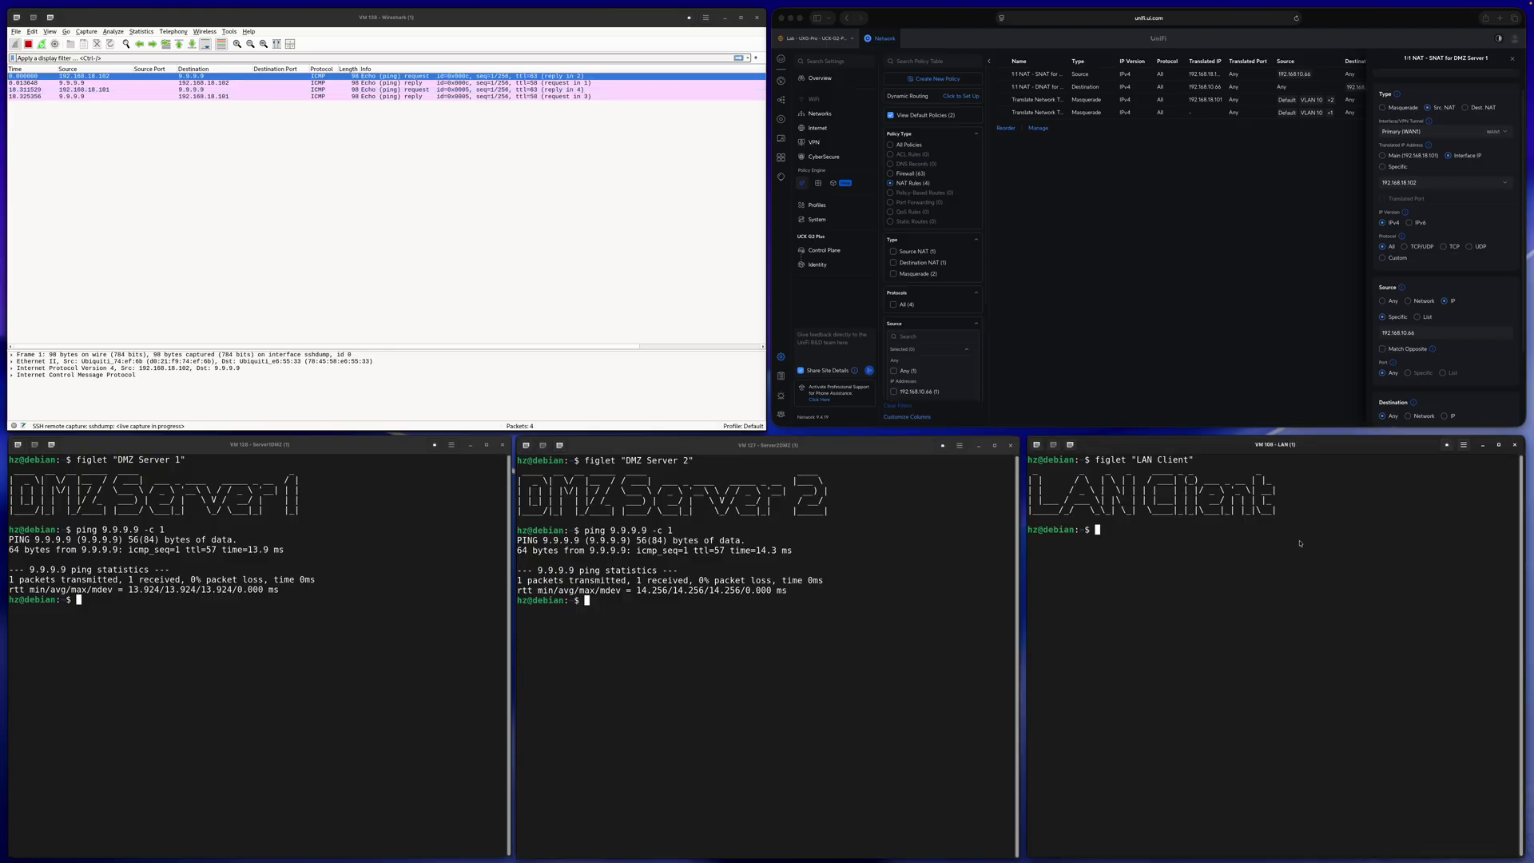
{"action": "type", "text": "ping 9.9.9.9 -c 1"}
{"action": "key", "text": "Return"}
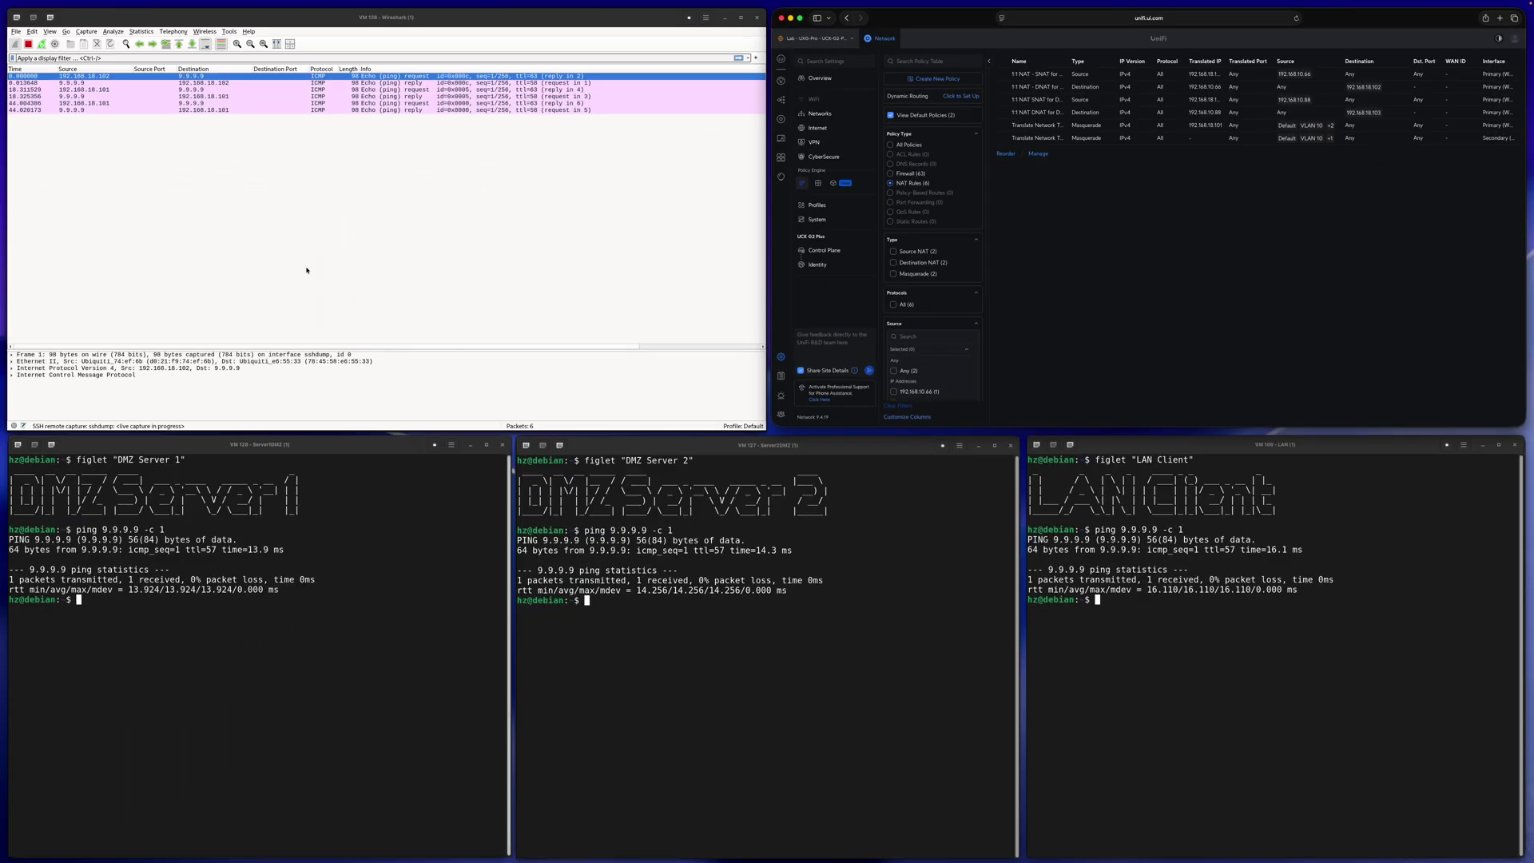
Repeat the single ping to 9.9.9.9 from DMZ Server 2 to test its 1:1 NAT policies.
{"action": "left_click", "coordinate": [697, 580]}
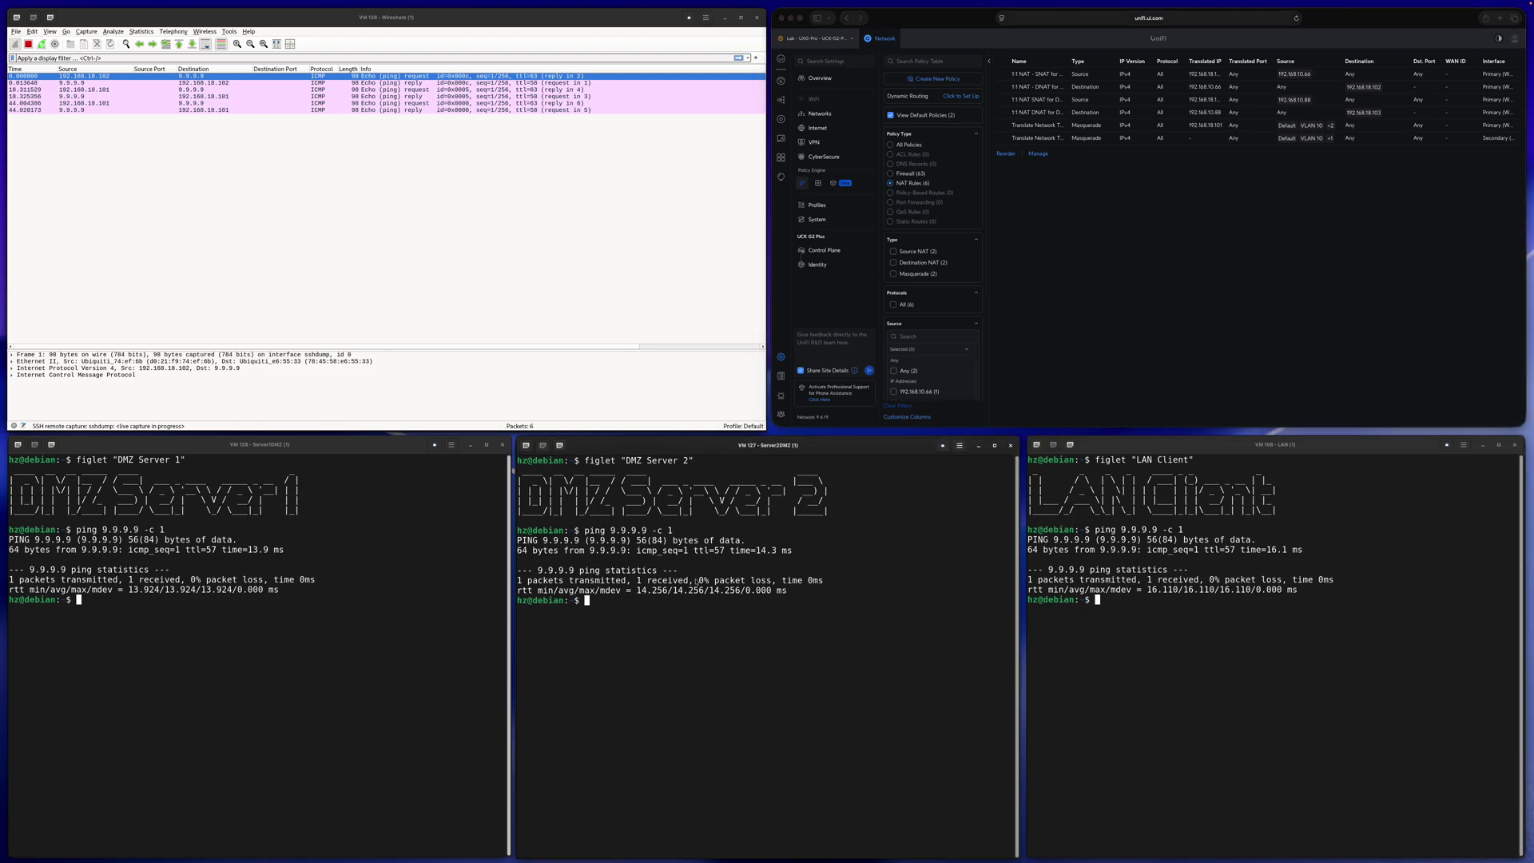
{"action": "key", "text": "Up"}
{"action": "key", "text": "Return"}
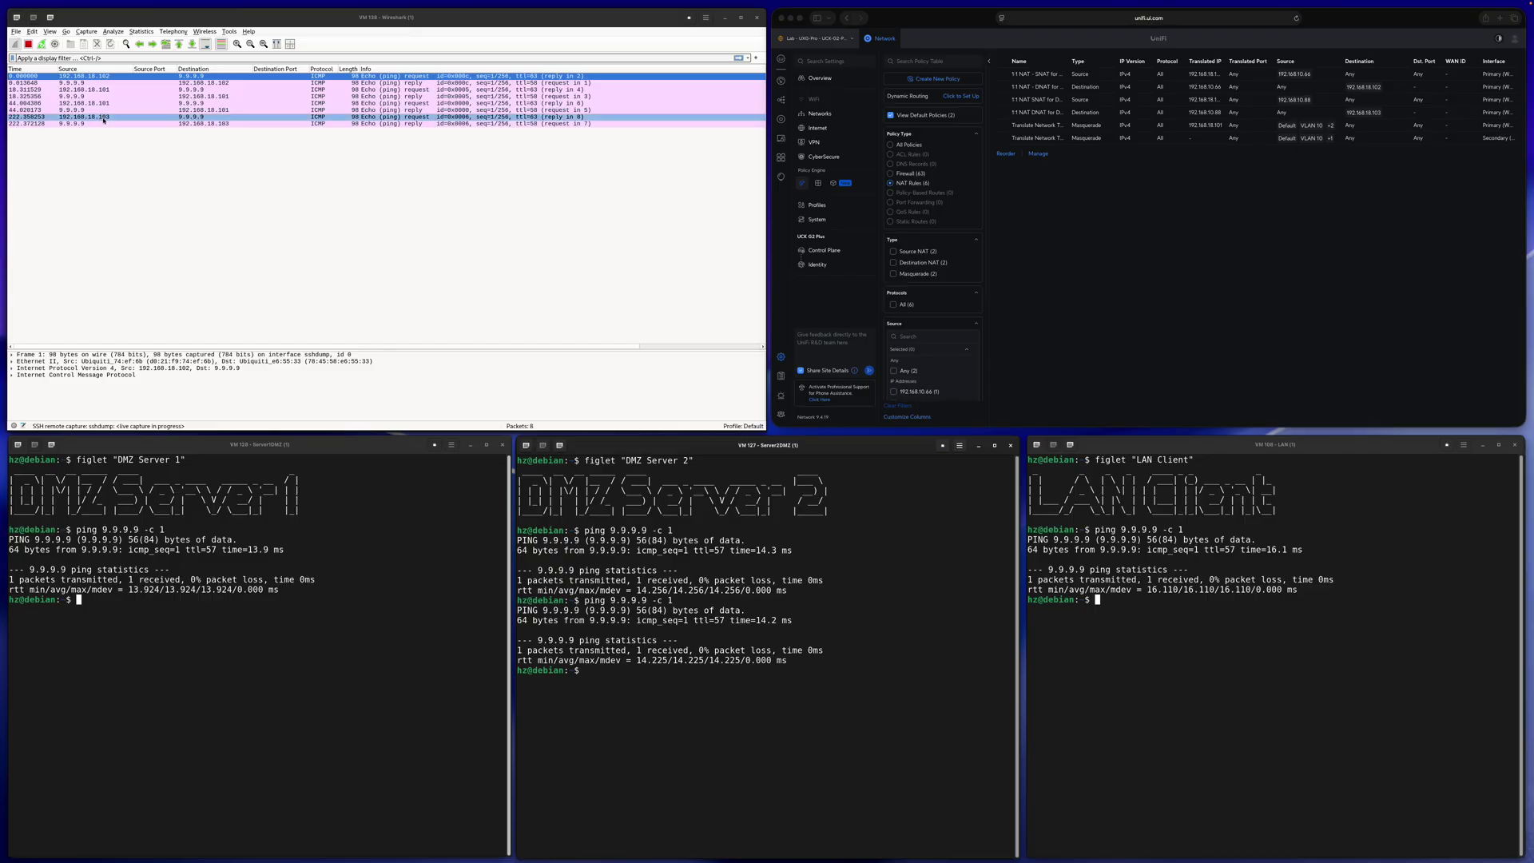
Repeat the single ping to 9.9.9.9 from DMZ Server 1 to test its 1:1 NAT policies.
{"action": "left_click", "coordinate": [312, 634]}
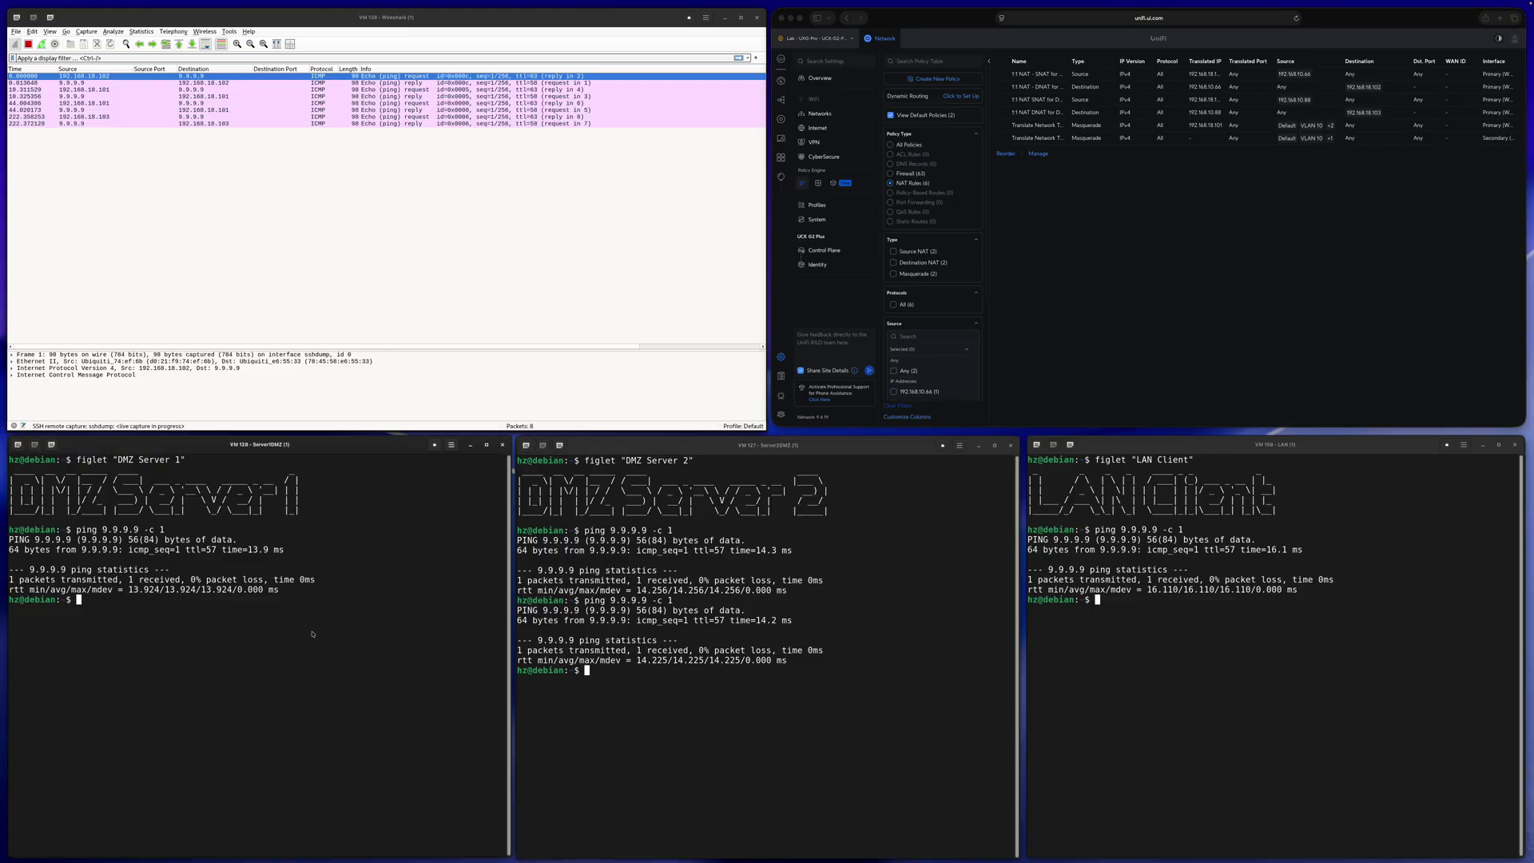
{"action": "key", "text": "Up"}
{"action": "key", "text": "Return"}
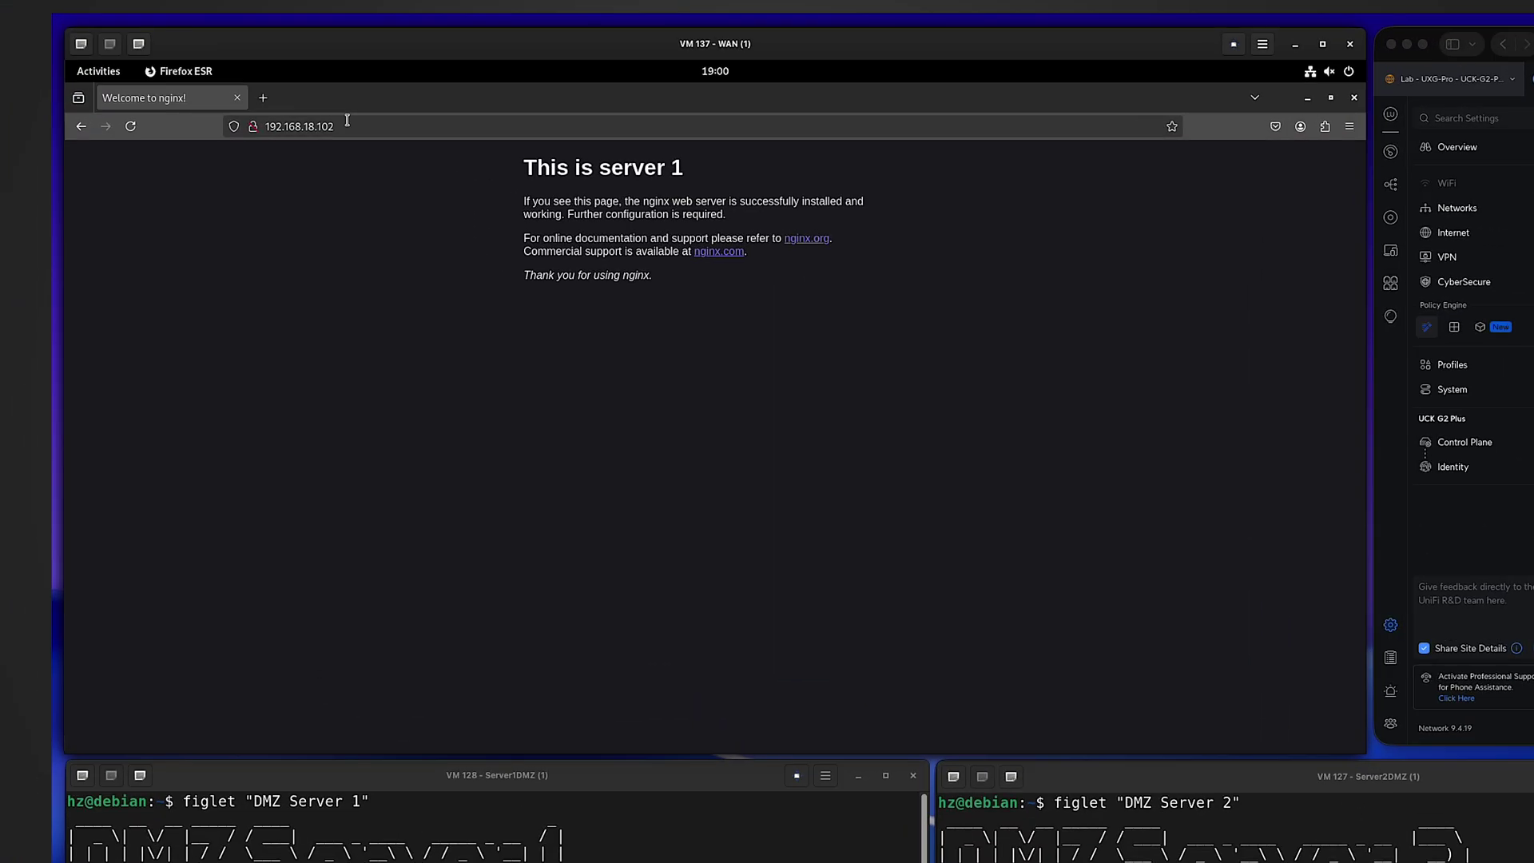
Load 192.168.18.103 in the WAN machine's browser to test inbound web access to DMZ Server 2.
{"action": "left_click", "coordinate": [348, 122]}
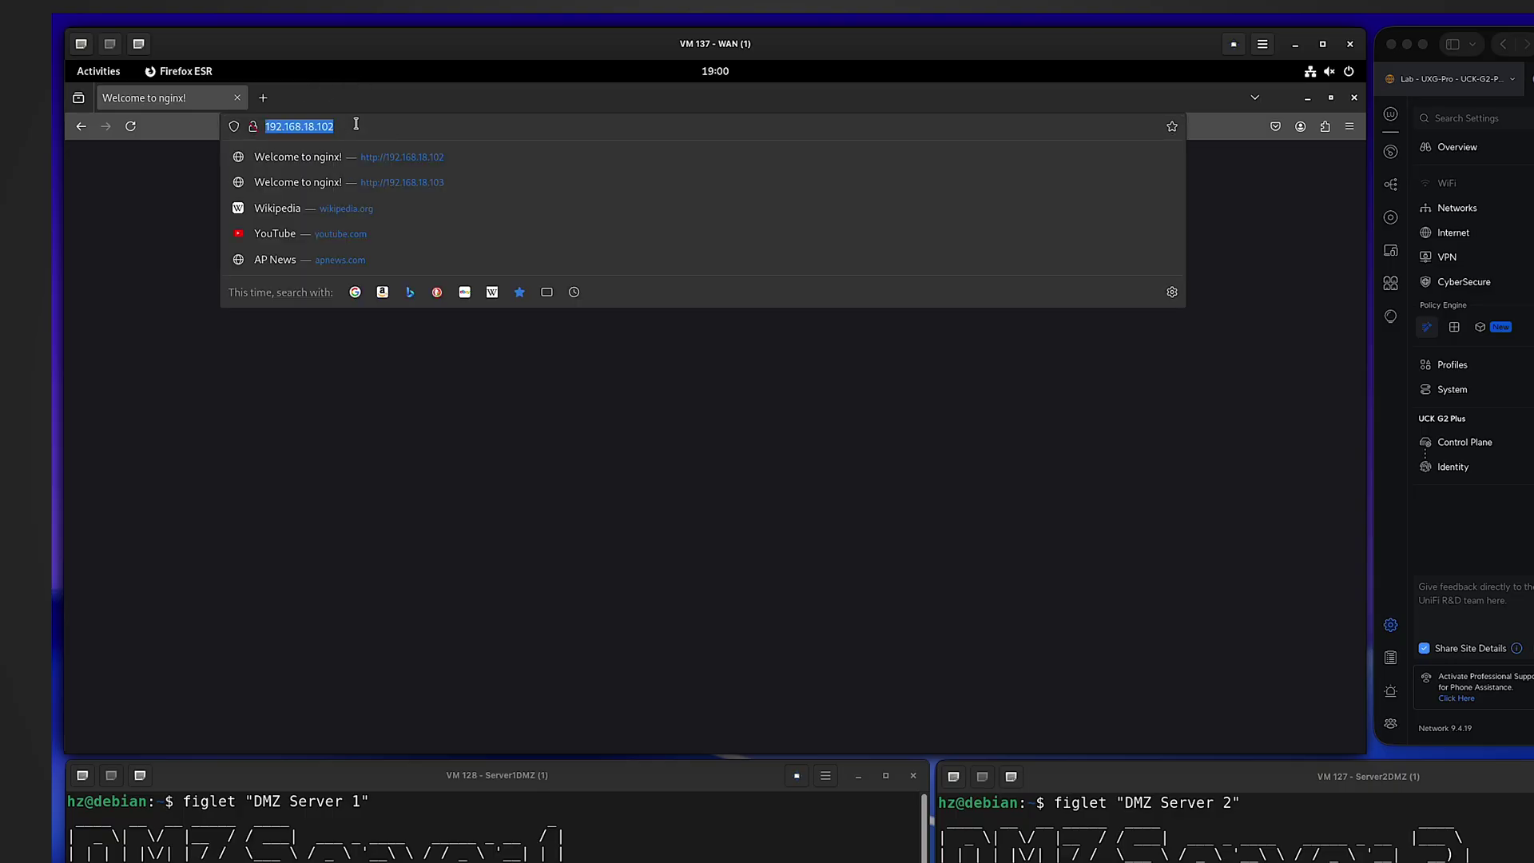
{"action": "left_click", "coordinate": [361, 122]}
{"action": "key", "text": "BackSpace"}
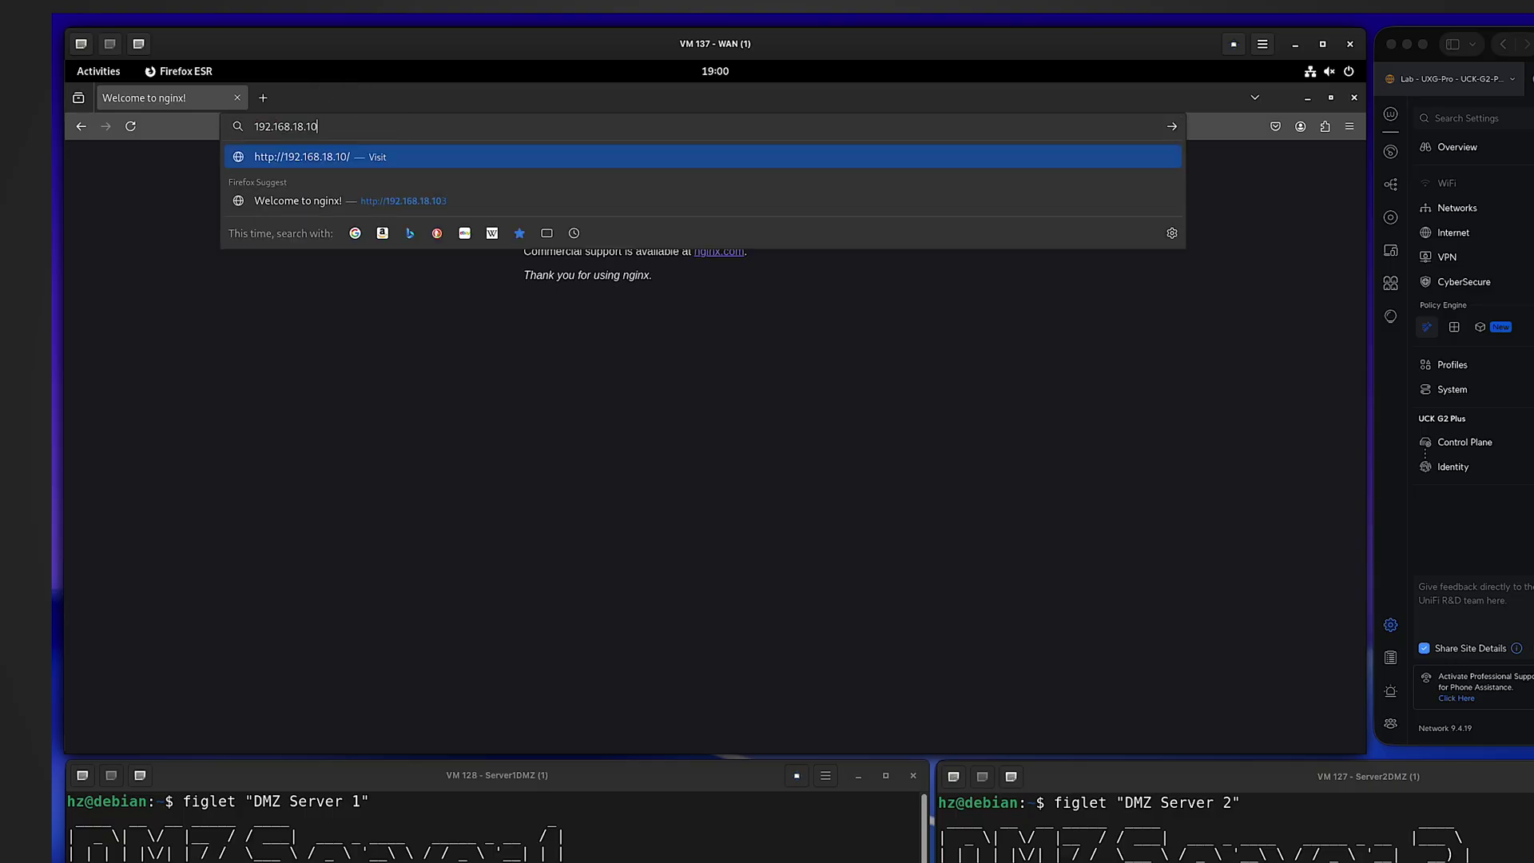
{"action": "type", "text": "3"}
{"action": "key", "text": "Return"}
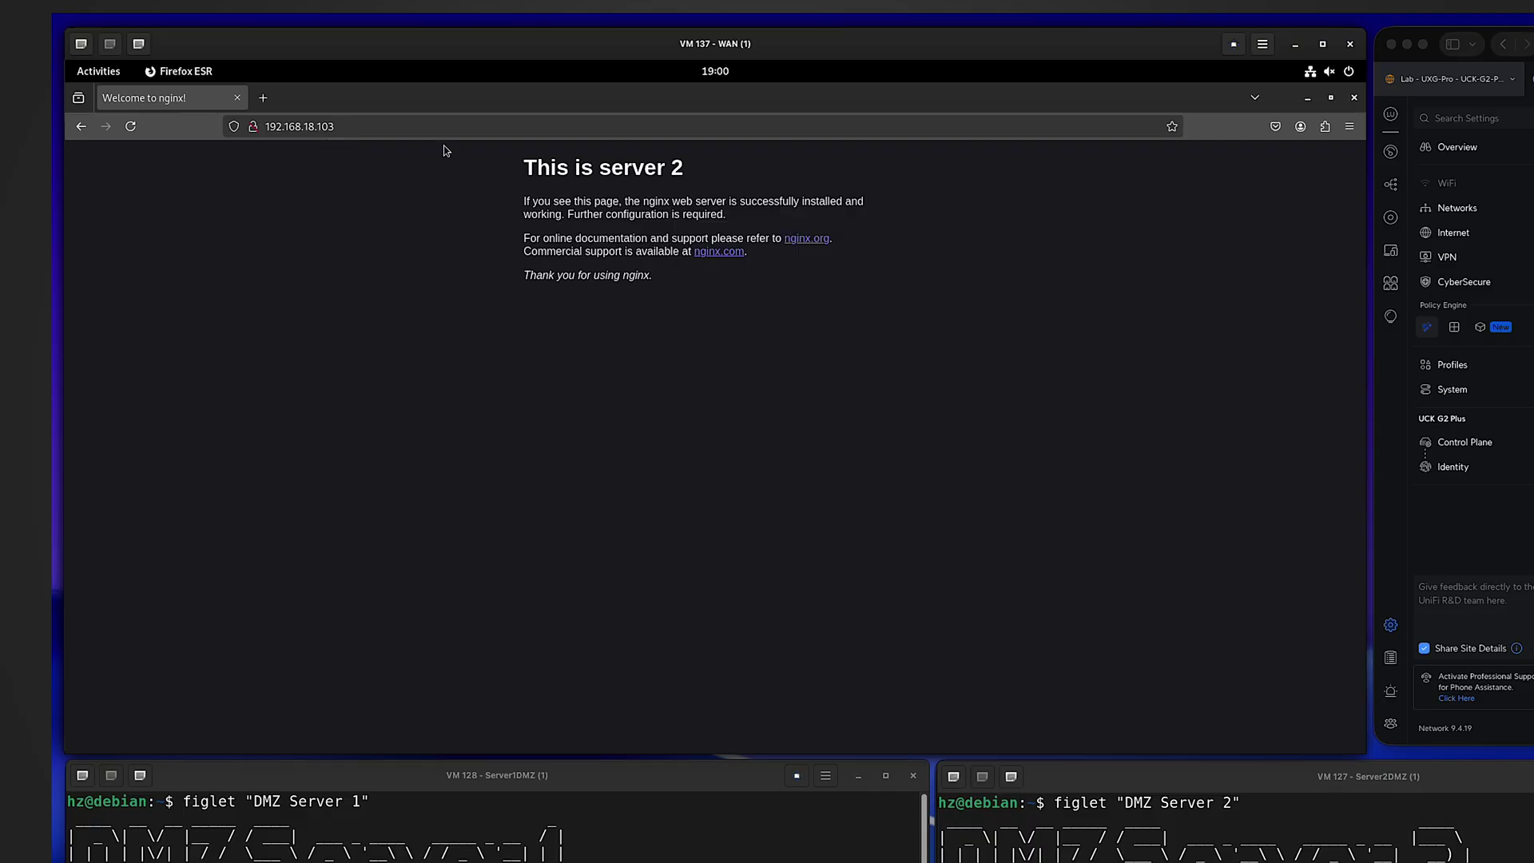
Load 192.168.18.102 in the WAN machine's browser to test inbound web access to DMZ Server 1.
{"action": "left_click", "coordinate": [405, 126]}
{"action": "left_click", "coordinate": [383, 127]}
{"action": "key", "text": "BackSpace"}
{"action": "type", "text": "2"}
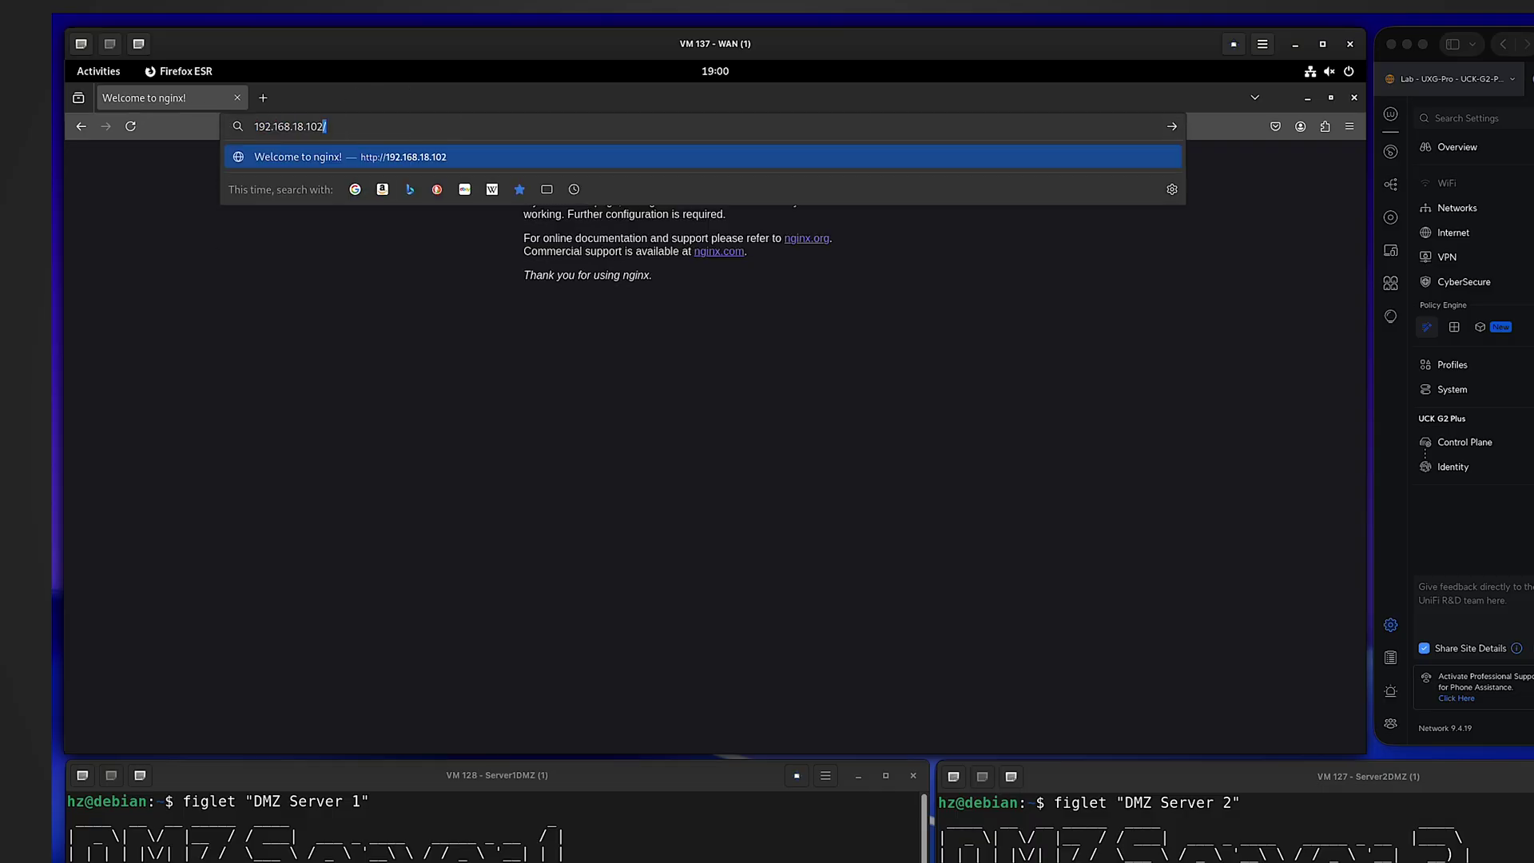
{"action": "key", "text": "Return"}
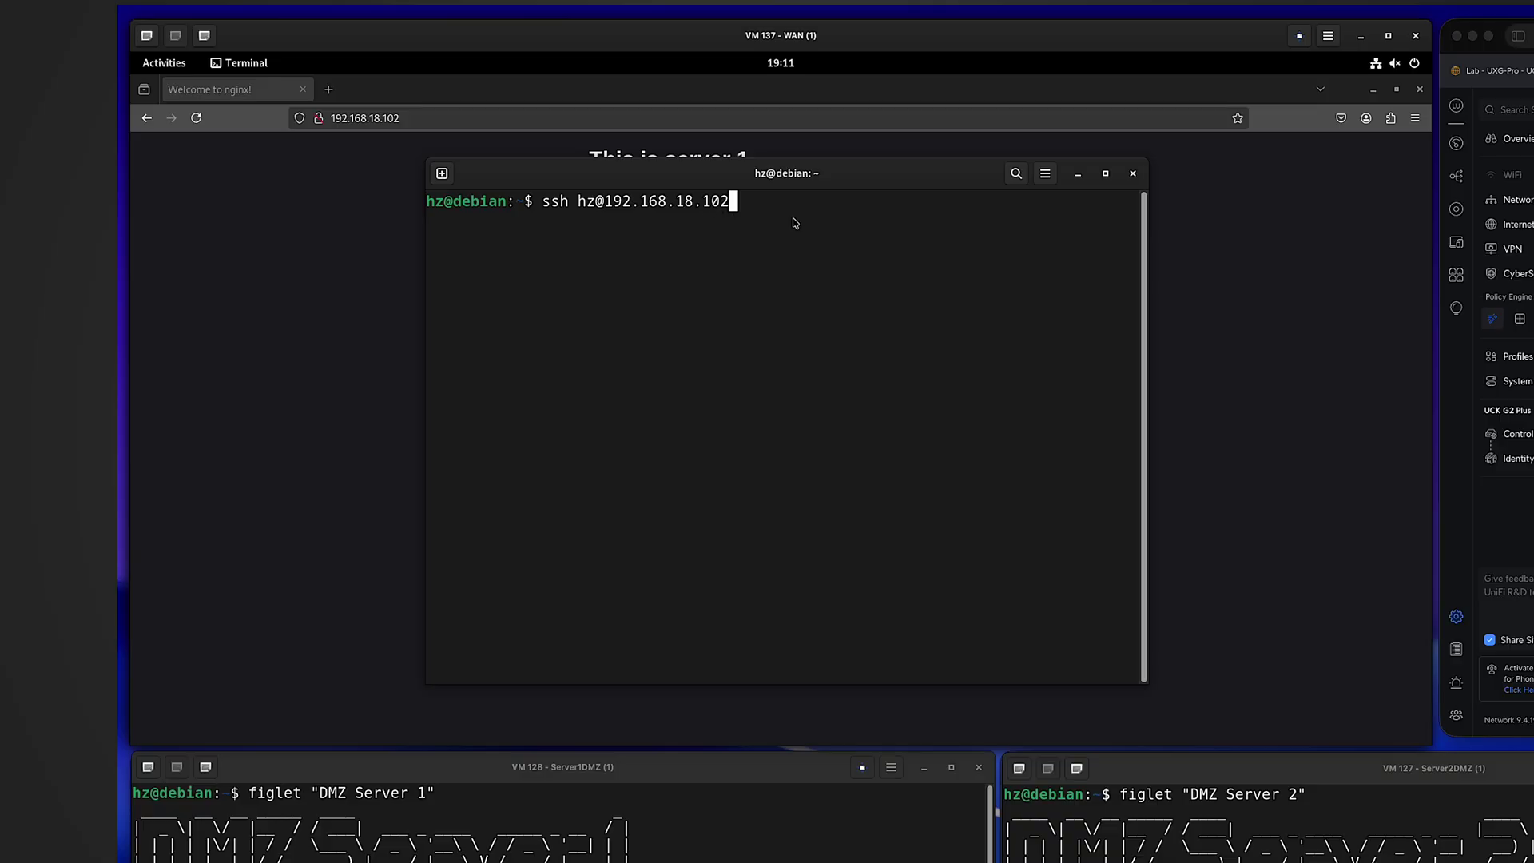
Test SSH from the WAN machine to 192.168.18.102 and 192.168.18.103, cancelling each login at the password prompt.
{"action": "key", "text": "Return"}
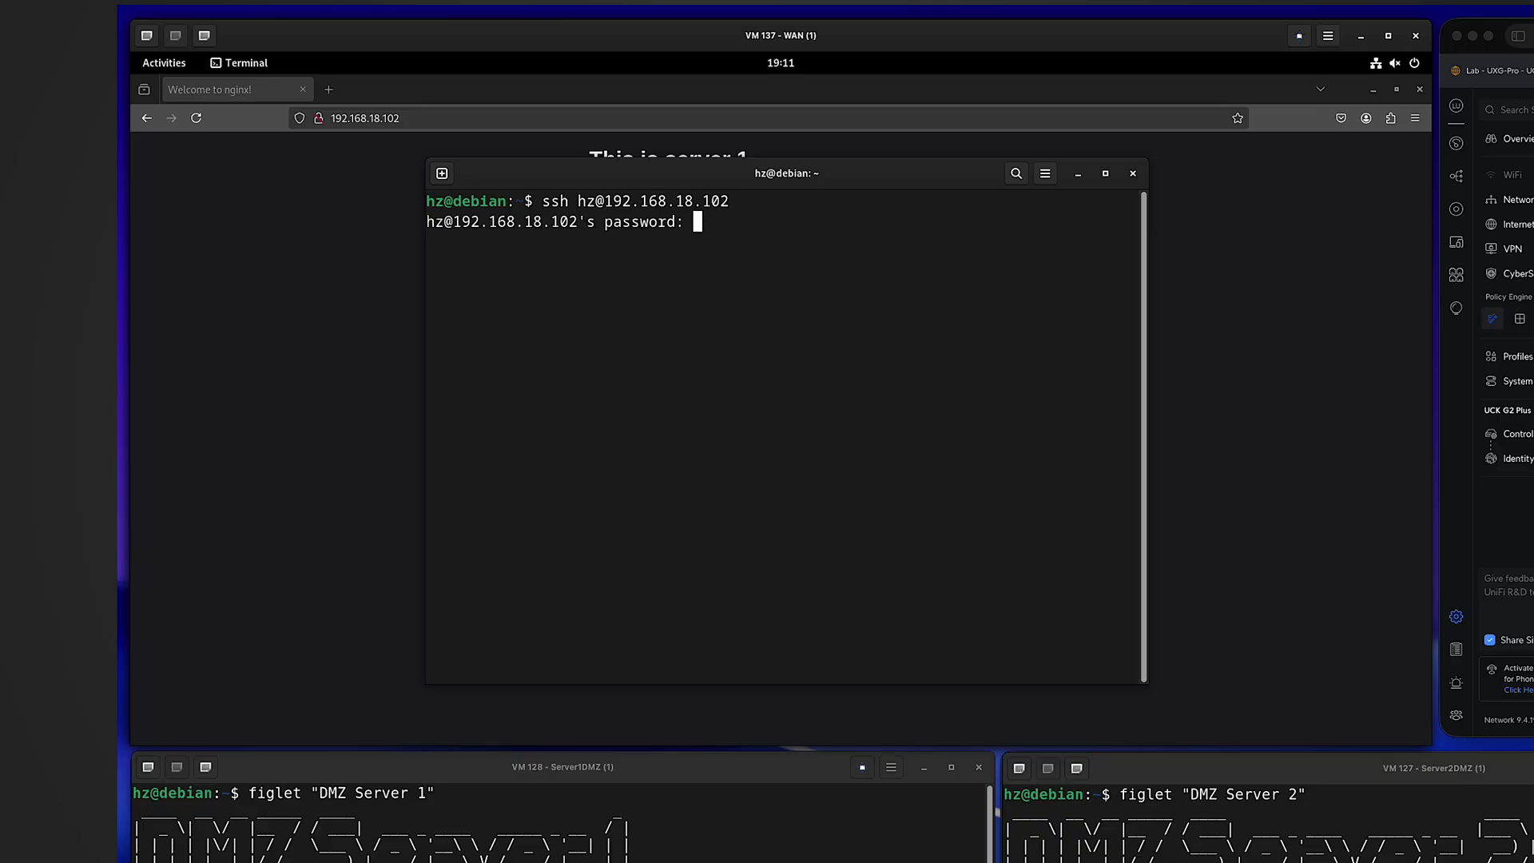
{"action": "key", "text": "ctrl+c"}
{"action": "key", "text": "Up"}
{"action": "key", "text": "BackSpace"}
{"action": "type", "text": "3"}
{"action": "key", "text": "Return"}
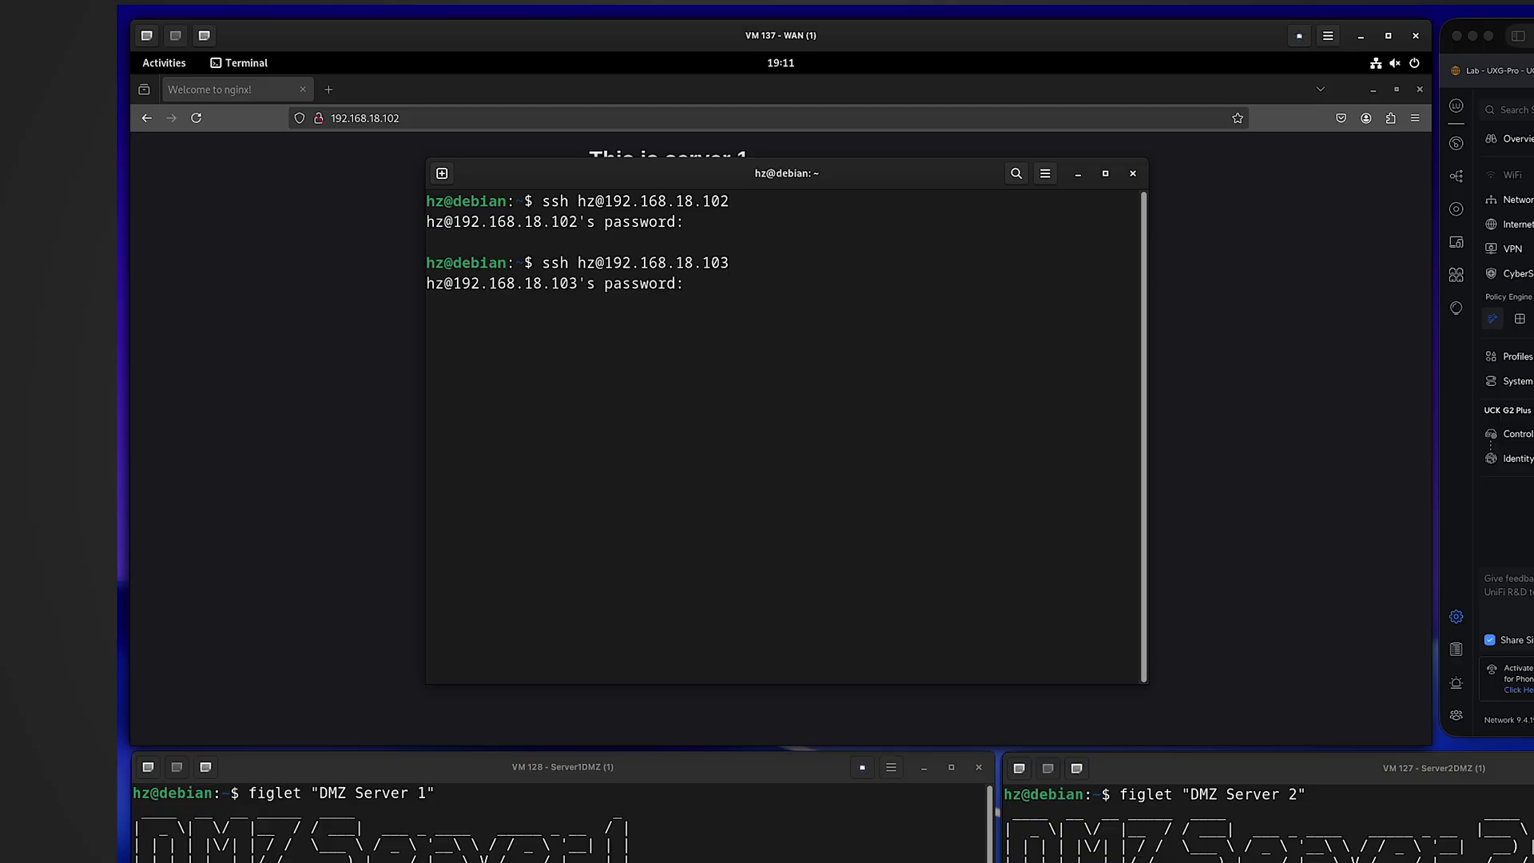
{"action": "key", "text": "ctrl+c"}
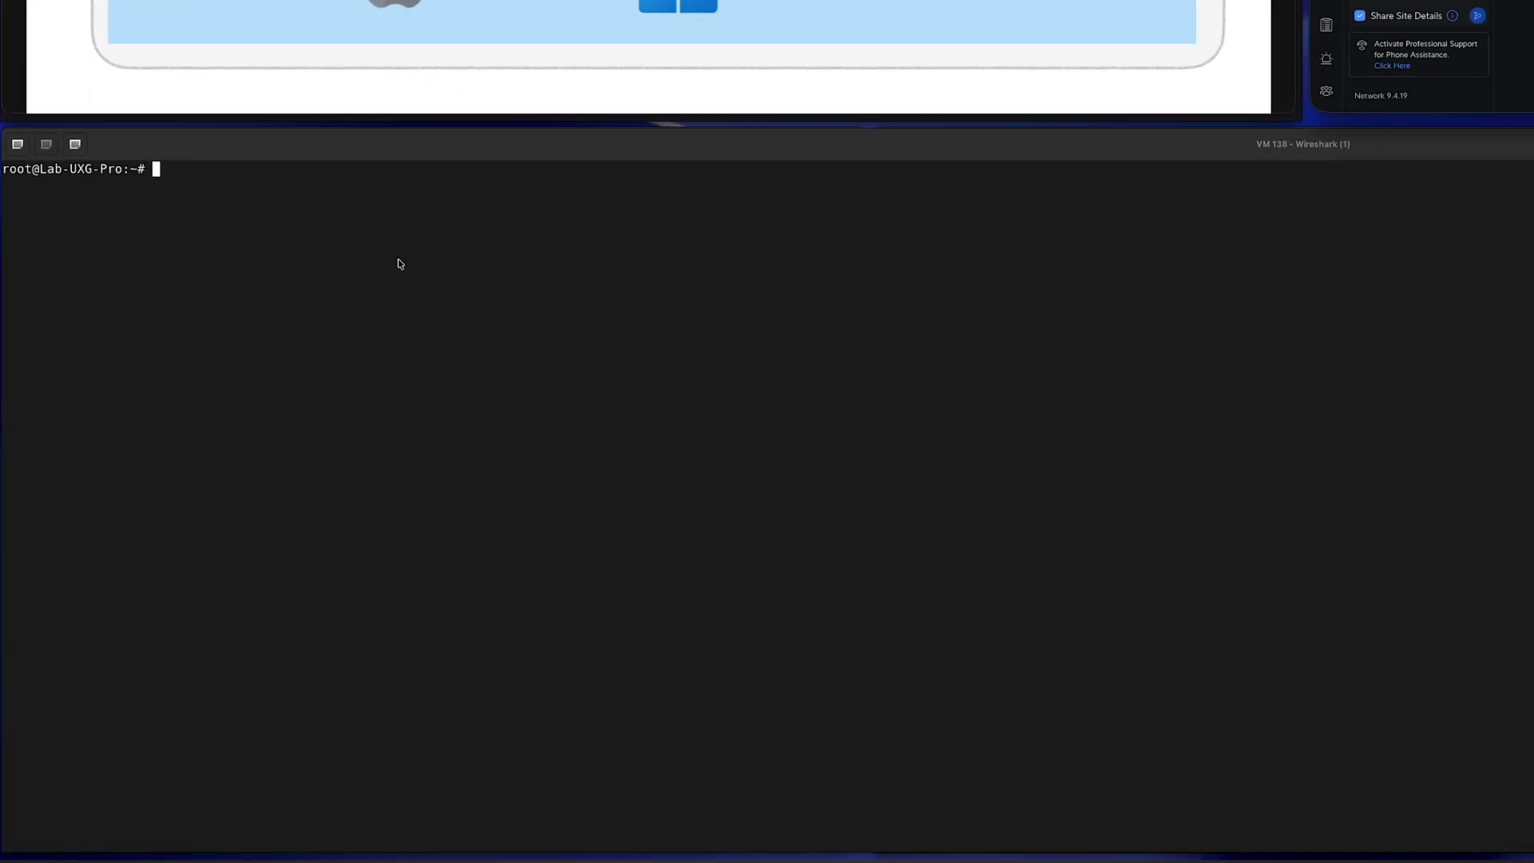
Run "iptables -t nat -L | vi -" in the gateway's root shell to list its NAT rules.
{"action": "left_click", "coordinate": [428, 426]}
{"action": "key", "text": "ctrl+shift+v"}
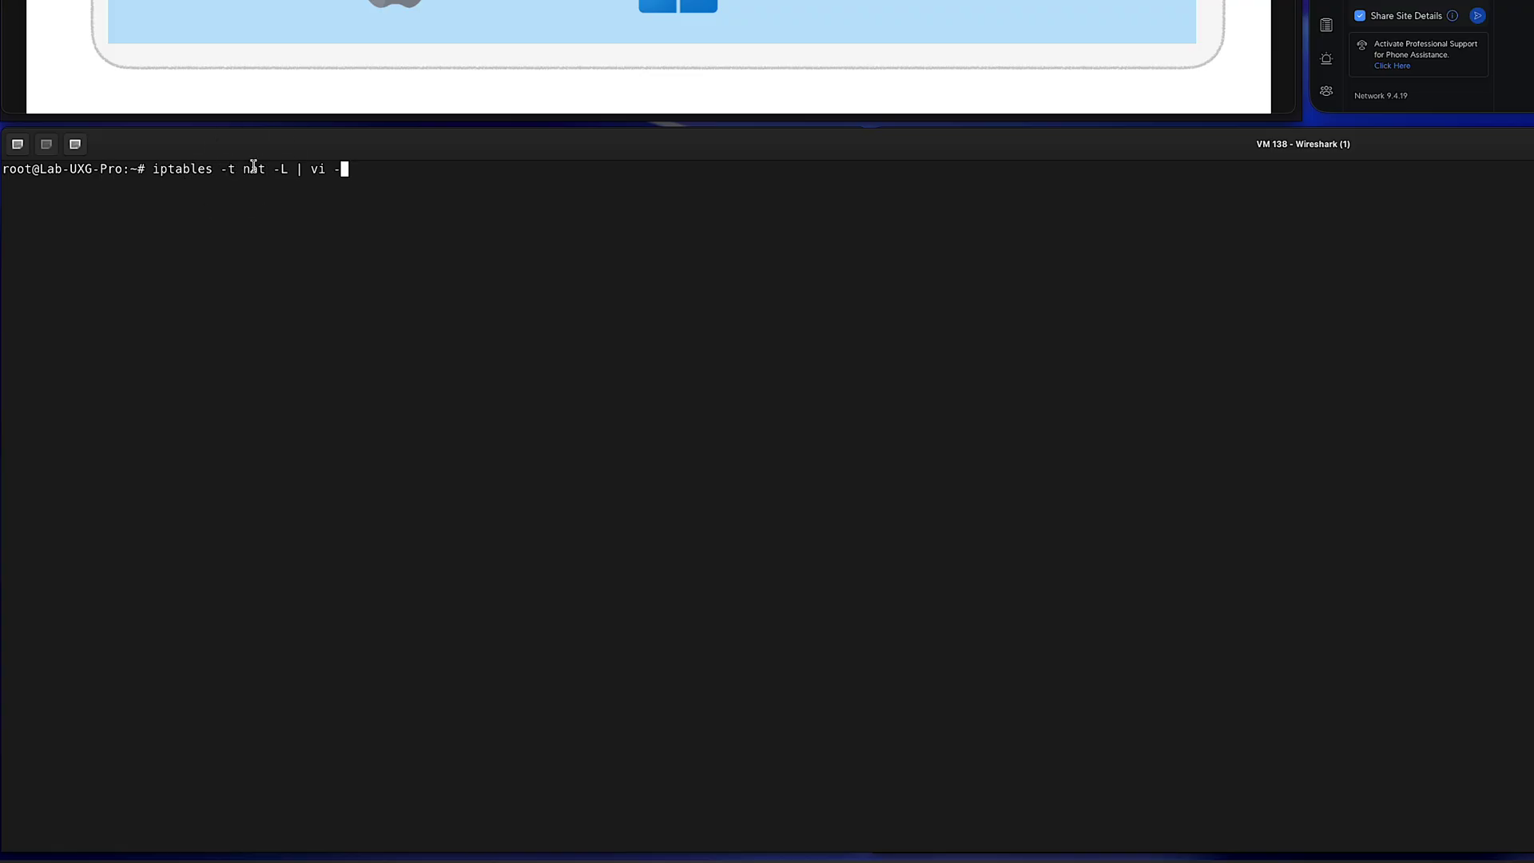
{"action": "key", "text": "Return"}
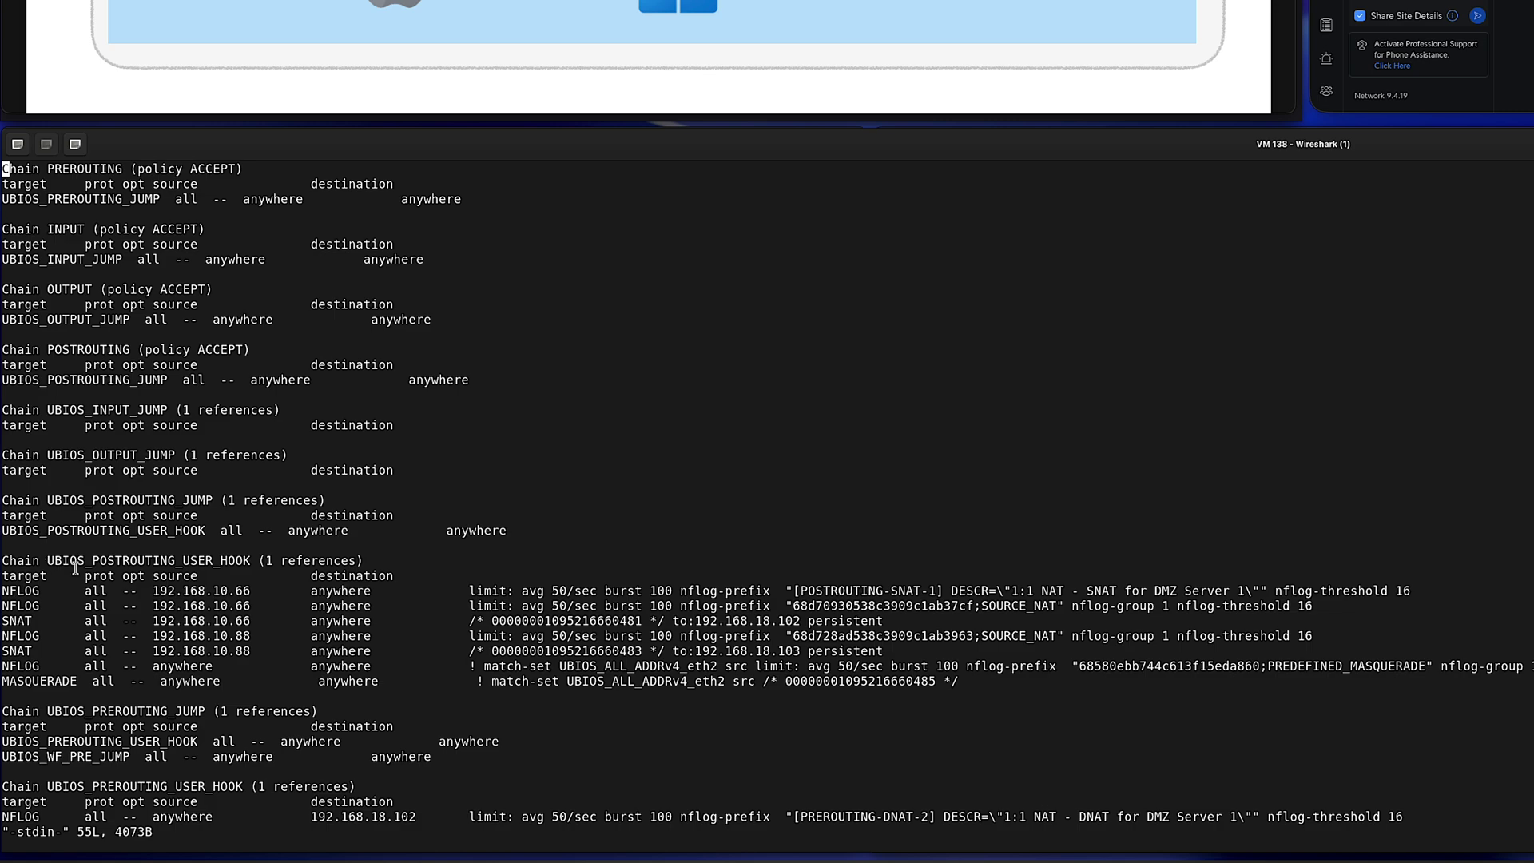
Examine the UBIOS_POSTROUTING_USER_HOOK chain and identify its two SNAT rules and the MASQUERADE rule.
{"action": "double_click", "coordinate": [111, 563]}
{"action": "key", "text": "braceright"}
{"action": "key", "text": "braceright"}
{"action": "key", "text": "braceright"}
{"action": "key", "text": "braceright"}
{"action": "key", "text": "braceright"}
{"action": "key", "text": "braceright"}
{"action": "key", "text": "braceright"}
{"action": "key", "text": "braceright"}
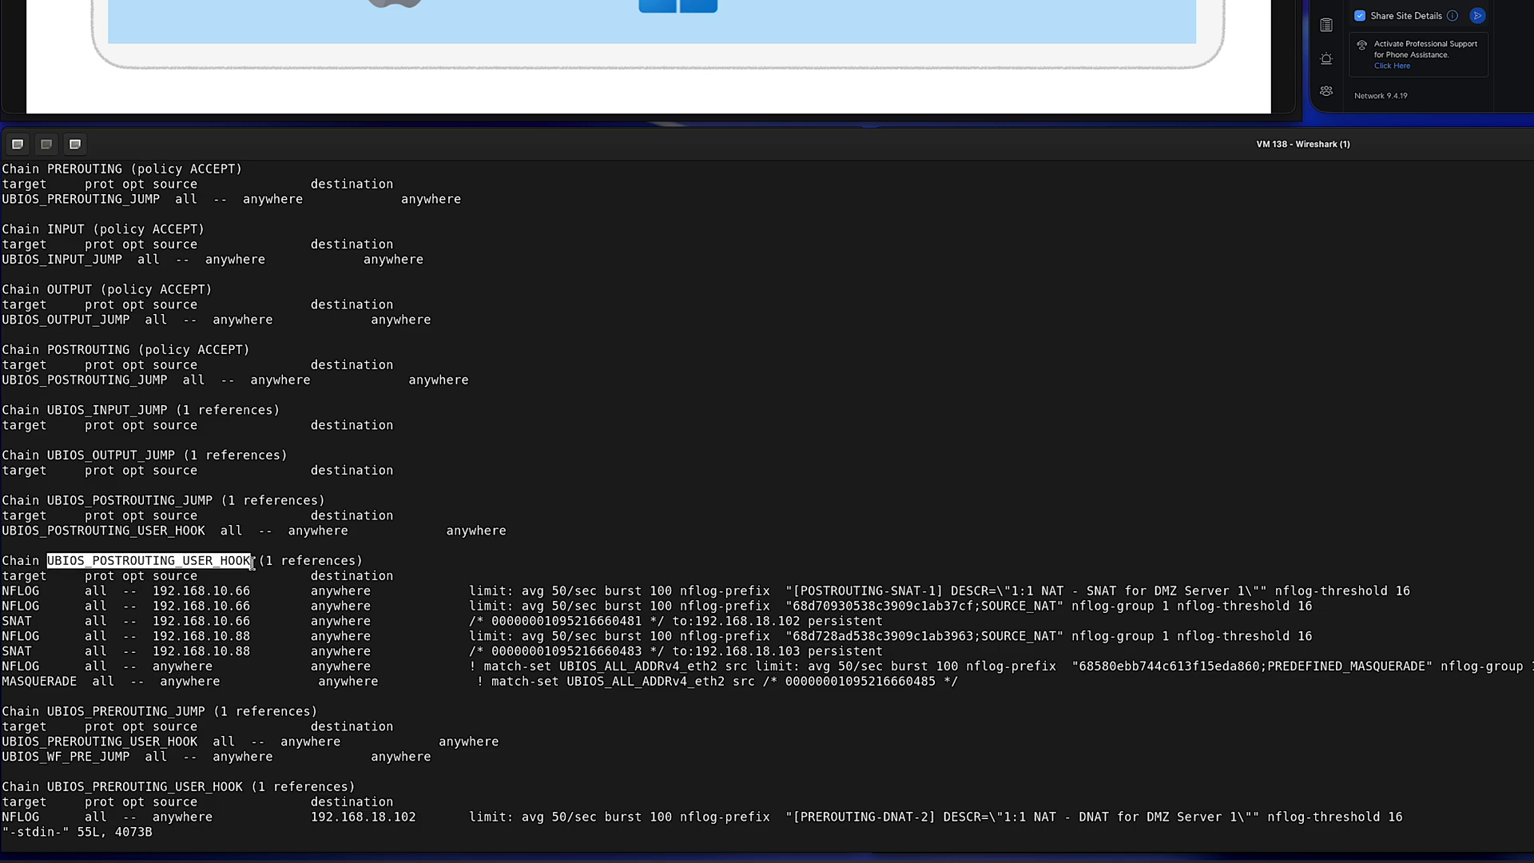
{"action": "left_click", "coordinate": [15, 622]}
{"action": "double_click", "coordinate": [16, 621]}
{"action": "left_click", "coordinate": [21, 644]}
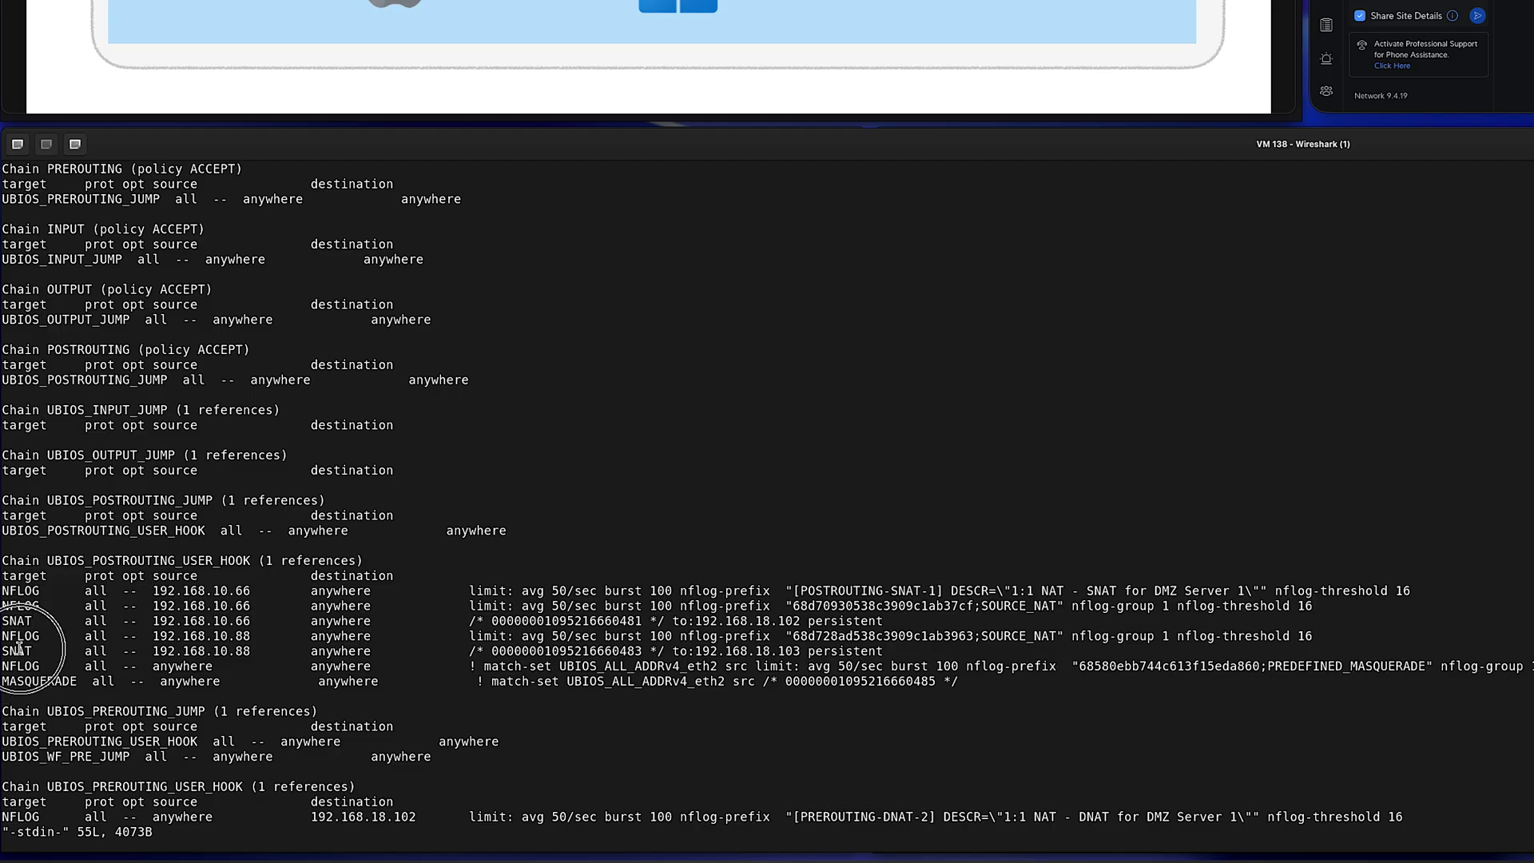
{"action": "double_click", "coordinate": [18, 651]}
{"action": "double_click", "coordinate": [18, 682]}
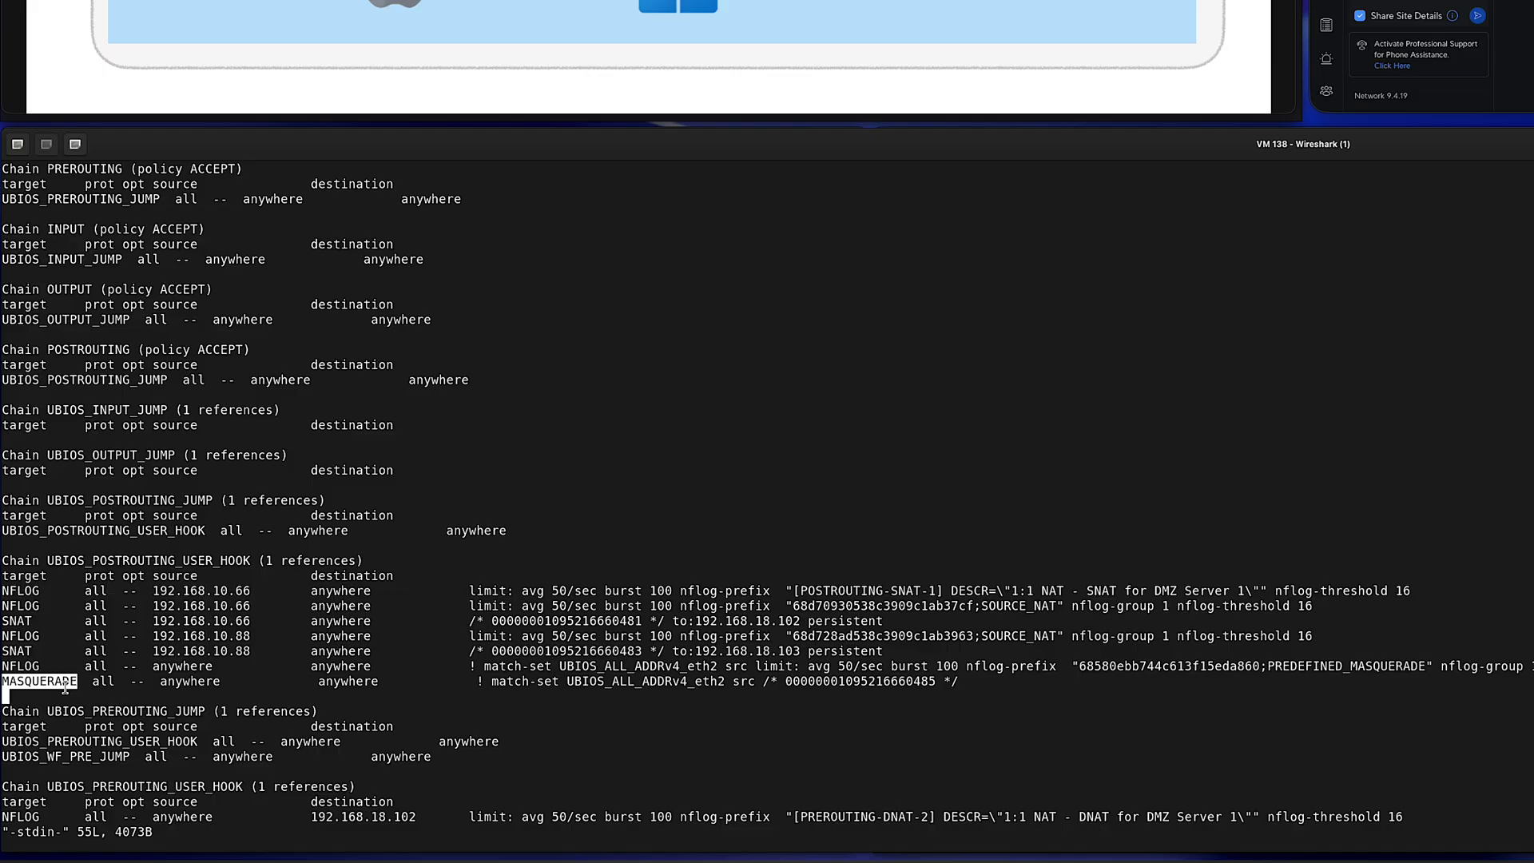
Examine the source, destination and translated address of the SNAT rule for 192.168.10.66, and the MASQUERADE rule's match set.
{"action": "double_click", "coordinate": [17, 620]}
{"action": "left_click_drag", "start_coordinate": [153, 621], "coordinate": [250, 623]}
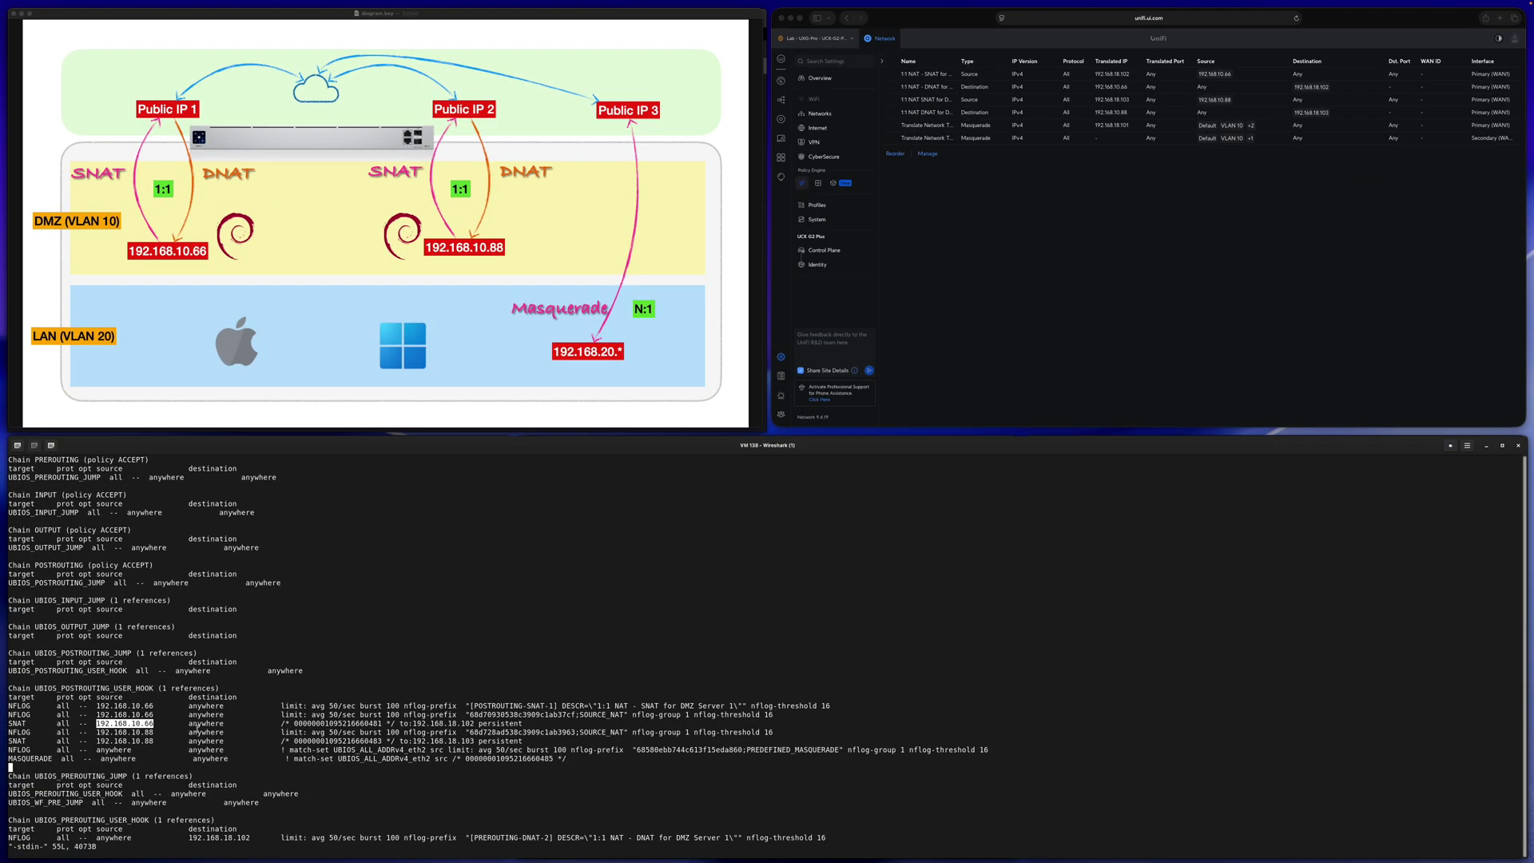
{"action": "double_click", "coordinate": [206, 724]}
{"action": "left_click_drag", "start_coordinate": [413, 724], "coordinate": [474, 723]}
{"action": "double_click", "coordinate": [15, 740]}
{"action": "double_click", "coordinate": [36, 758]}
{"action": "left_click_drag", "start_coordinate": [338, 760], "coordinate": [430, 759]}
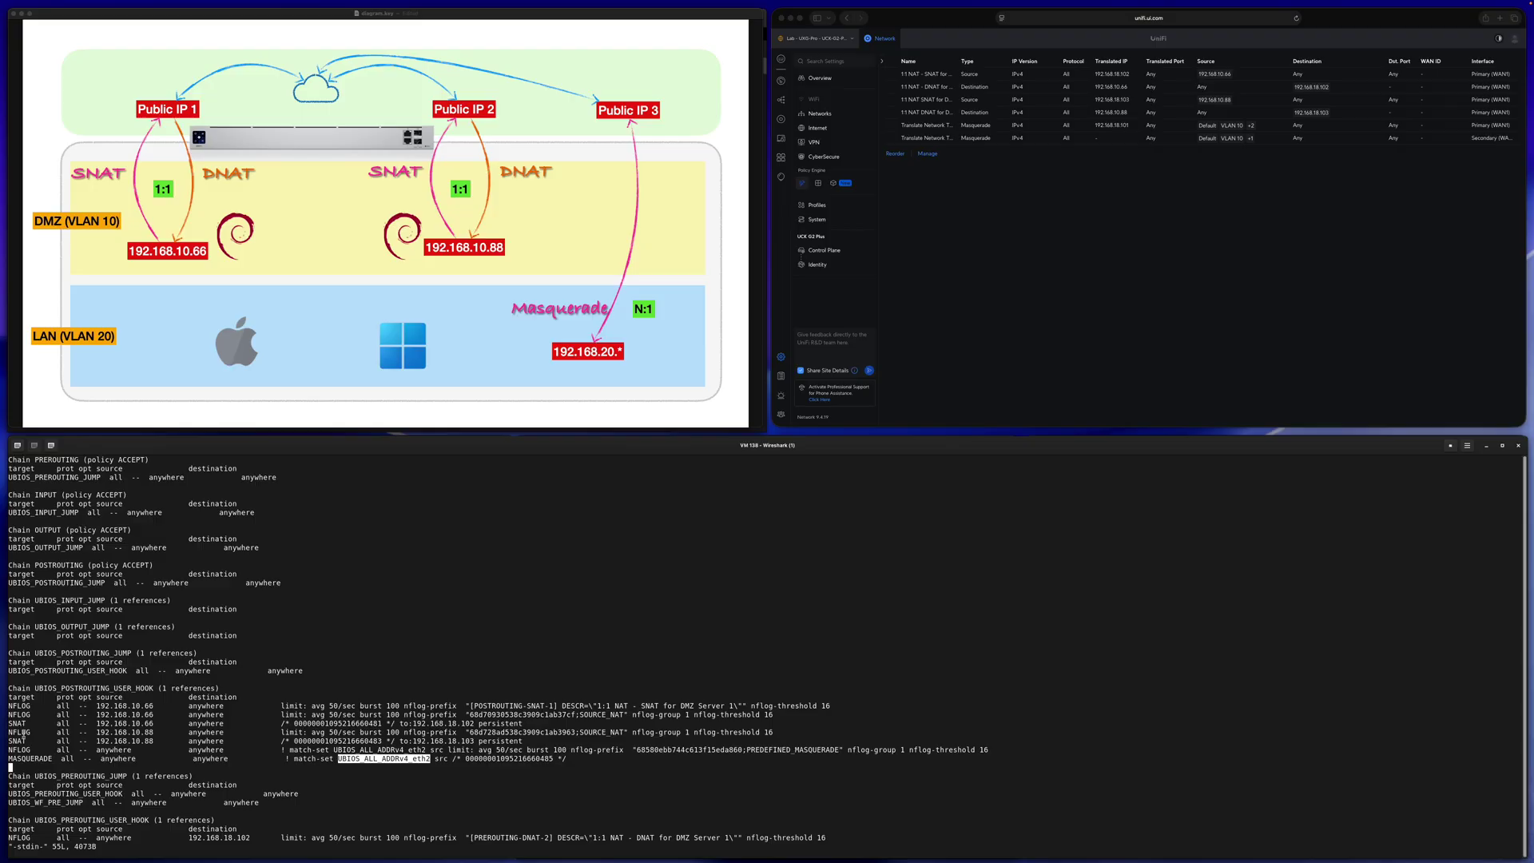
Compare the order of the two SNAT rules and the MASQUERADE rule in the postrouting chain.
{"action": "left_click_drag", "start_coordinate": [8, 758], "coordinate": [50, 759]}
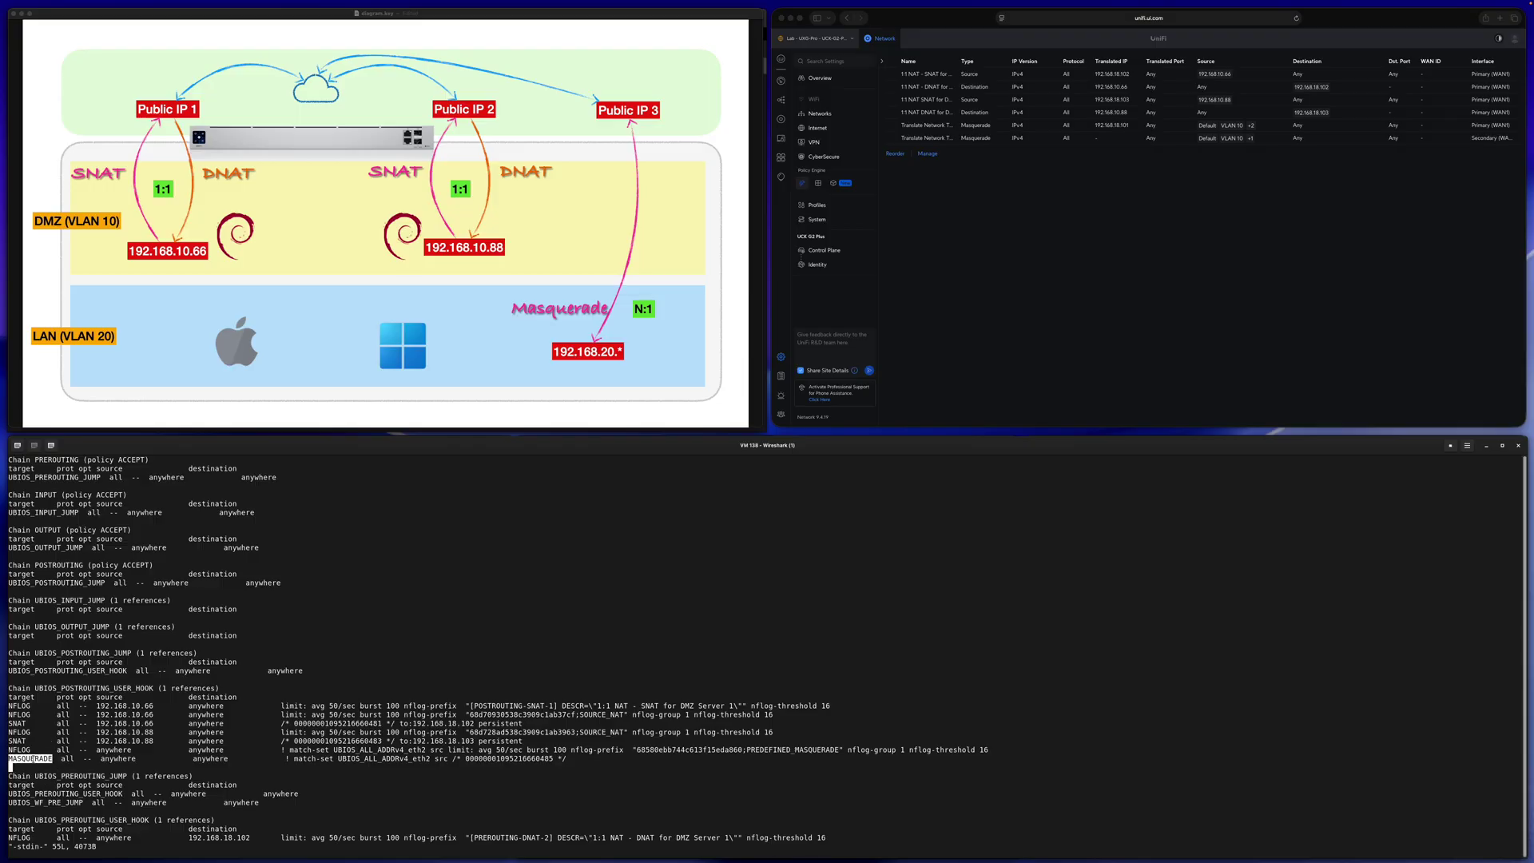
{"action": "double_click", "coordinate": [16, 723]}
{"action": "double_click", "coordinate": [17, 741]}
{"action": "double_click", "coordinate": [30, 758]}
{"action": "double_click", "coordinate": [18, 724]}
{"action": "double_click", "coordinate": [18, 741]}
{"action": "double_click", "coordinate": [27, 758]}
Find the UBIOS_PREROUTING_USER_HOOK chain that holds the DNAT rules for the DMZ servers.
{"action": "scroll", "coordinate": [210, 741], "scroll_direction": "down", "scroll_amount": 4}
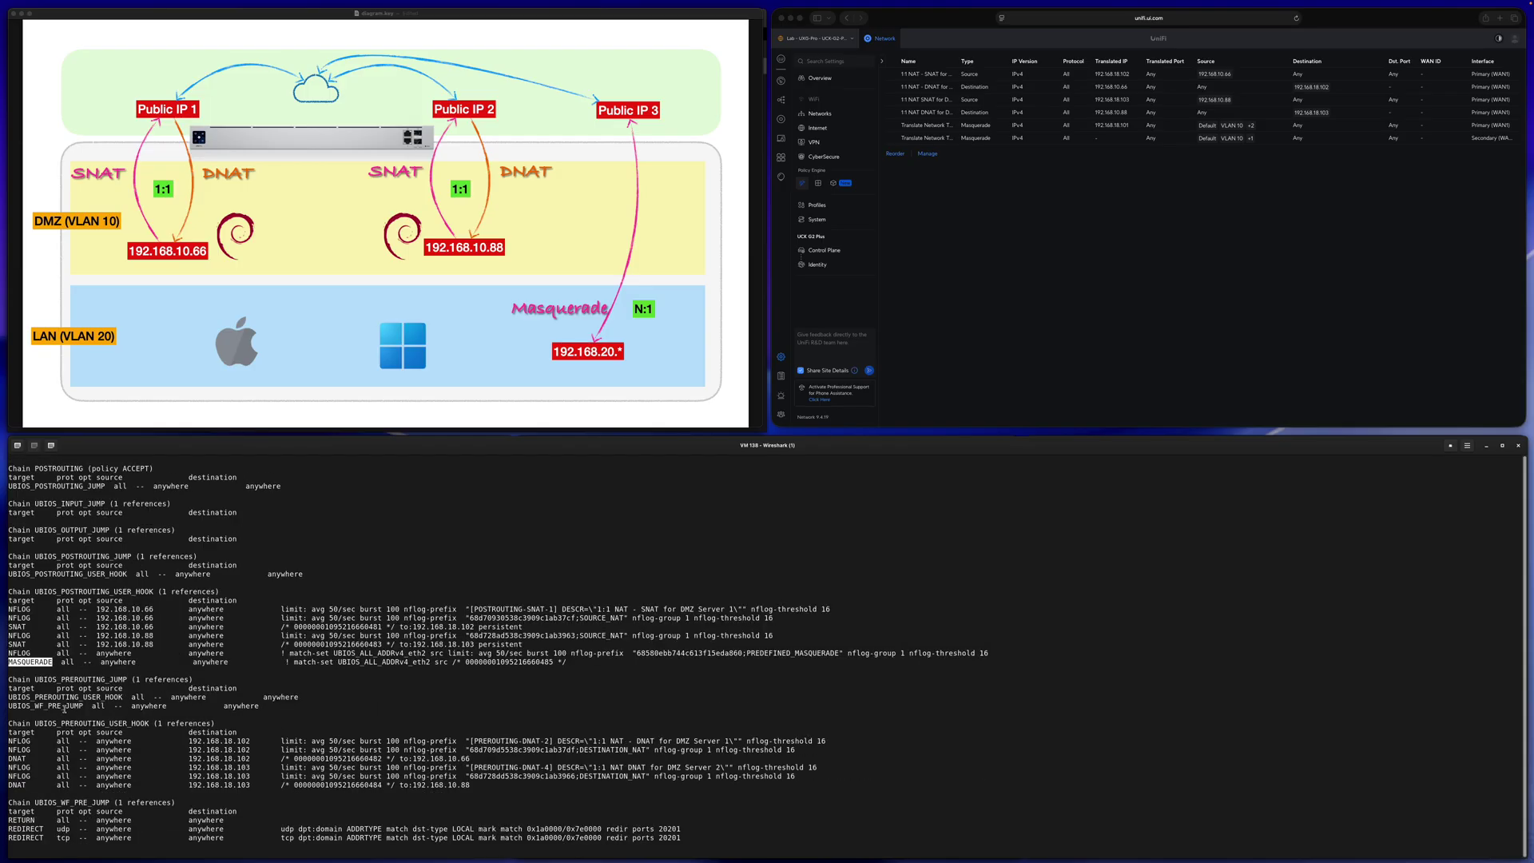
{"action": "double_click", "coordinate": [120, 724]}
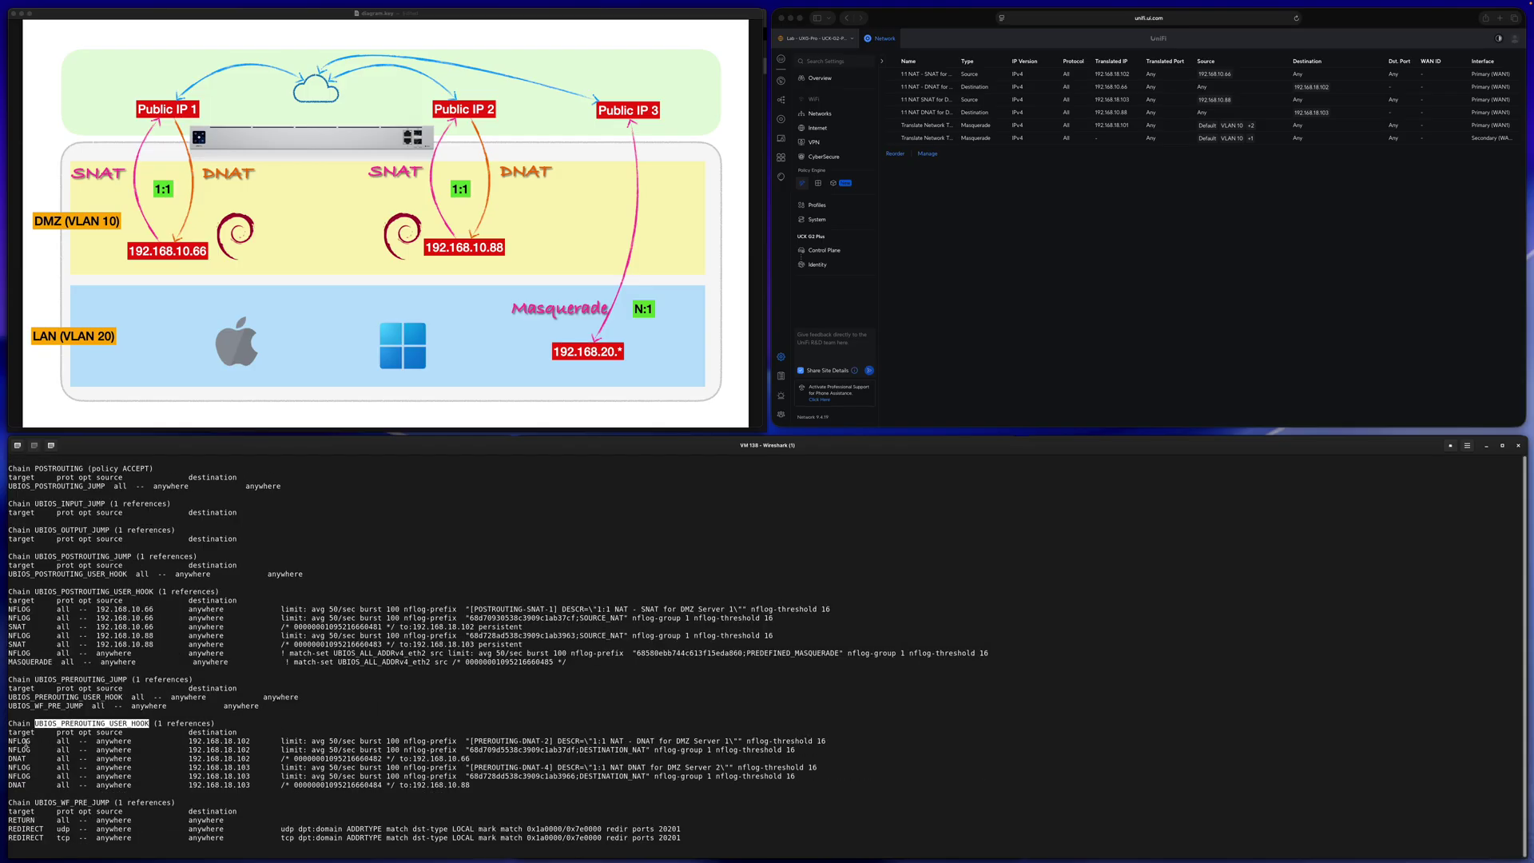